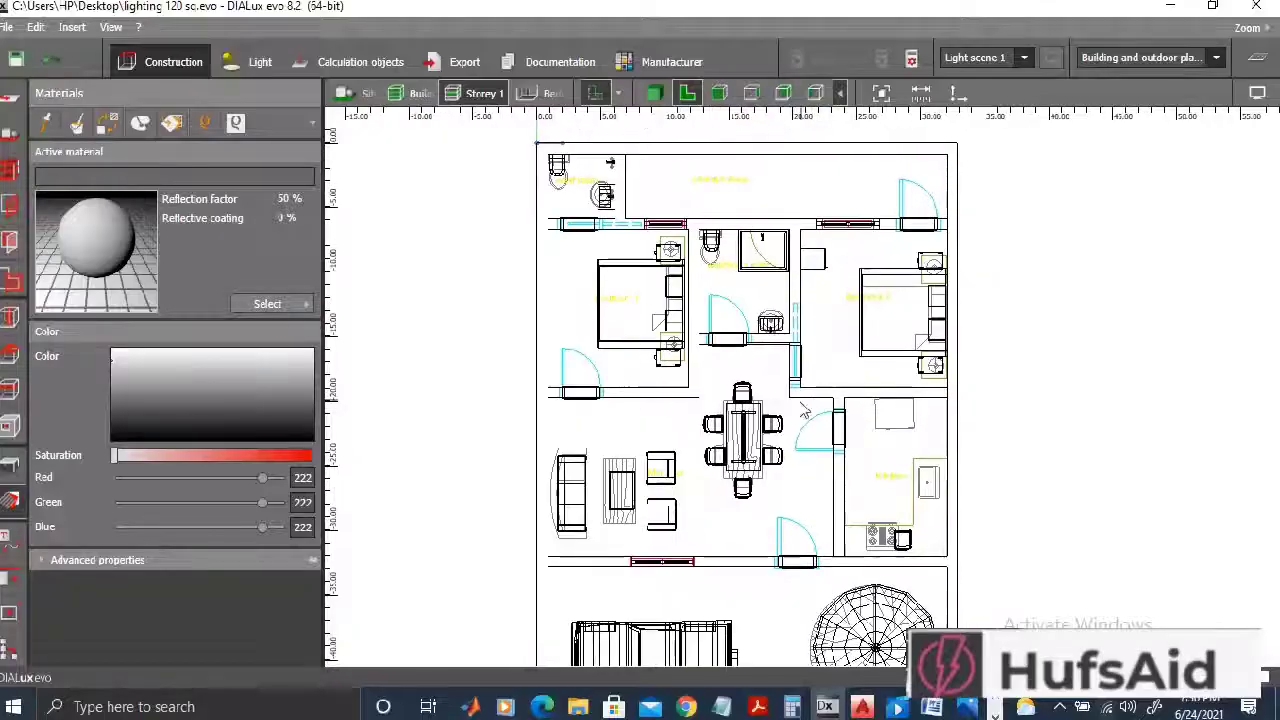
Step: Browse the luminaire manufacturer catalogues along the brand list and pick Philips
scroll(802, 396, down, 1)
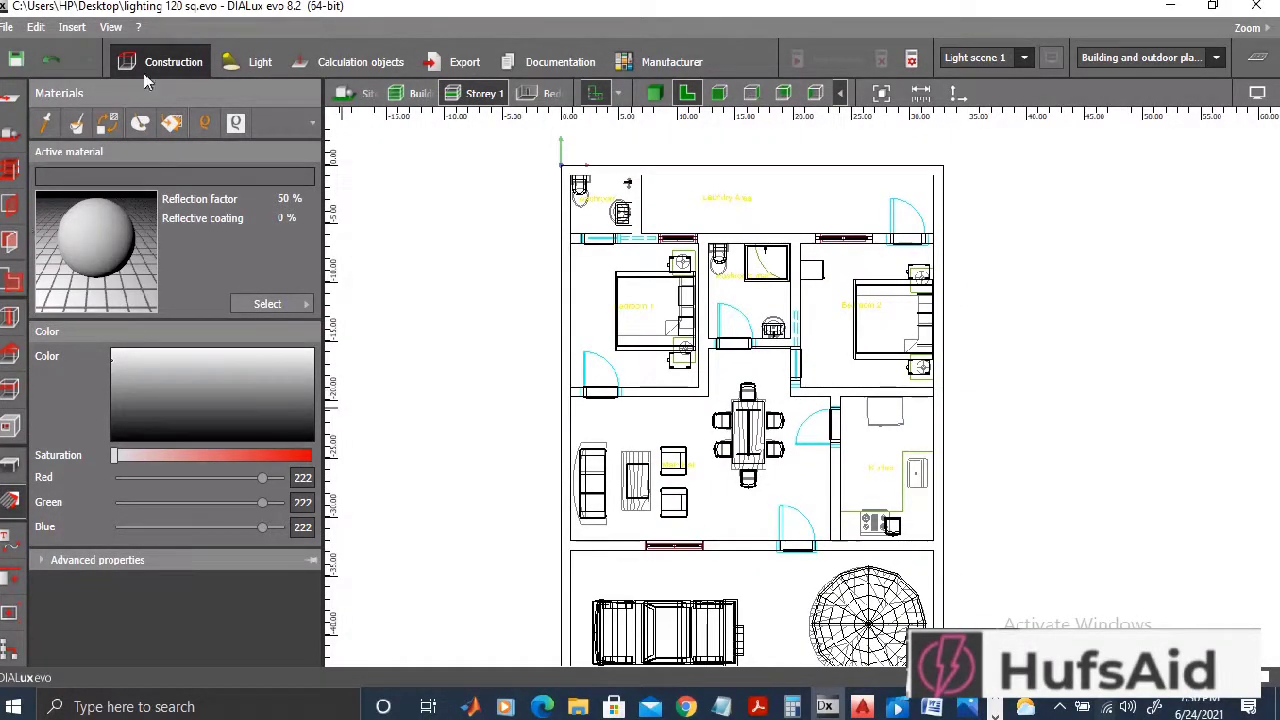
click(234, 58)
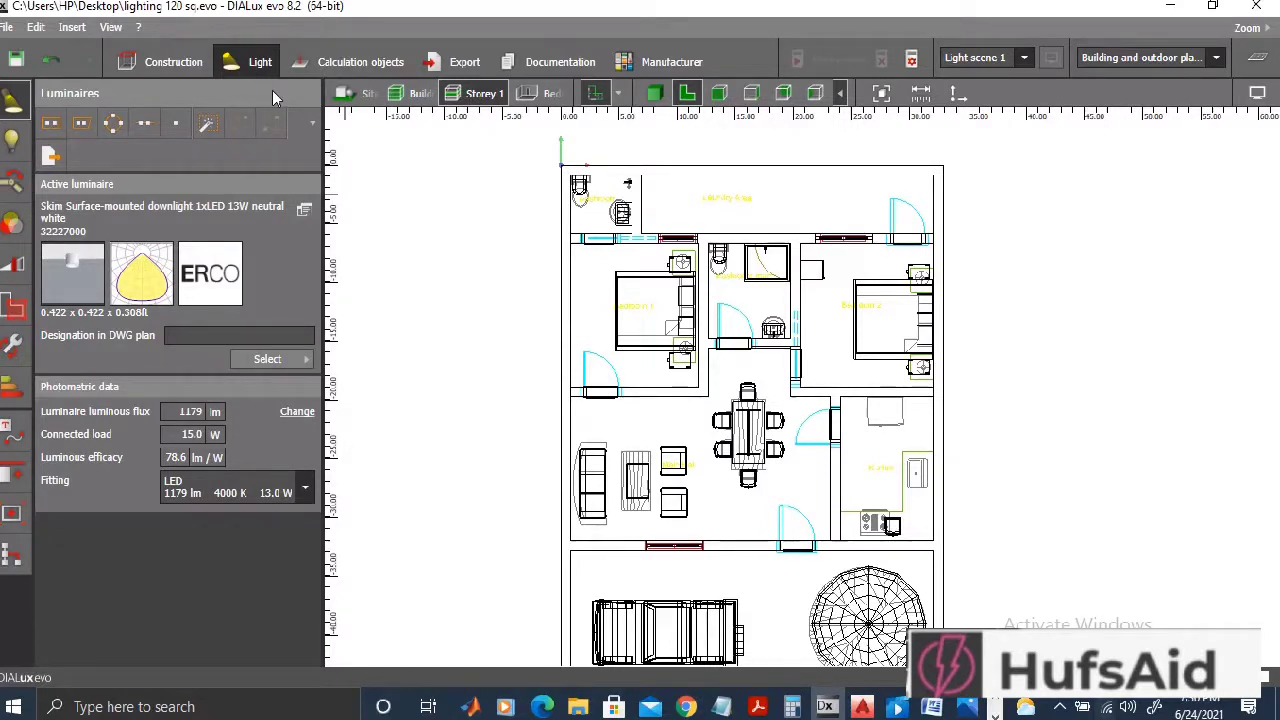
click(656, 62)
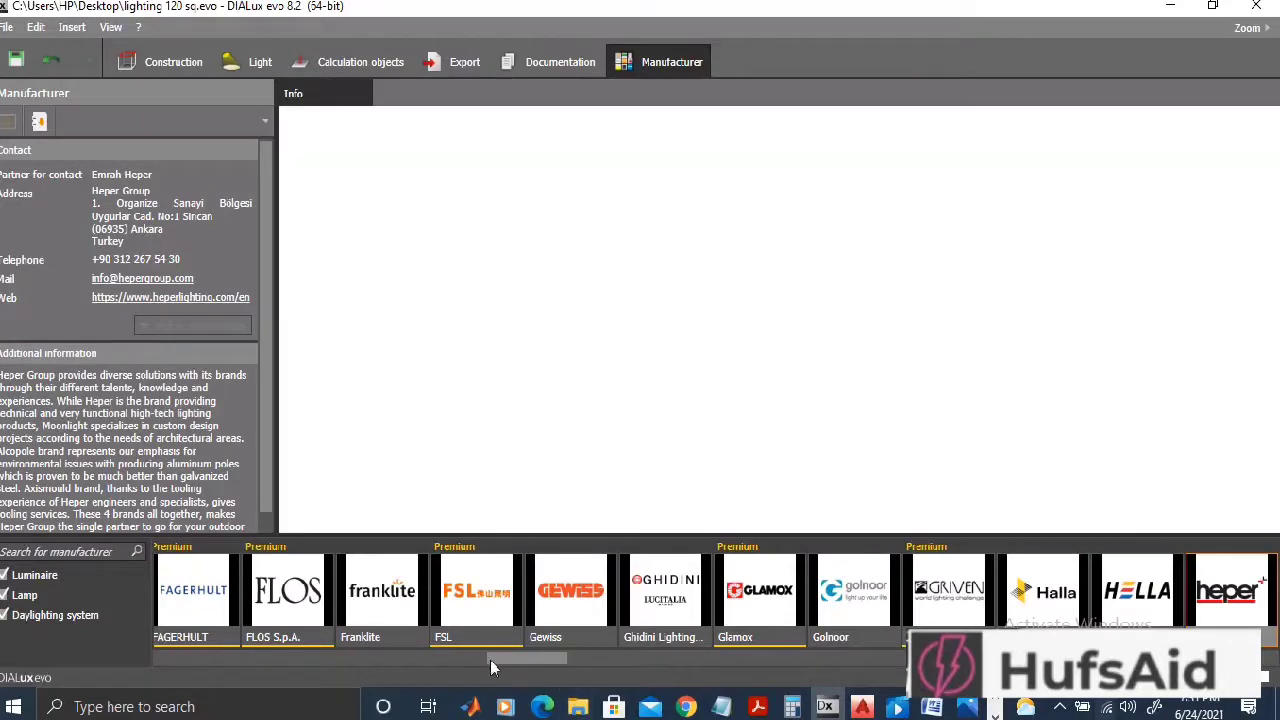
drag(490, 667, 150, 662)
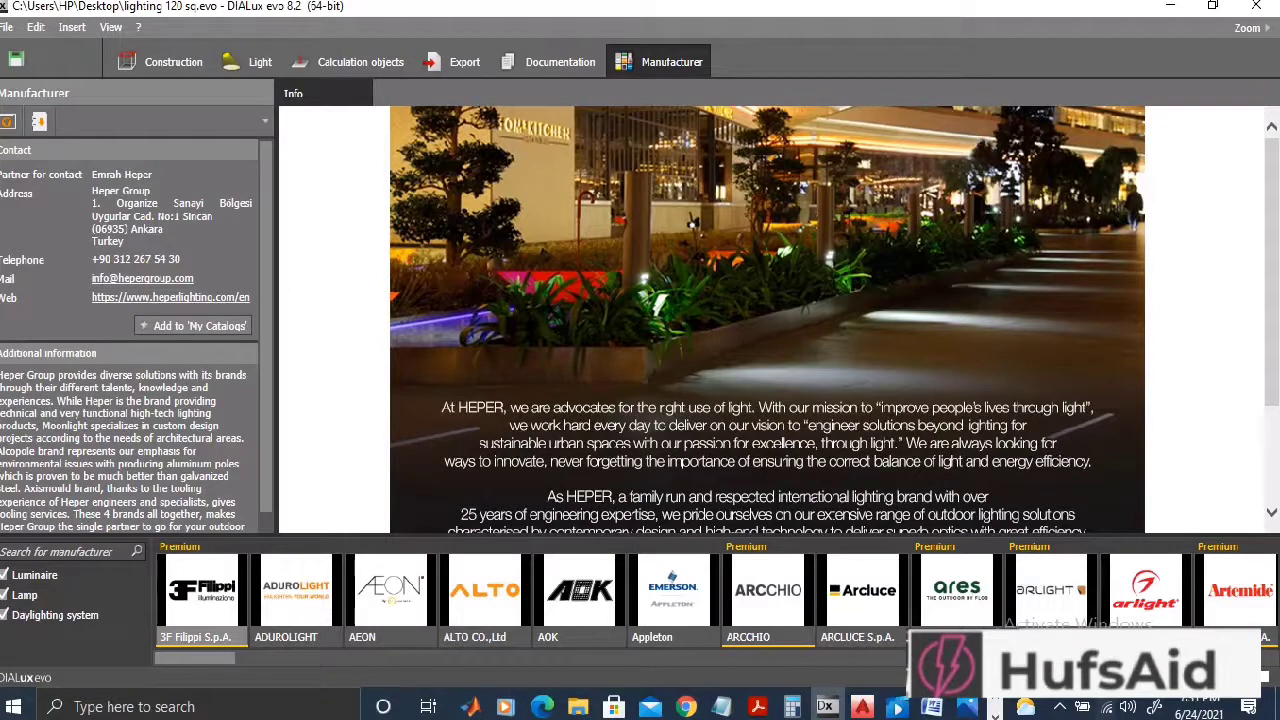
drag(210, 657, 410, 679)
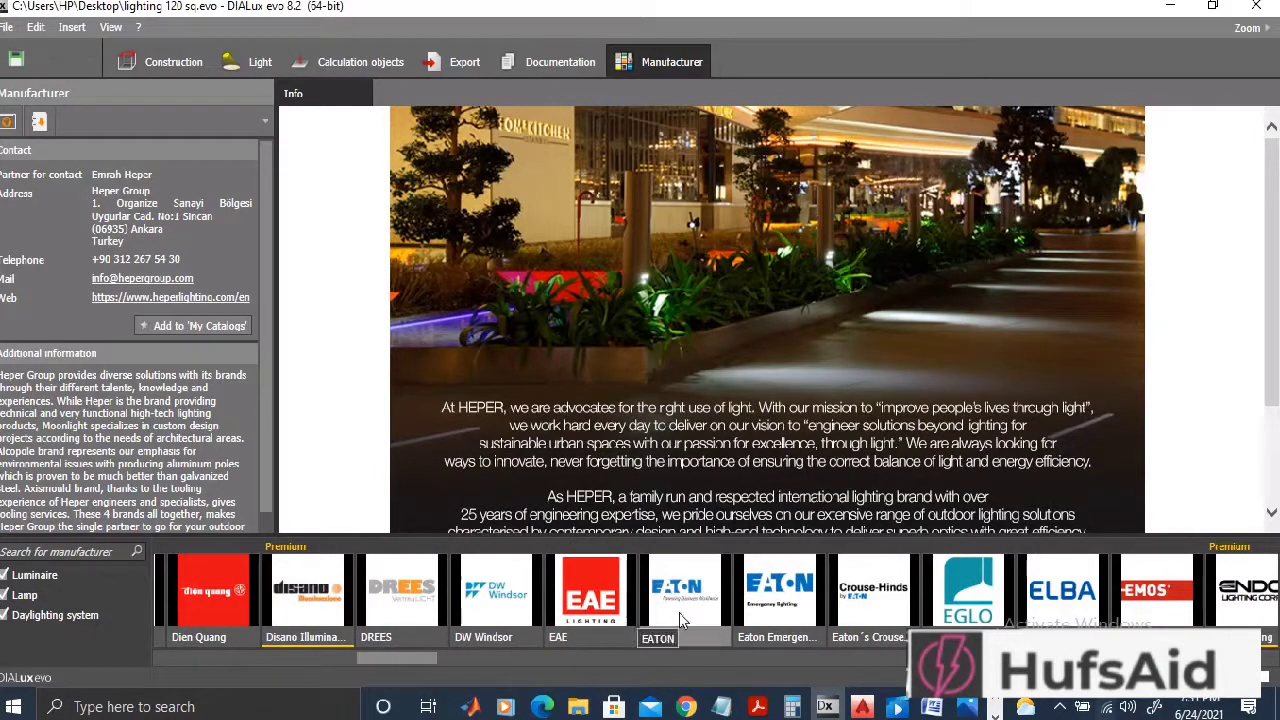
drag(372, 660, 960, 708)
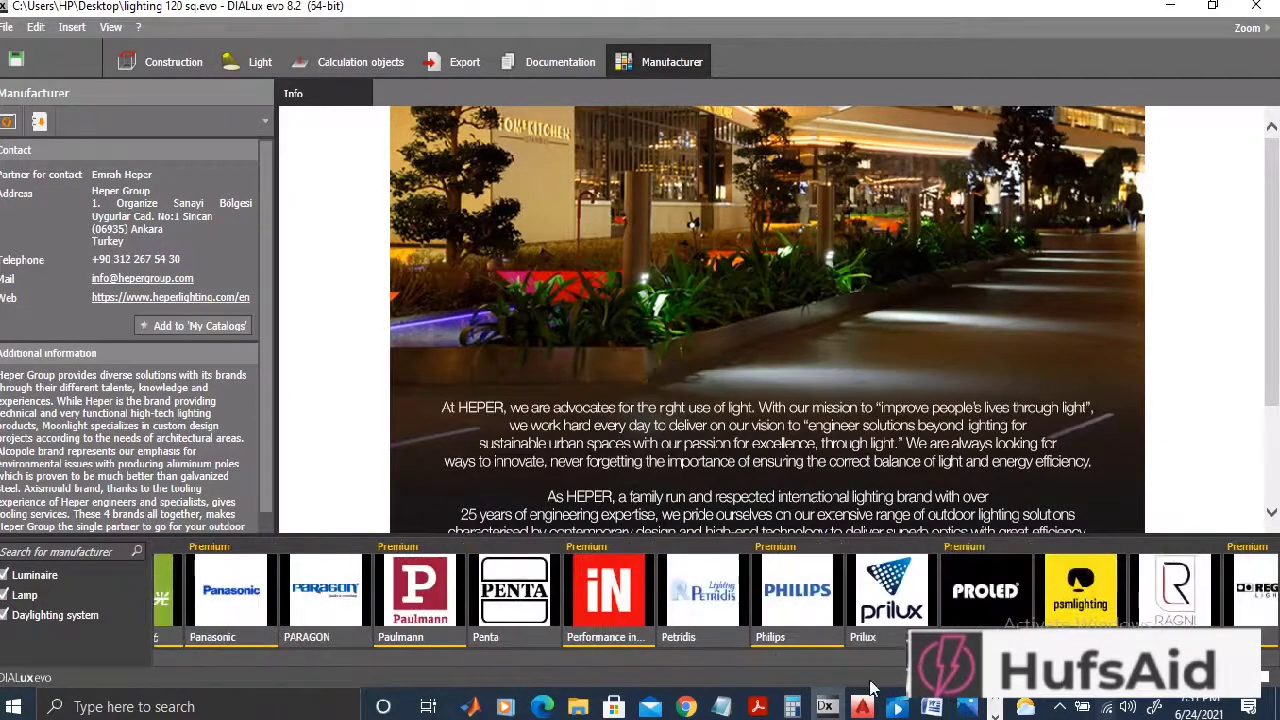
click(797, 592)
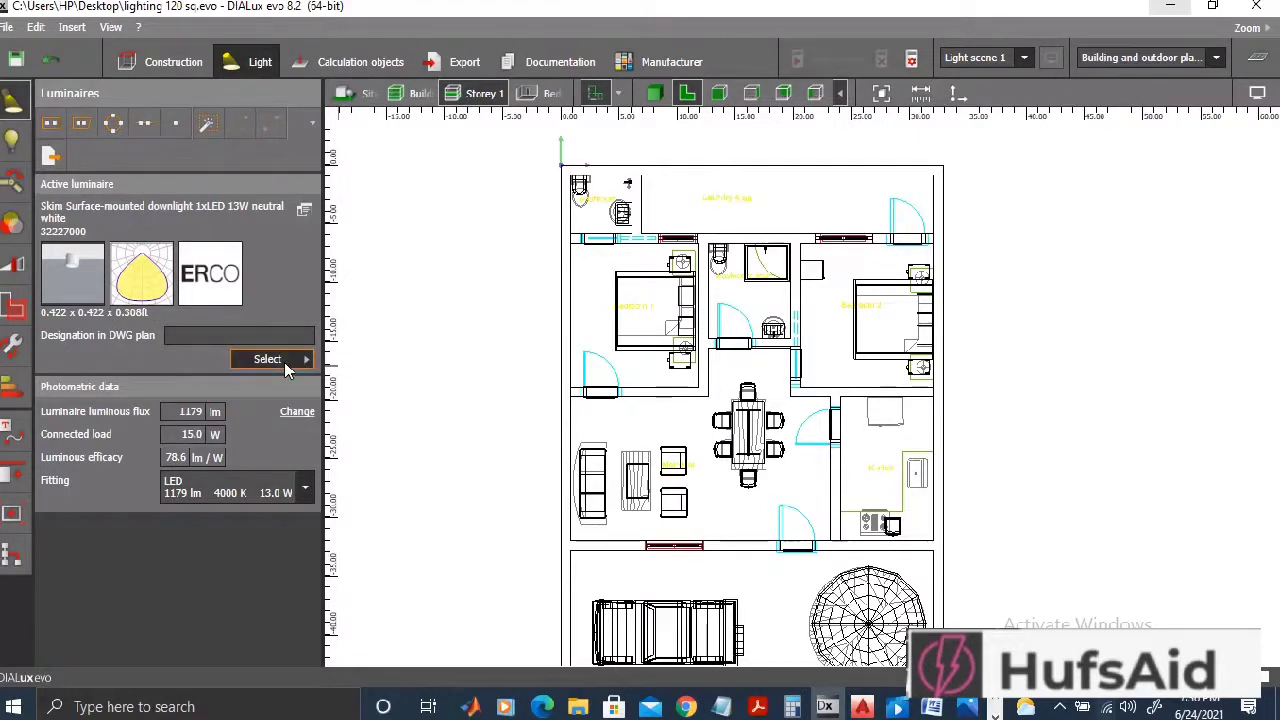
Step: Choose the Quintessence Pendant downlight 1xLED 12W neutral white from the luminaire history and place a single one over the dining table
click(284, 362)
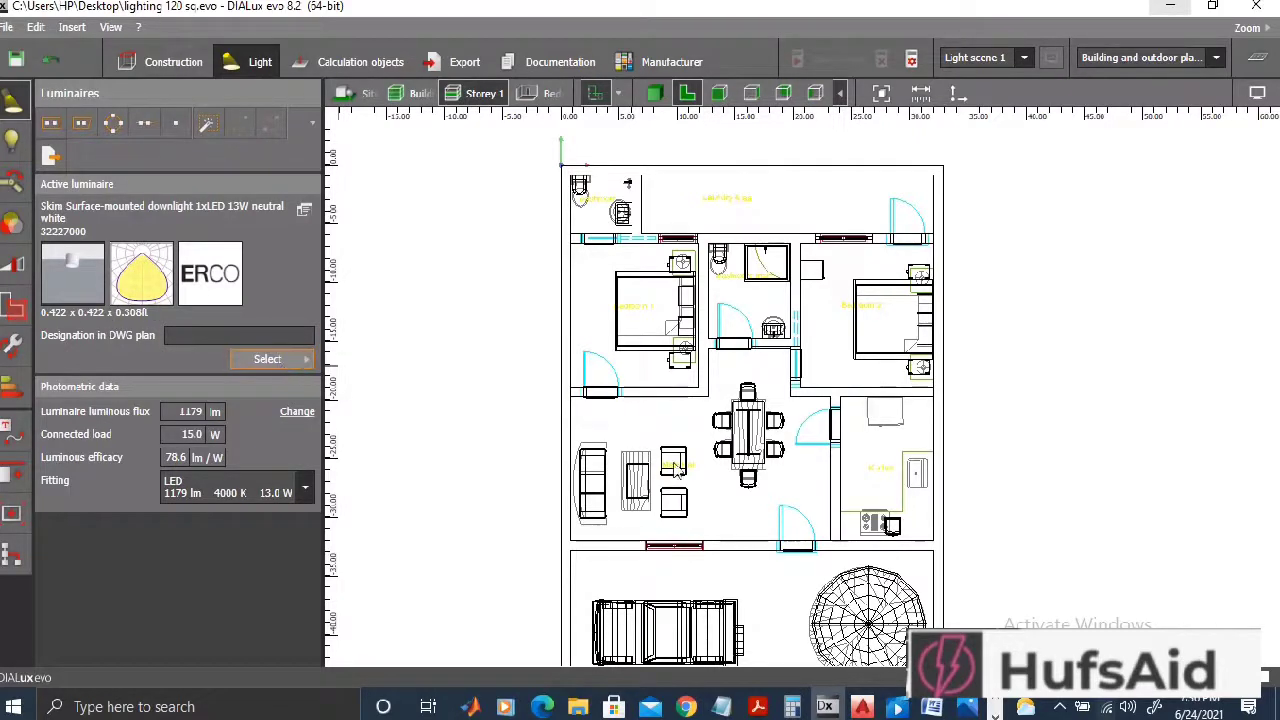
click(284, 362)
click(300, 360)
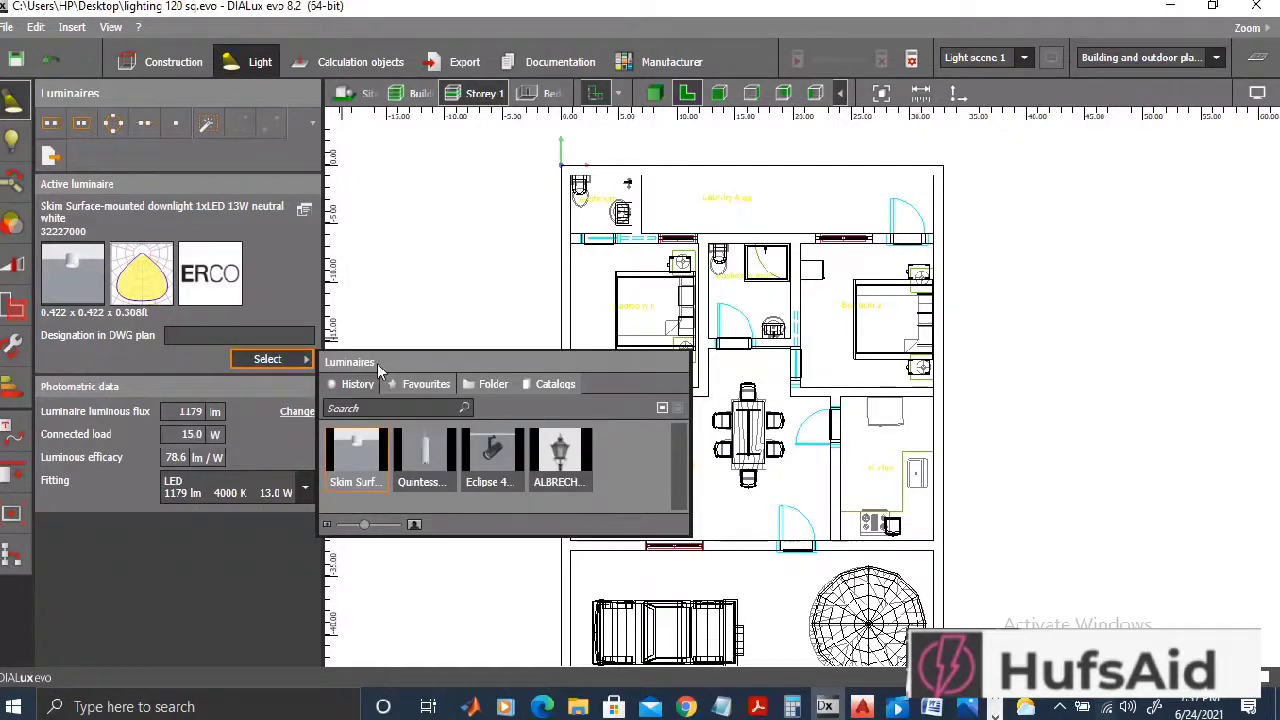
click(432, 466)
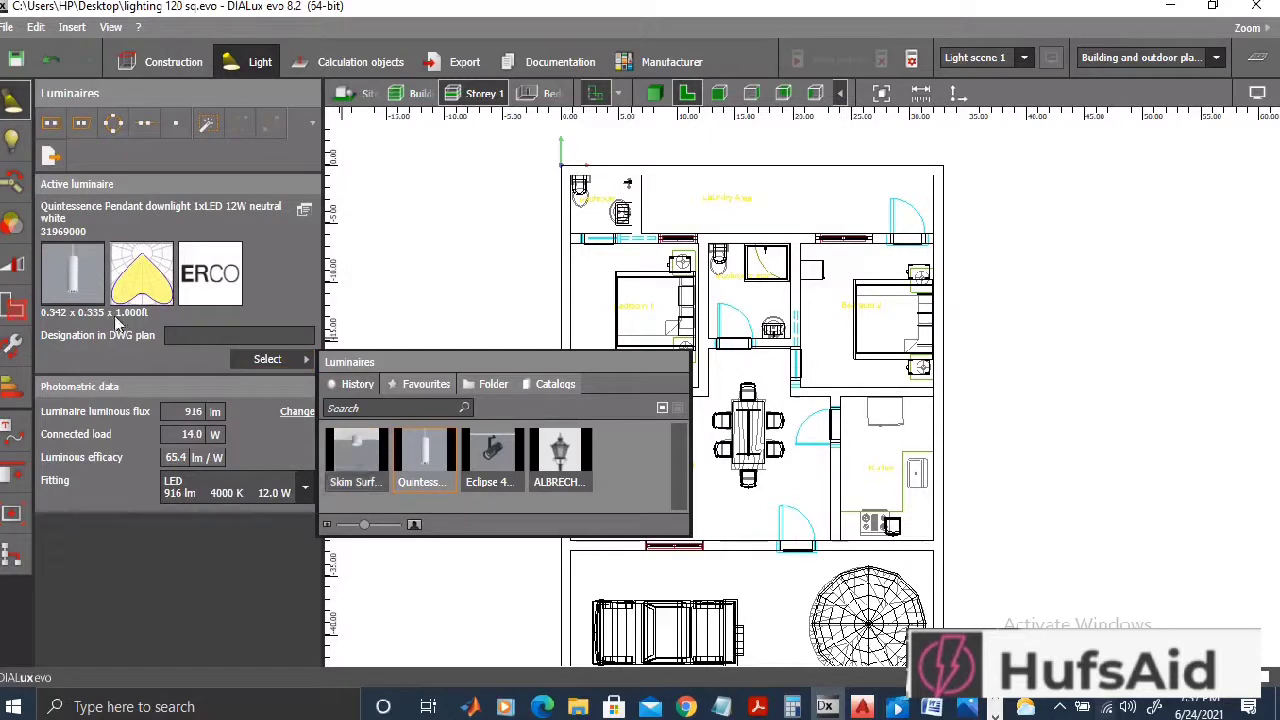
click(80, 278)
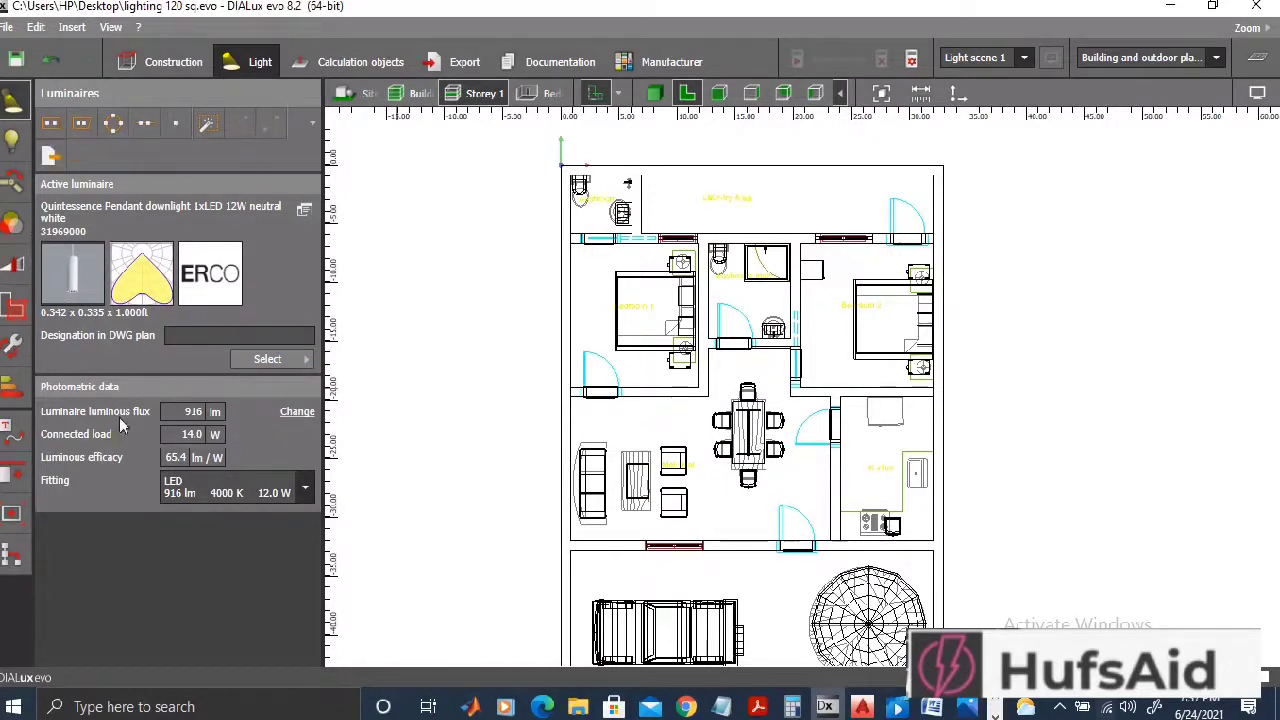
click(174, 128)
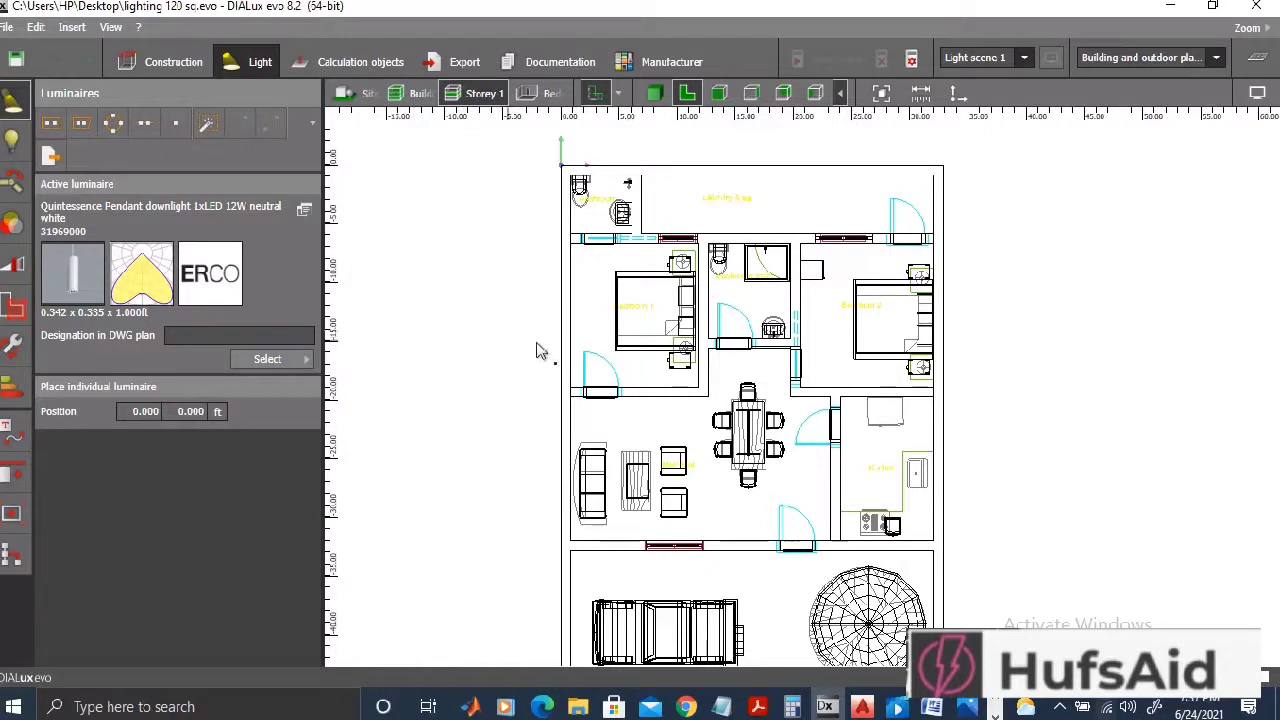
Step: Choose the Skim Surface-mounted downlight 1xLED 13W and draw a rectangular arrangement about 8.8 ft long over the living room seating area
click(257, 352)
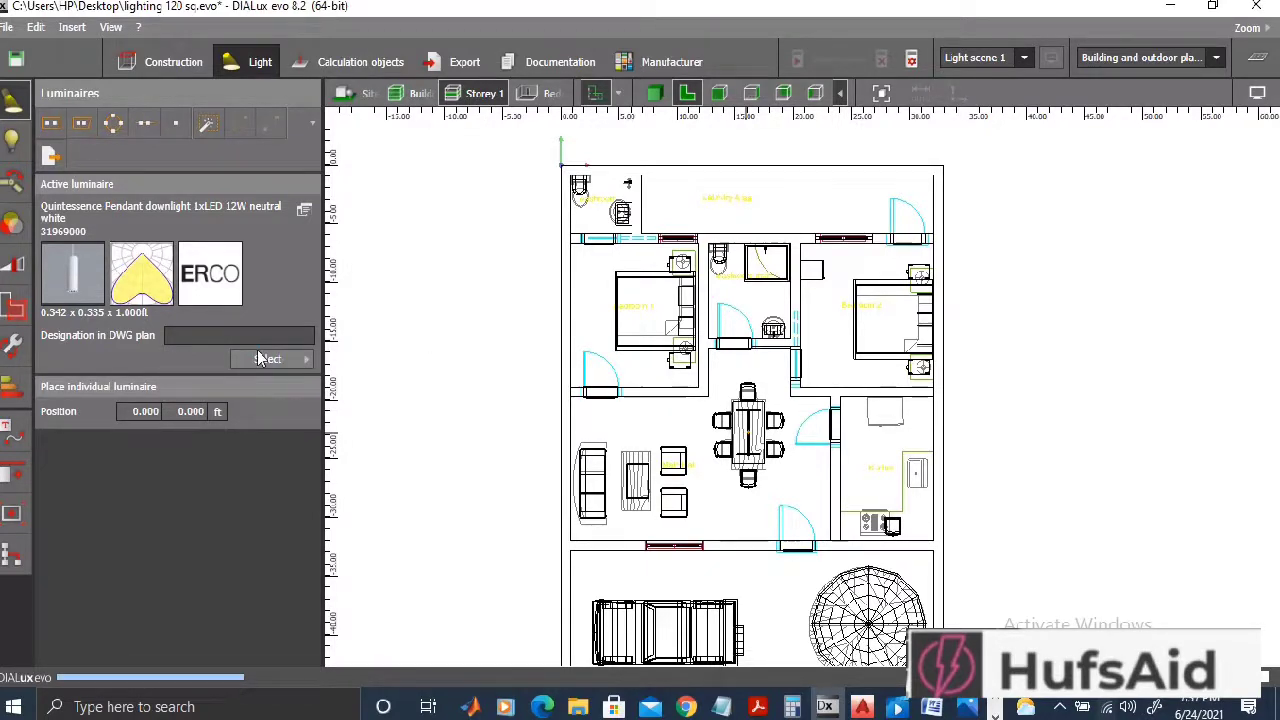
click(257, 358)
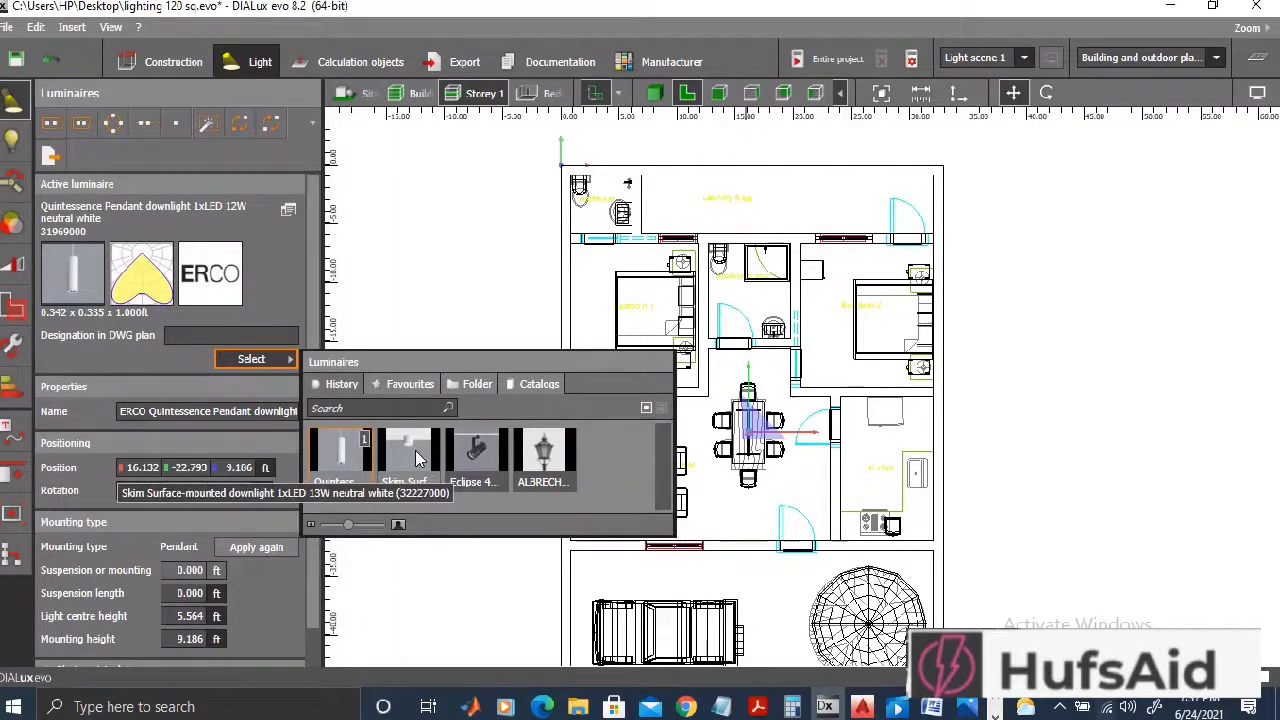
click(418, 458)
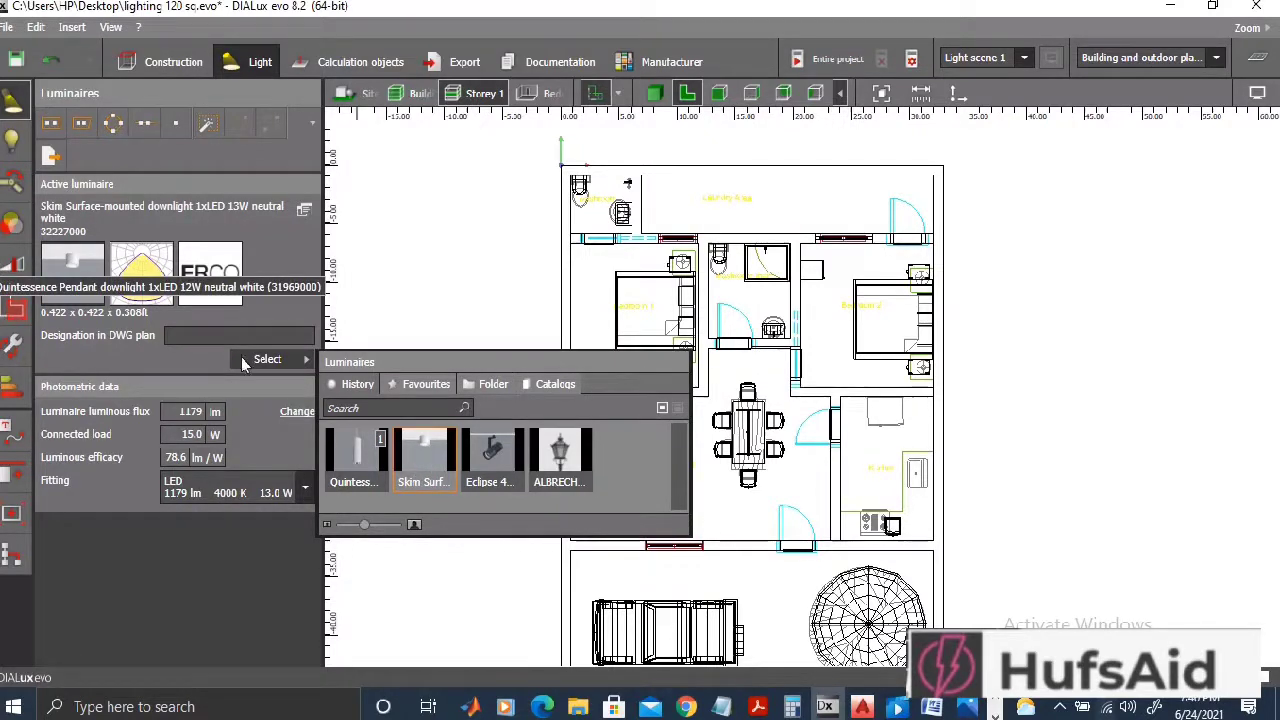
click(51, 122)
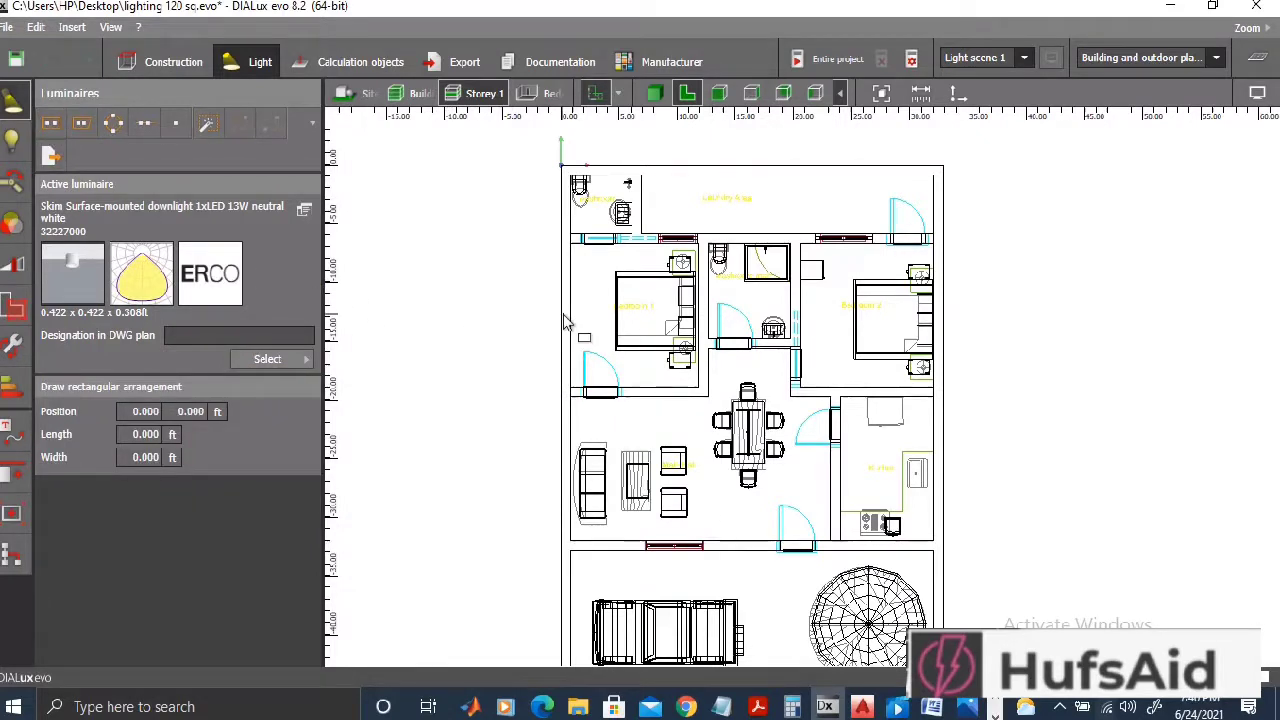
click(600, 438)
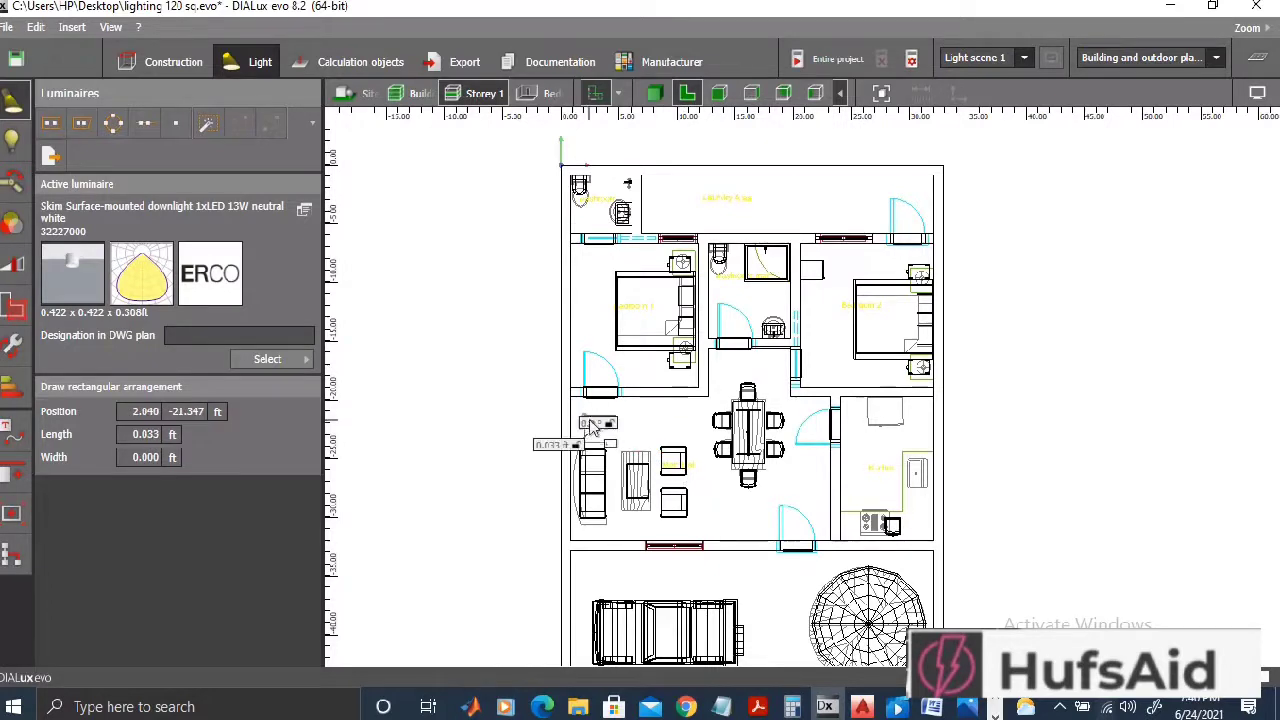
click(687, 417)
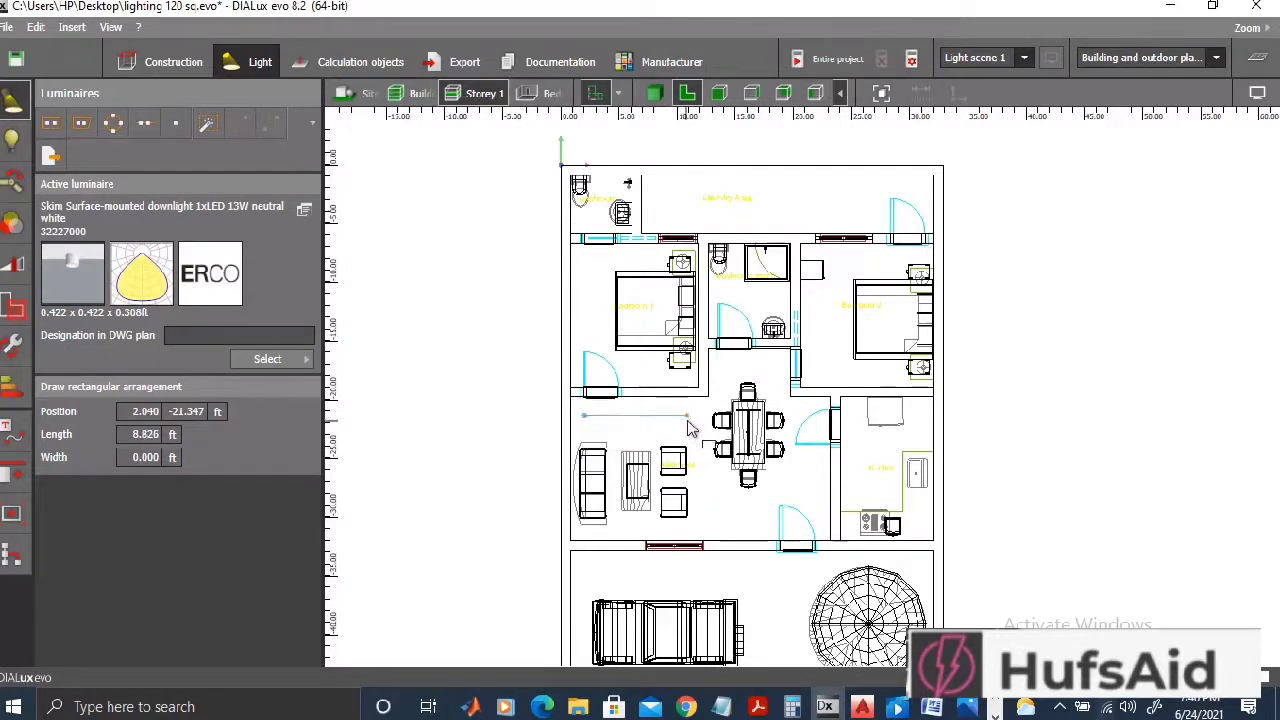
click(690, 519)
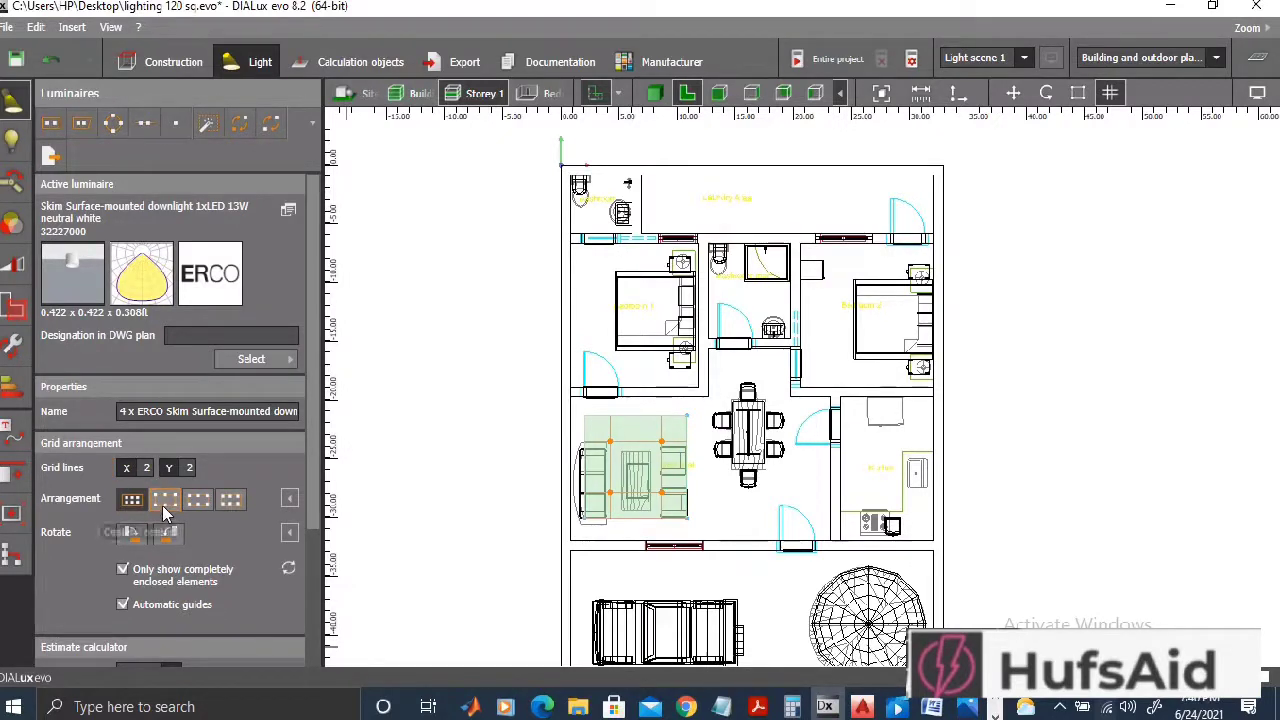
Step: Compare the grid arrangement options, align the outer downlights' centres with the area boundary, and set the Y grid lines to 2
click(165, 502)
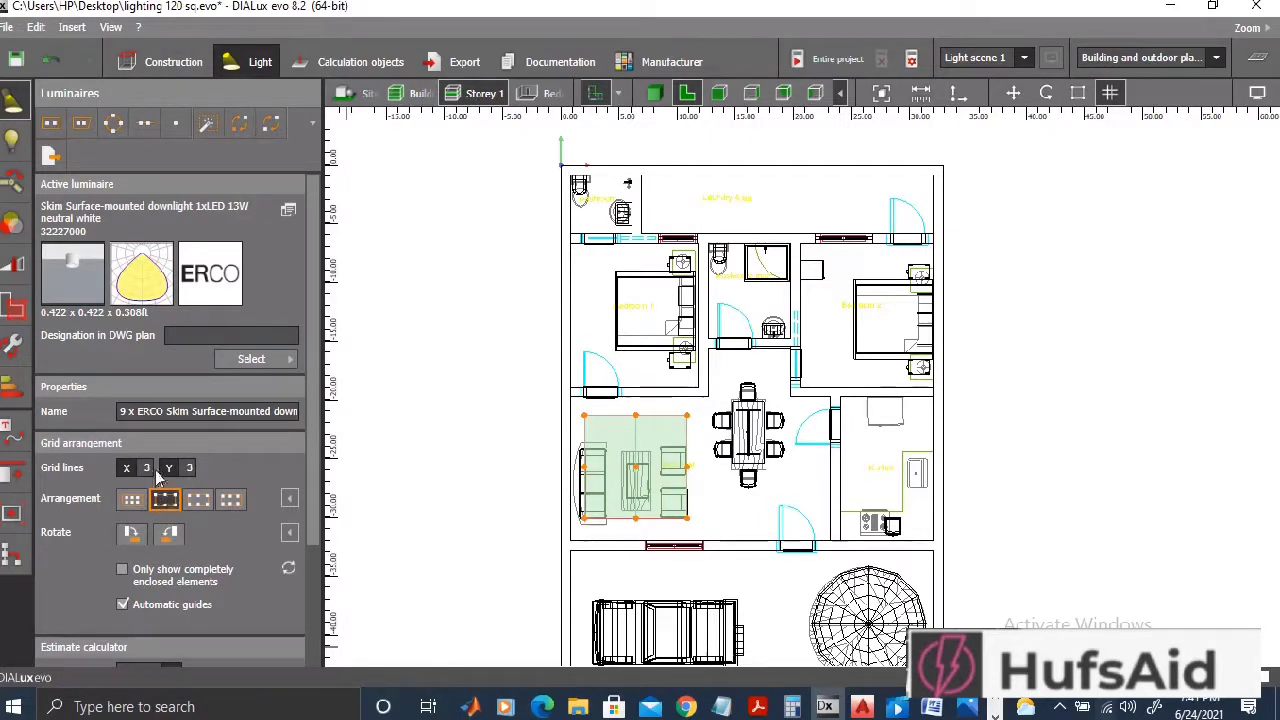
click(199, 500)
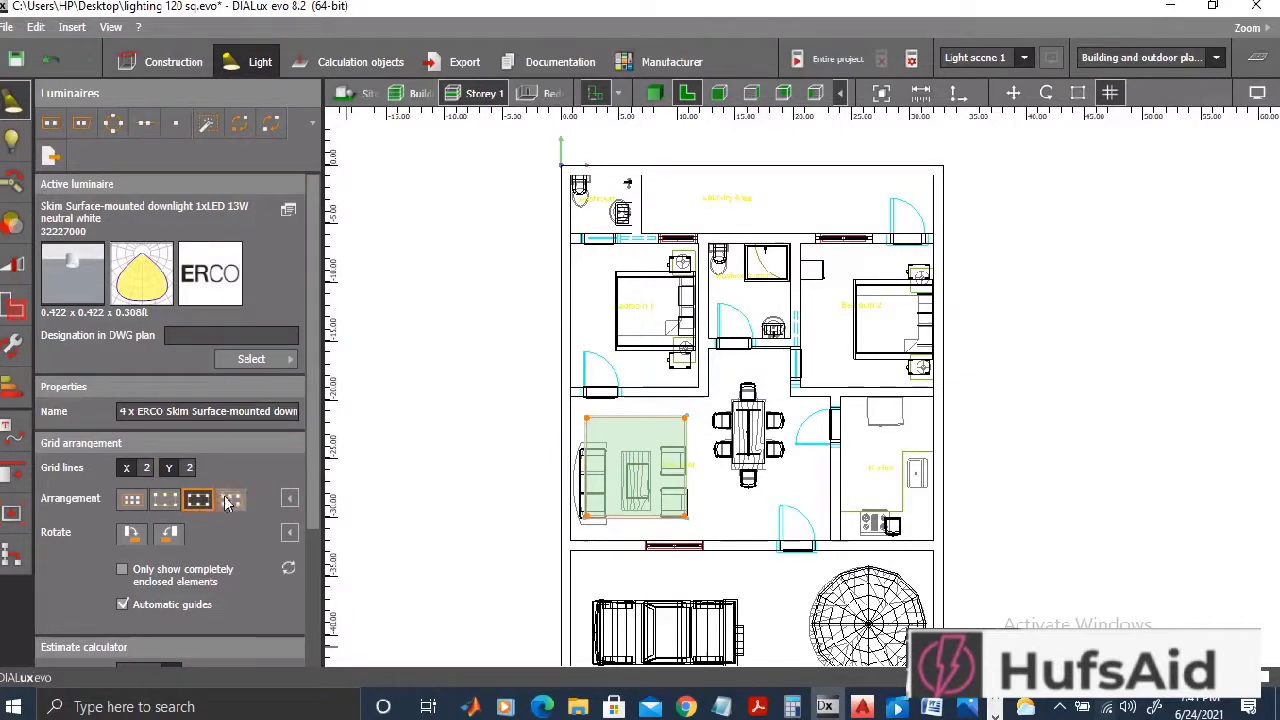
click(229, 501)
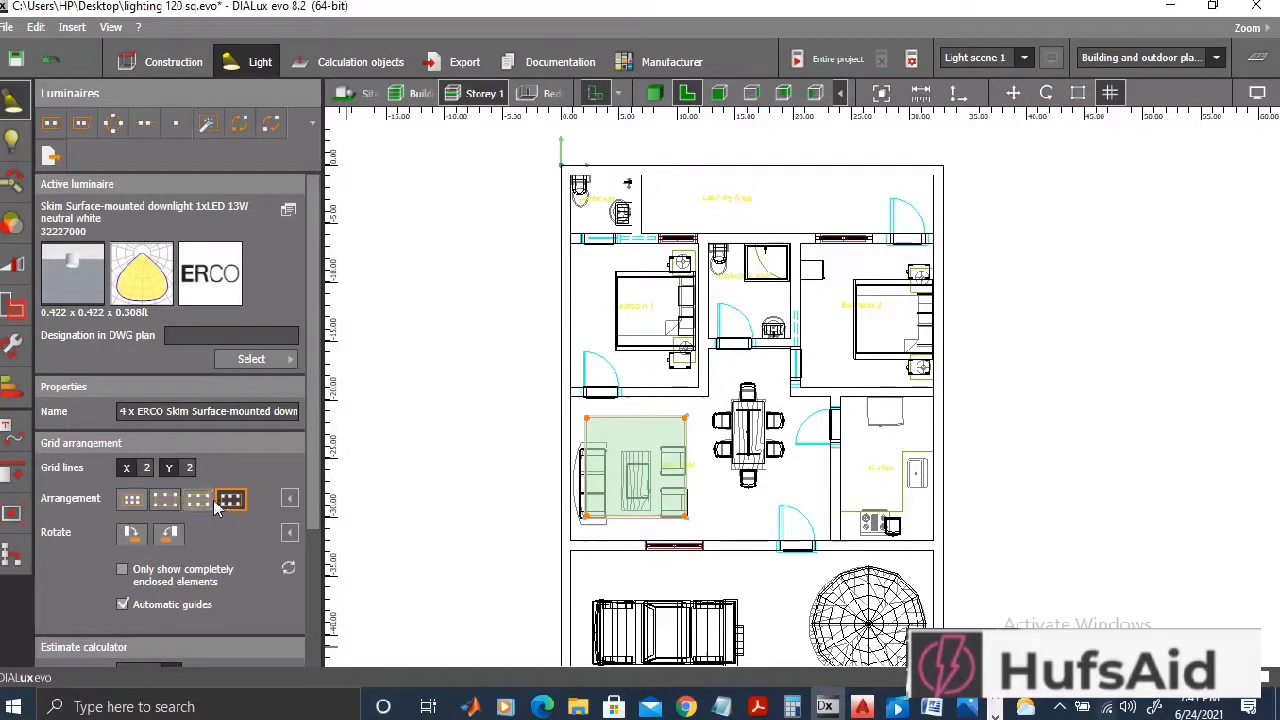
click(165, 501)
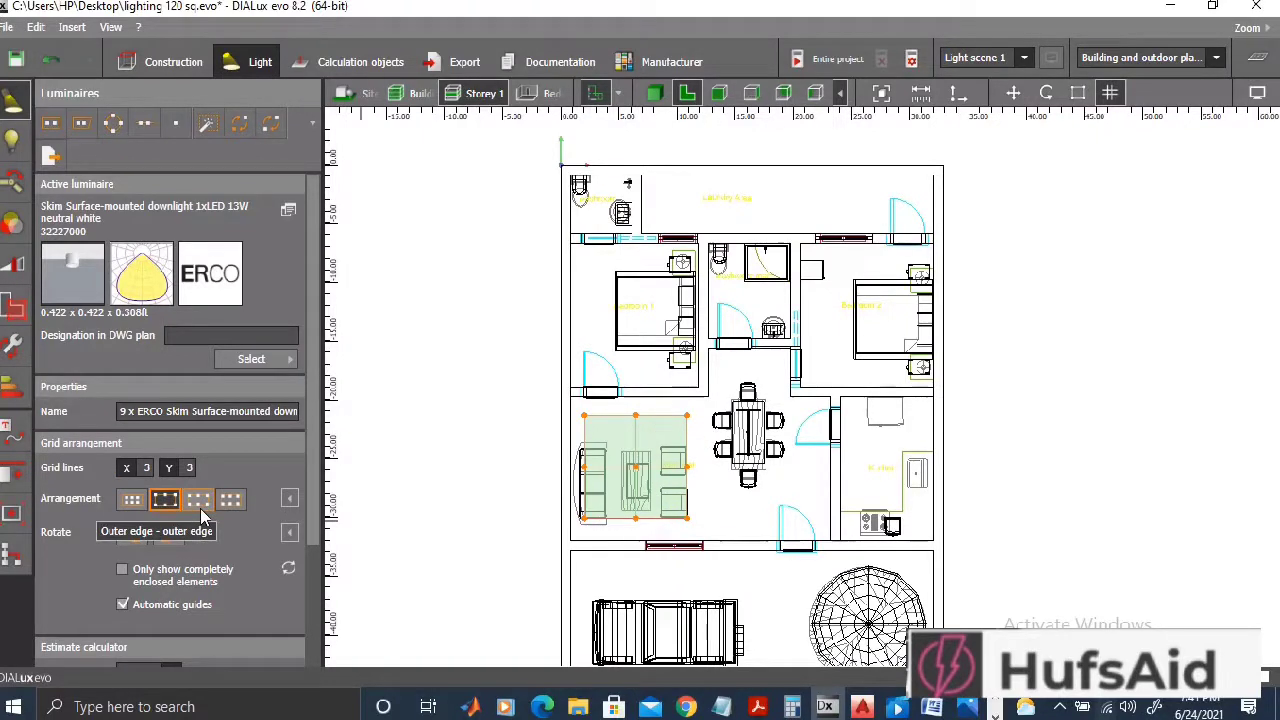
click(189, 467)
text(2)
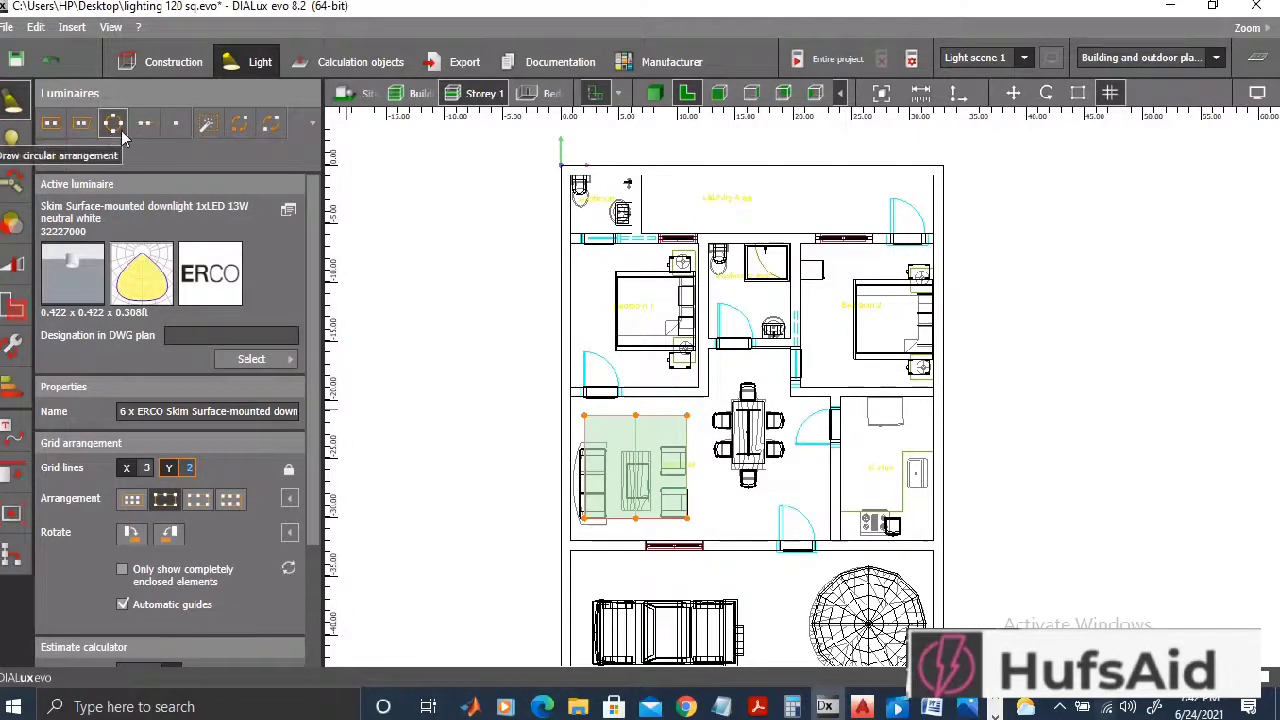
click(775, 502)
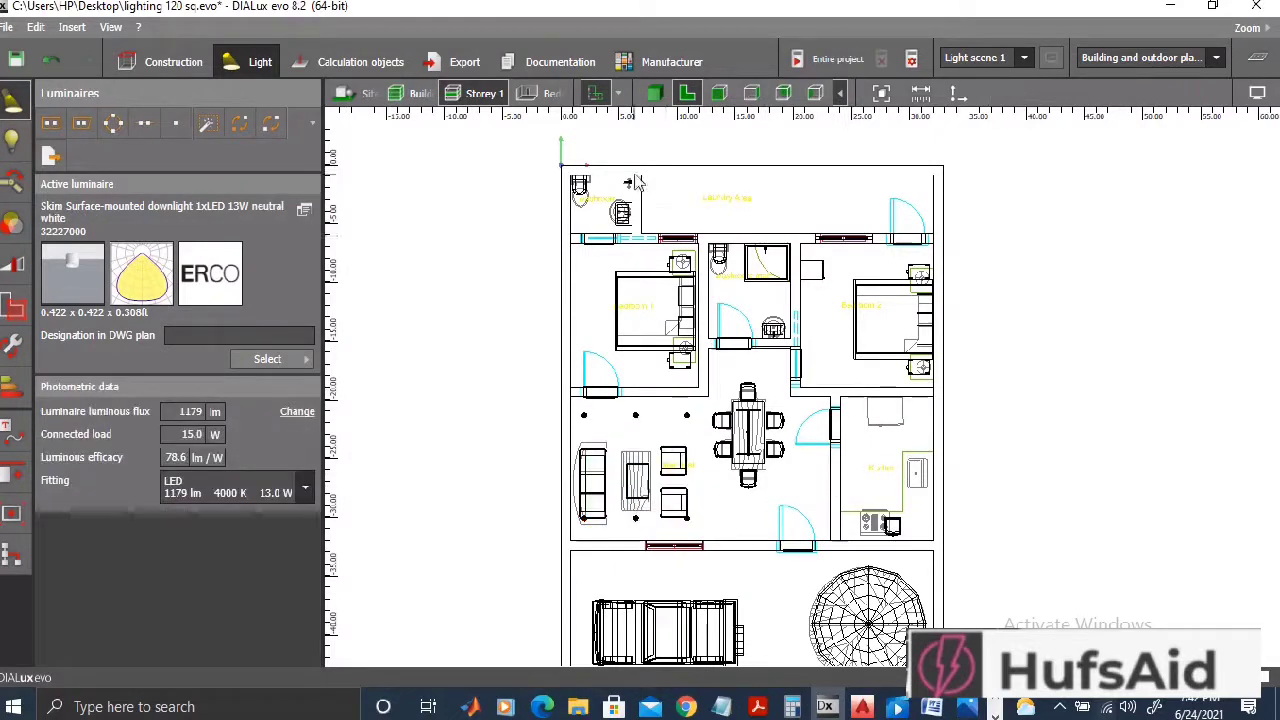
Step: Check the placed living room downlights in 3D and save the project
click(654, 93)
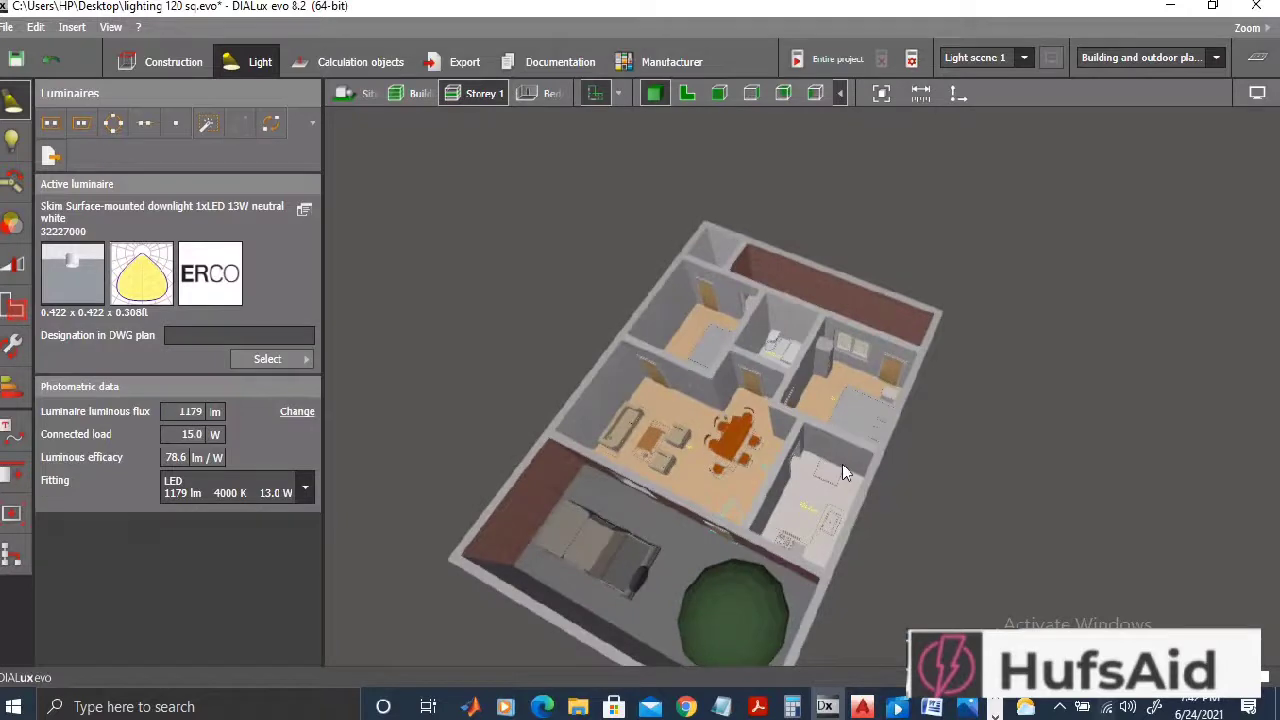
scroll(726, 433, up, 3)
right_drag(724, 425, 747, 497)
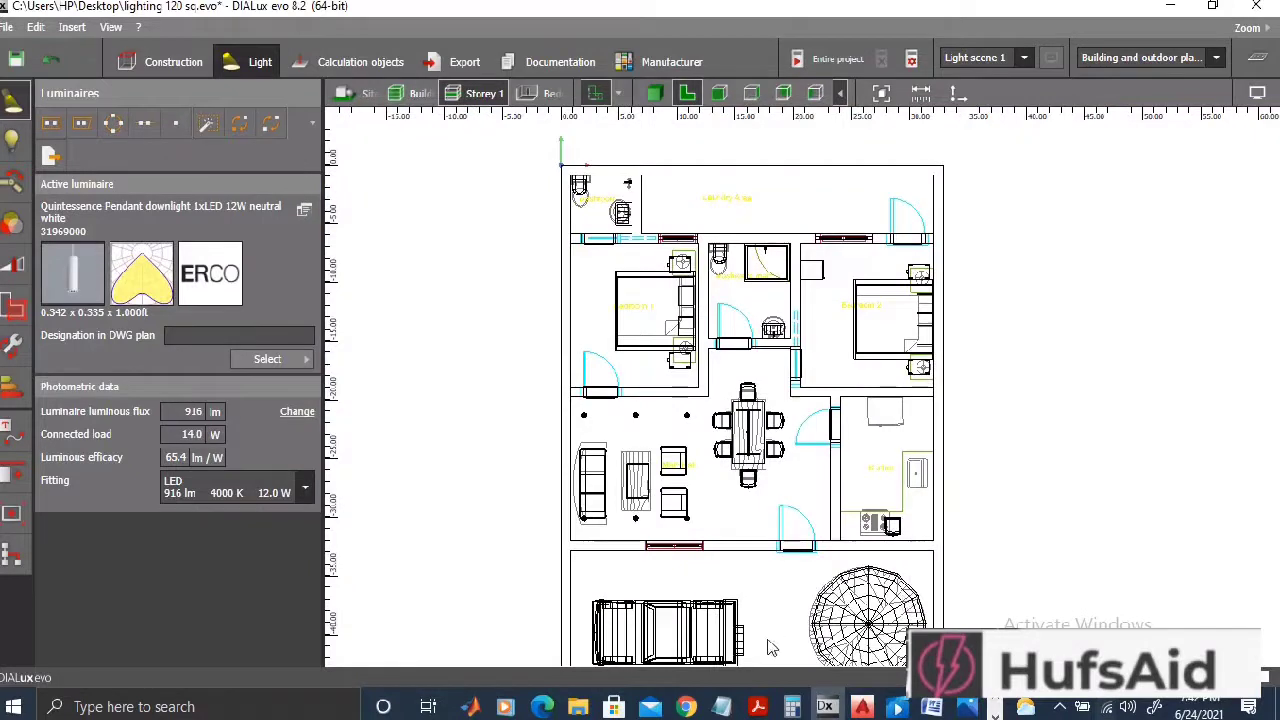
key(ctrl+s)
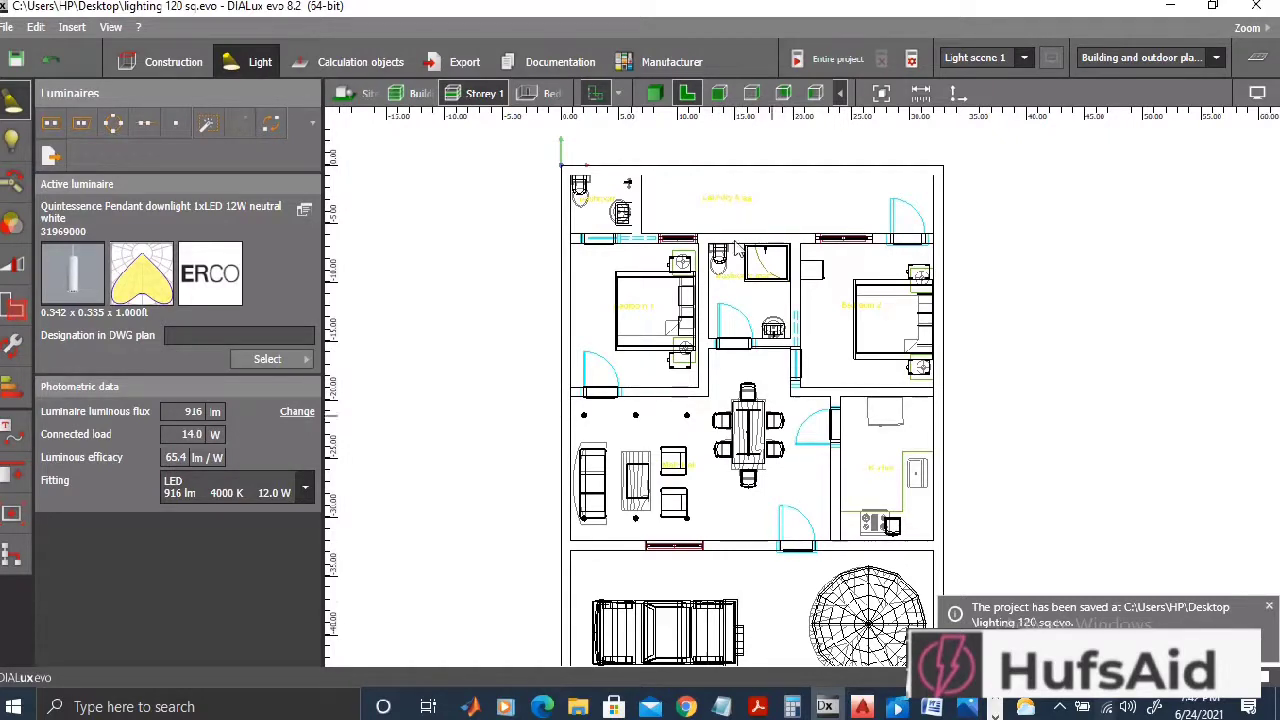
Step: Examine the dining pendant and the ceiling downlights from inside the room in 3D
click(654, 93)
scroll(716, 477, up, 6)
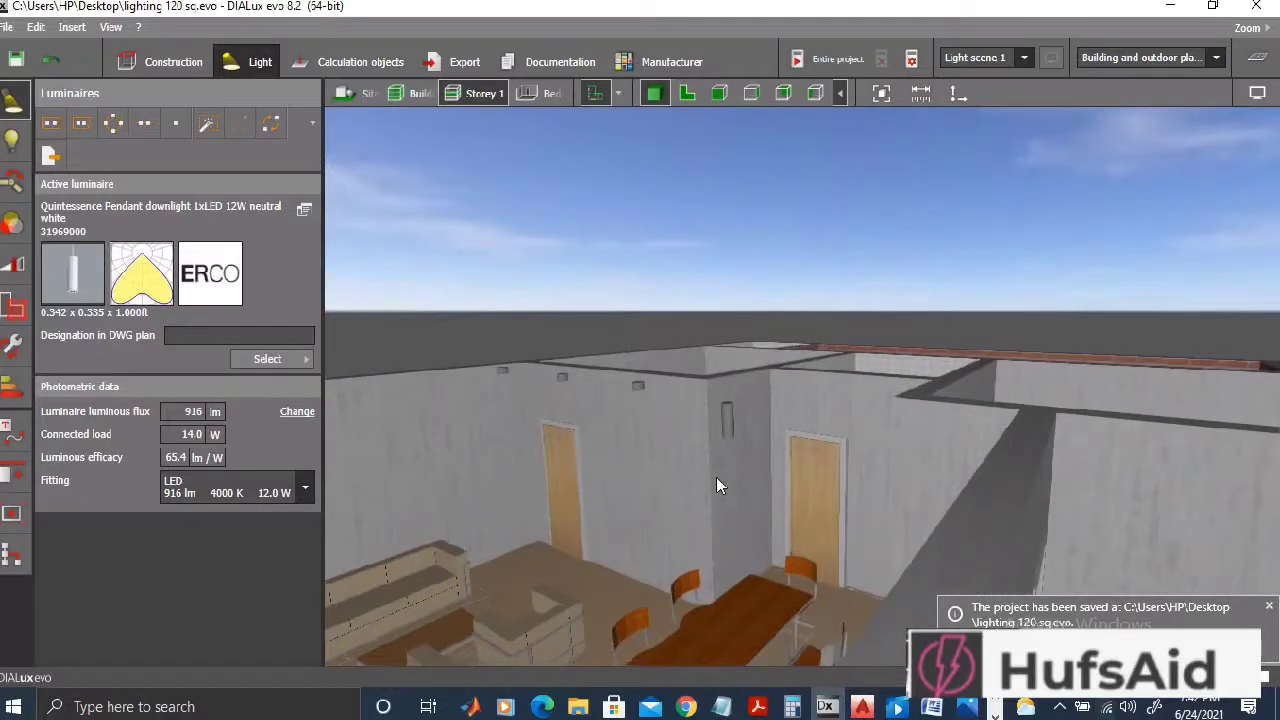
scroll(850, 565, down, 5)
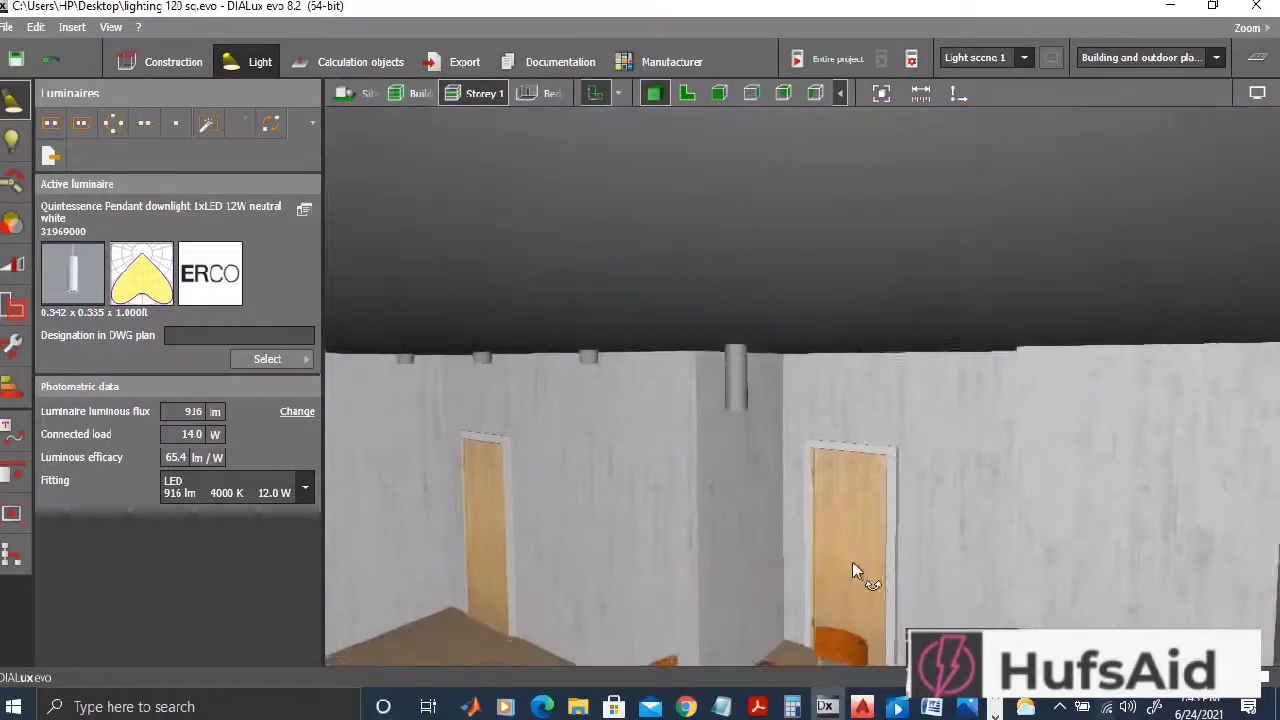
scroll(872, 568, down, 3)
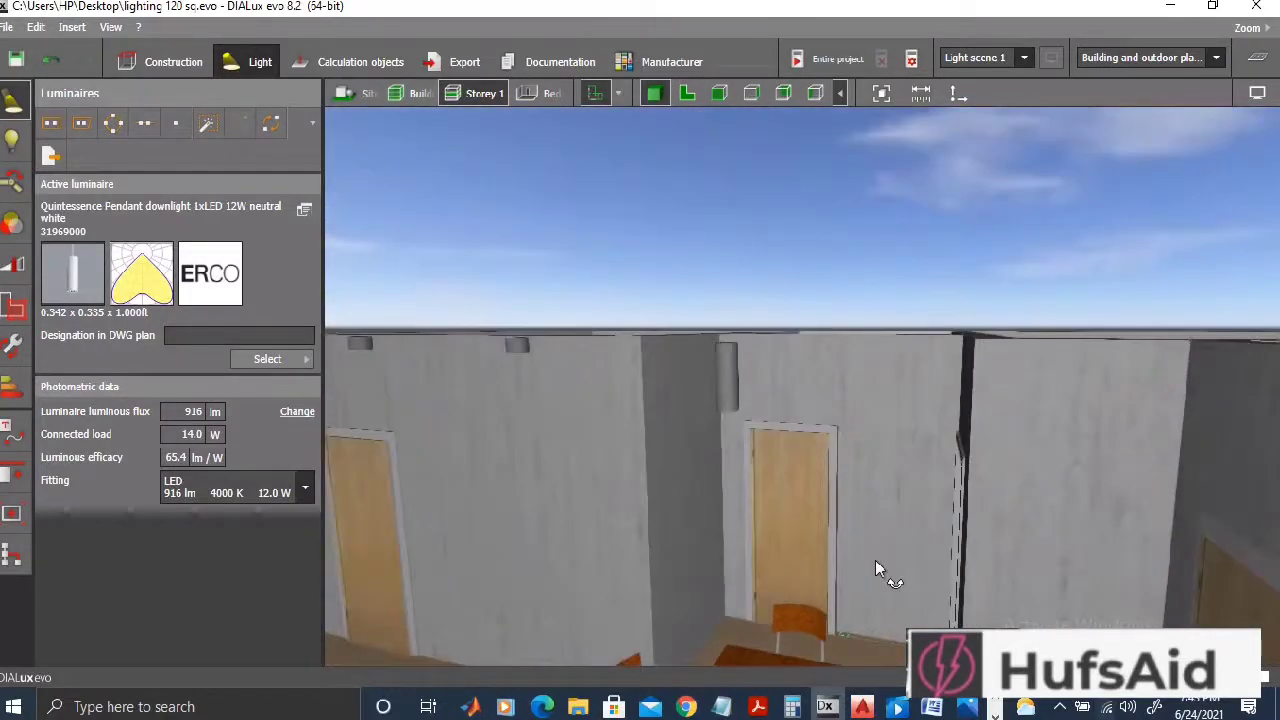
Step: Lower the dining table pendant in the front view, trying a suspension length of 3 ft and settling on 2.5 ft, and return to the floor plan
click(724, 100)
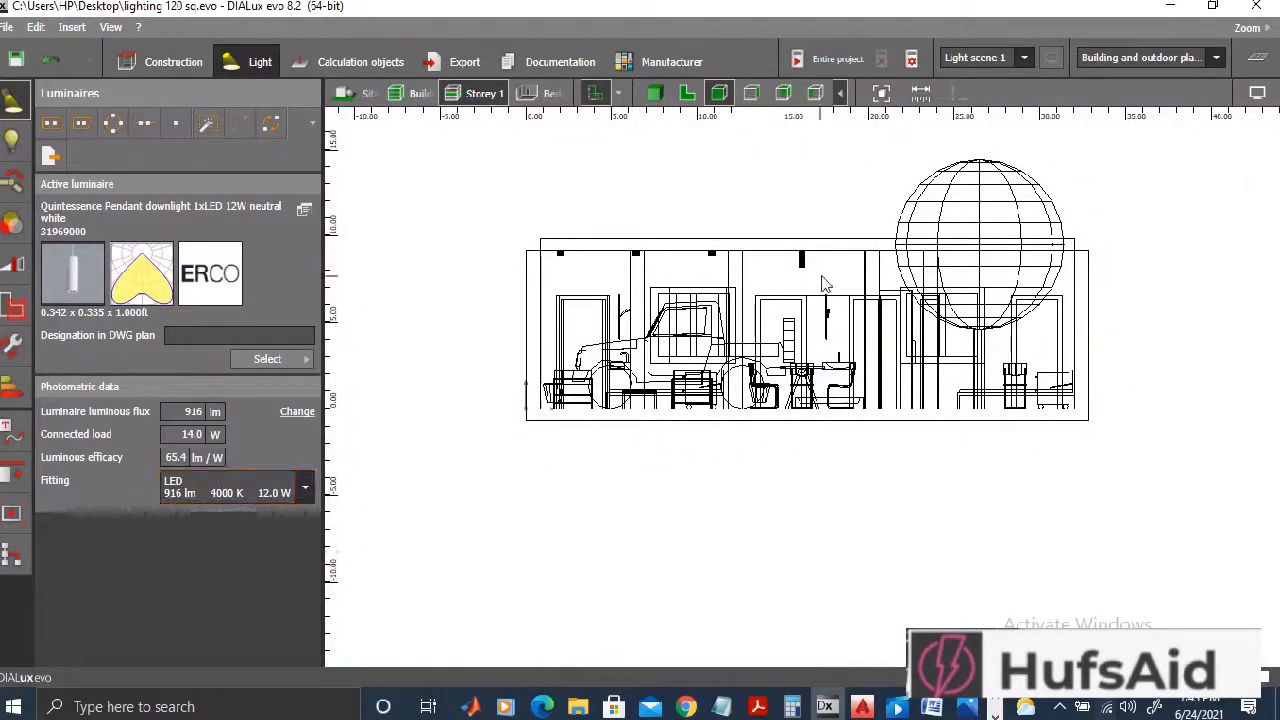
click(801, 260)
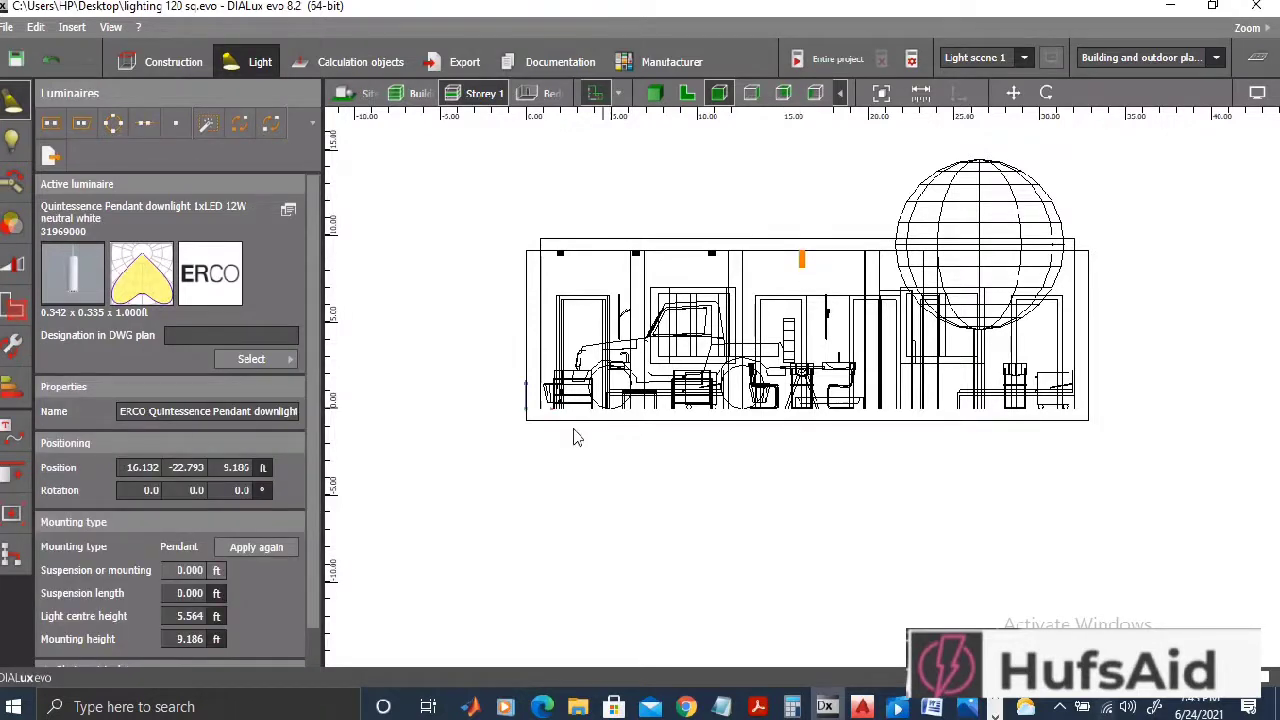
click(174, 593)
text(3)
key(Return)
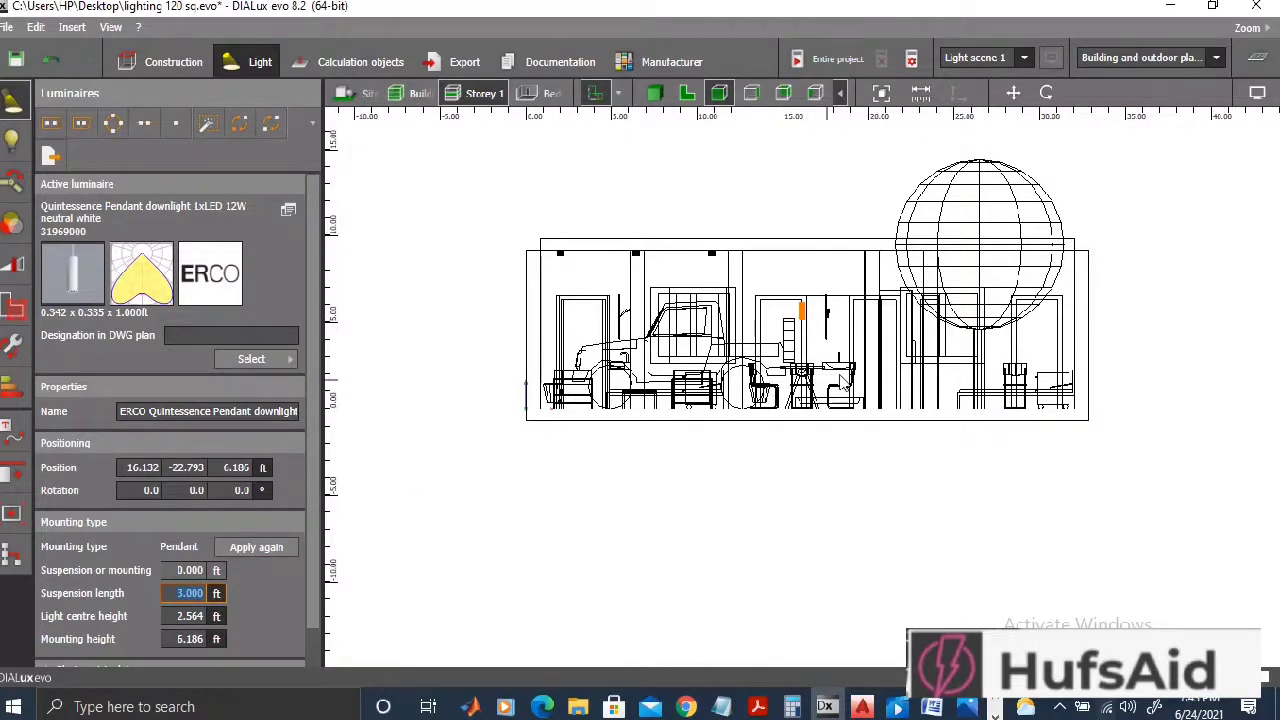
click(196, 596)
key(Return)
key(F6)
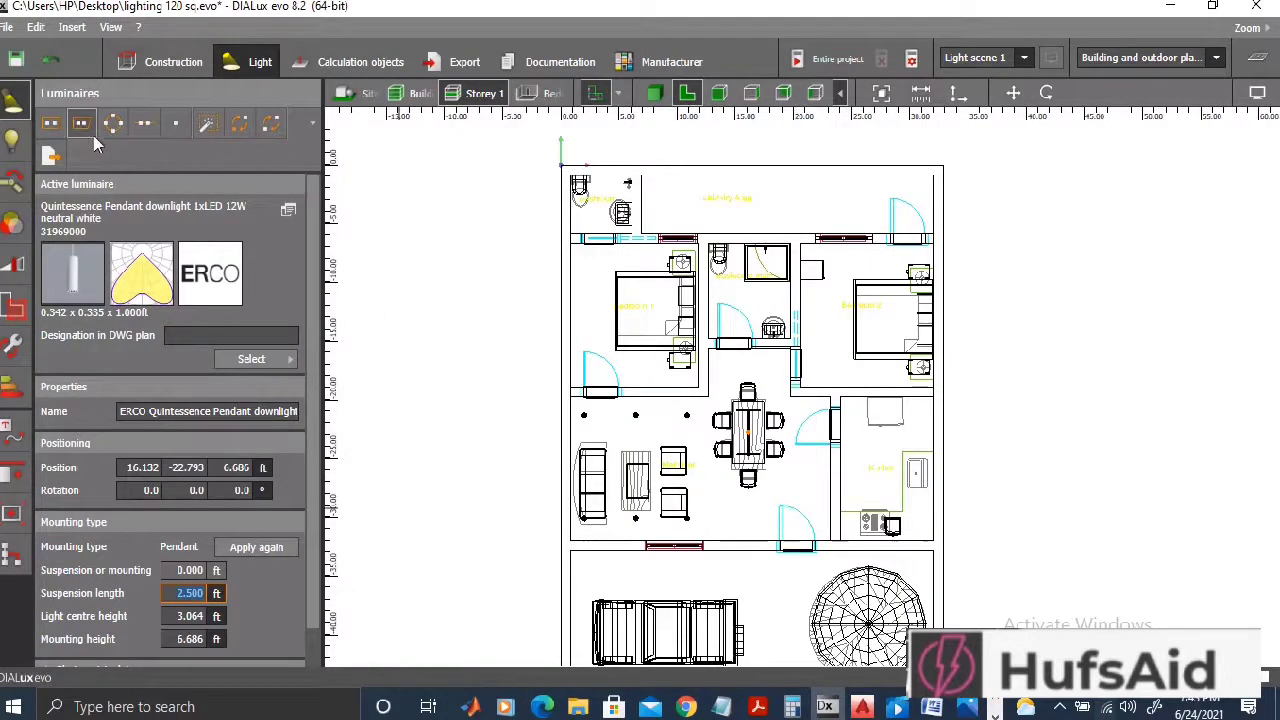
Step: Draw a line arrangement of Skim surface-mounted downlights about 7.9 ft long between the dining table and the kitchen wall
click(150, 132)
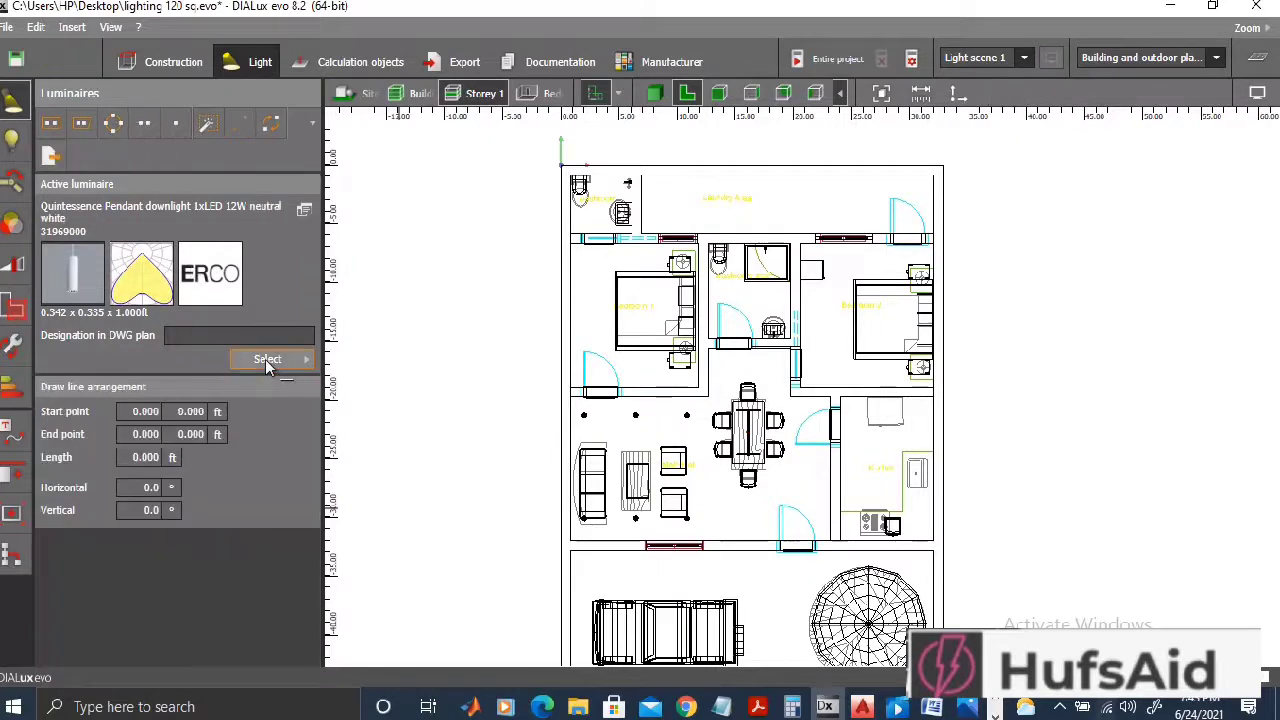
click(267, 361)
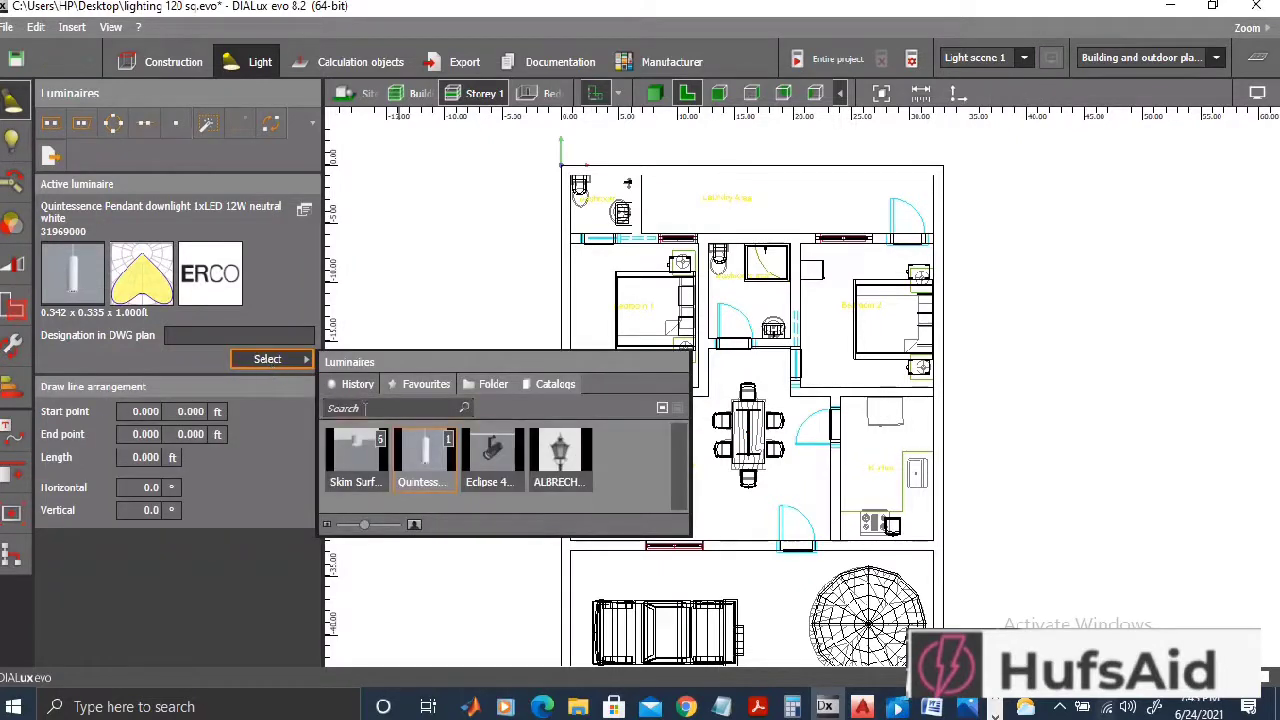
click(360, 474)
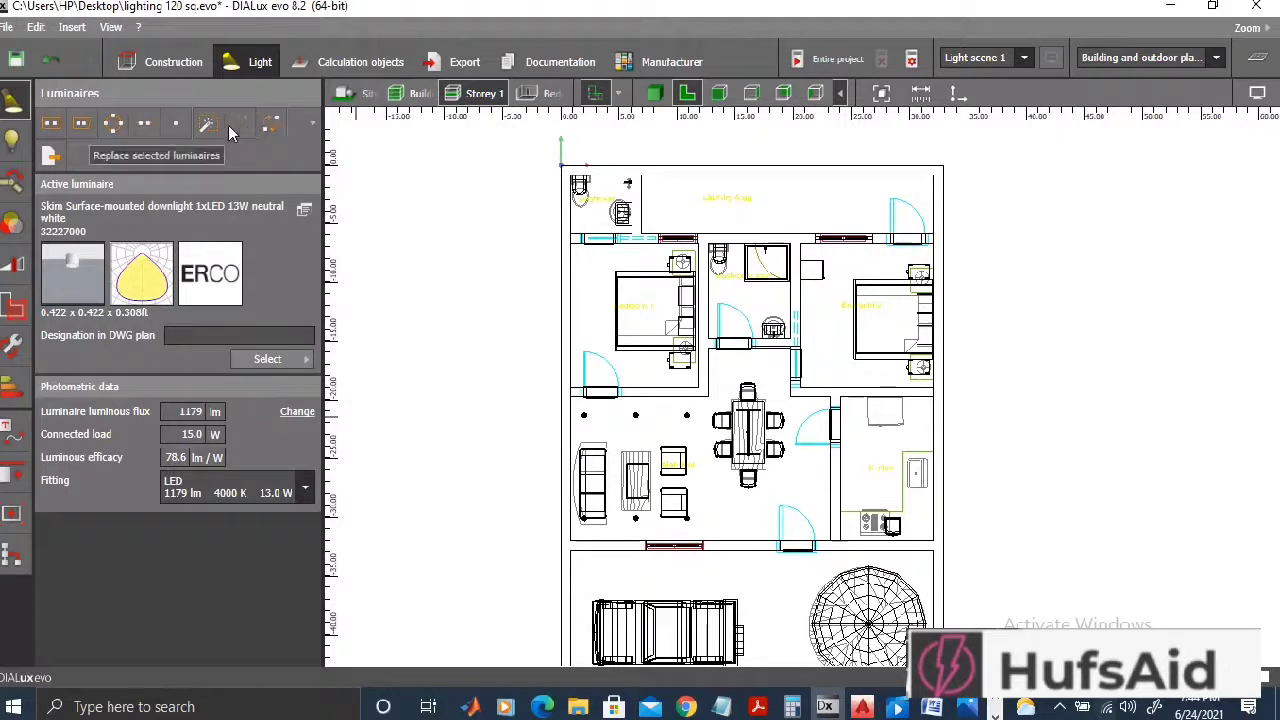
click(144, 126)
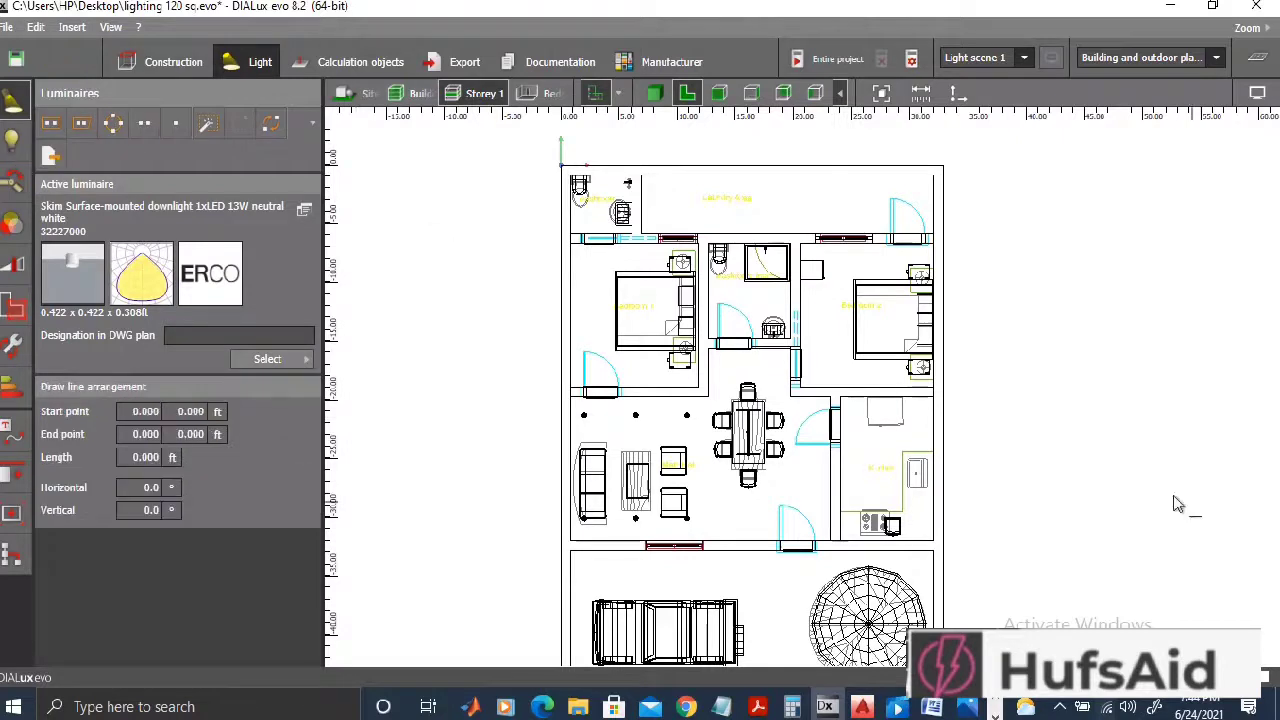
click(808, 424)
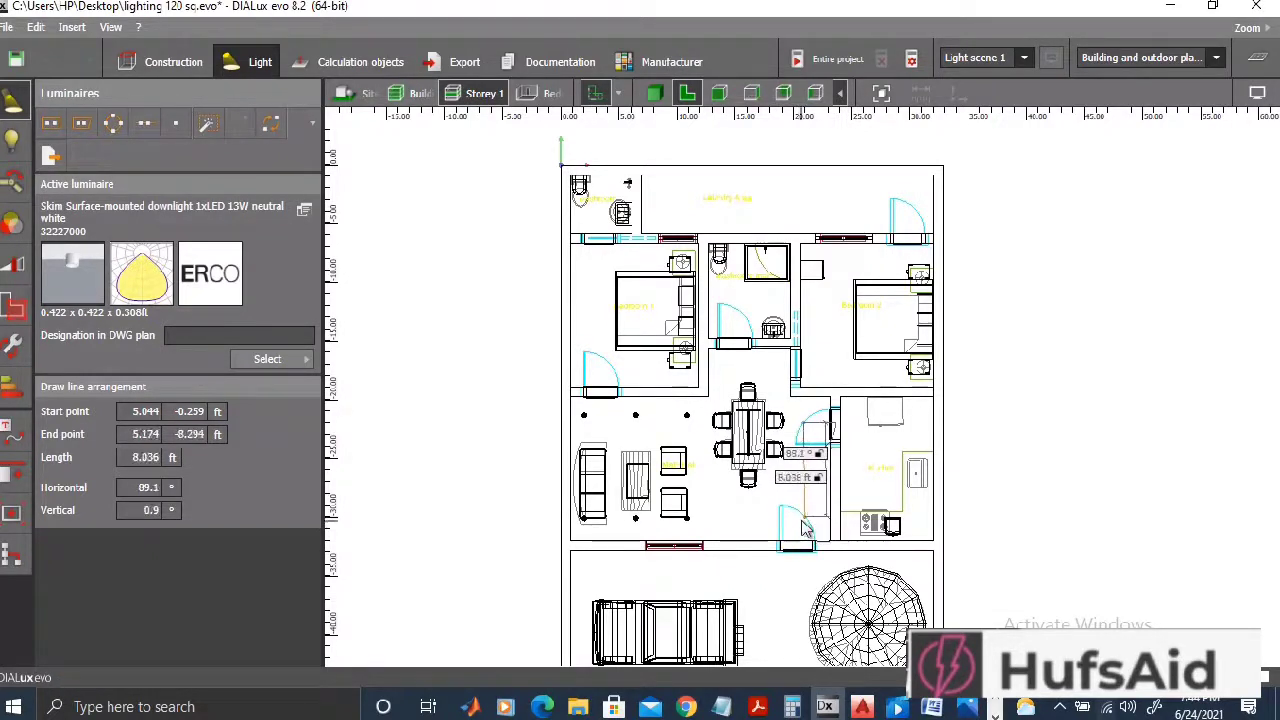
click(801, 517)
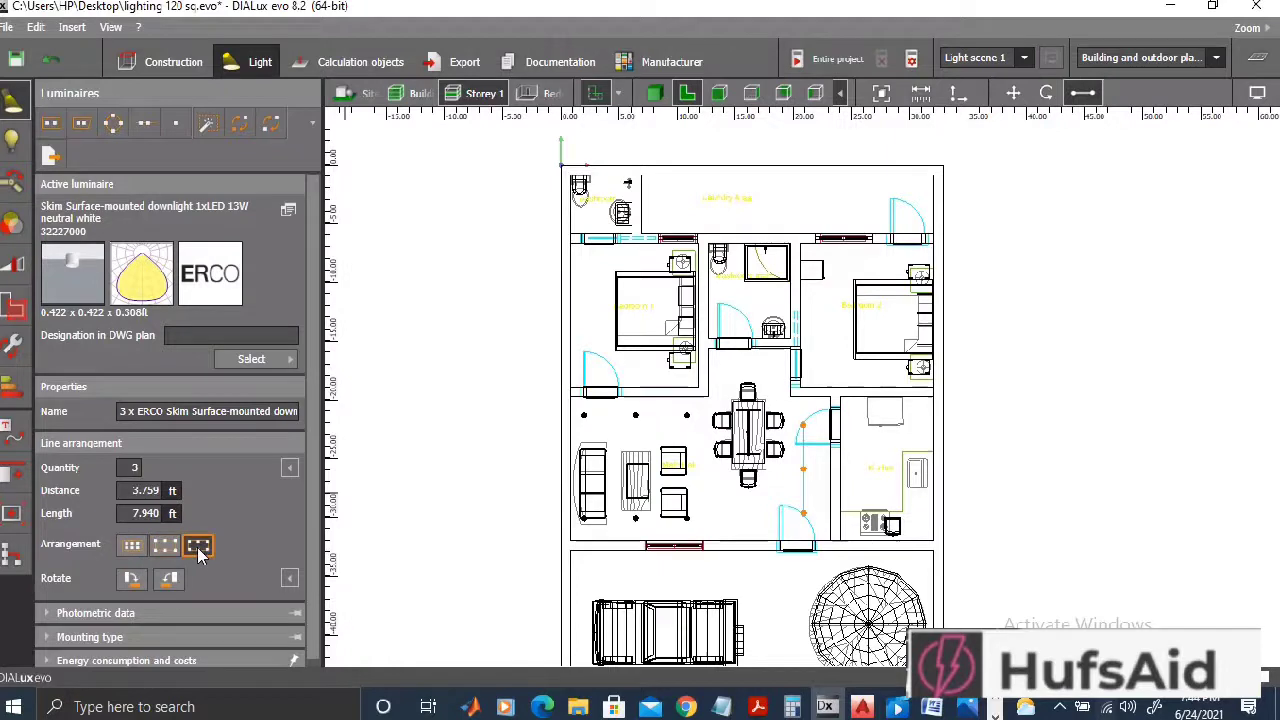
Step: Align the outer downlights' centres with the ends of the line, trying a quantity of 2 and settling on 3
click(164, 548)
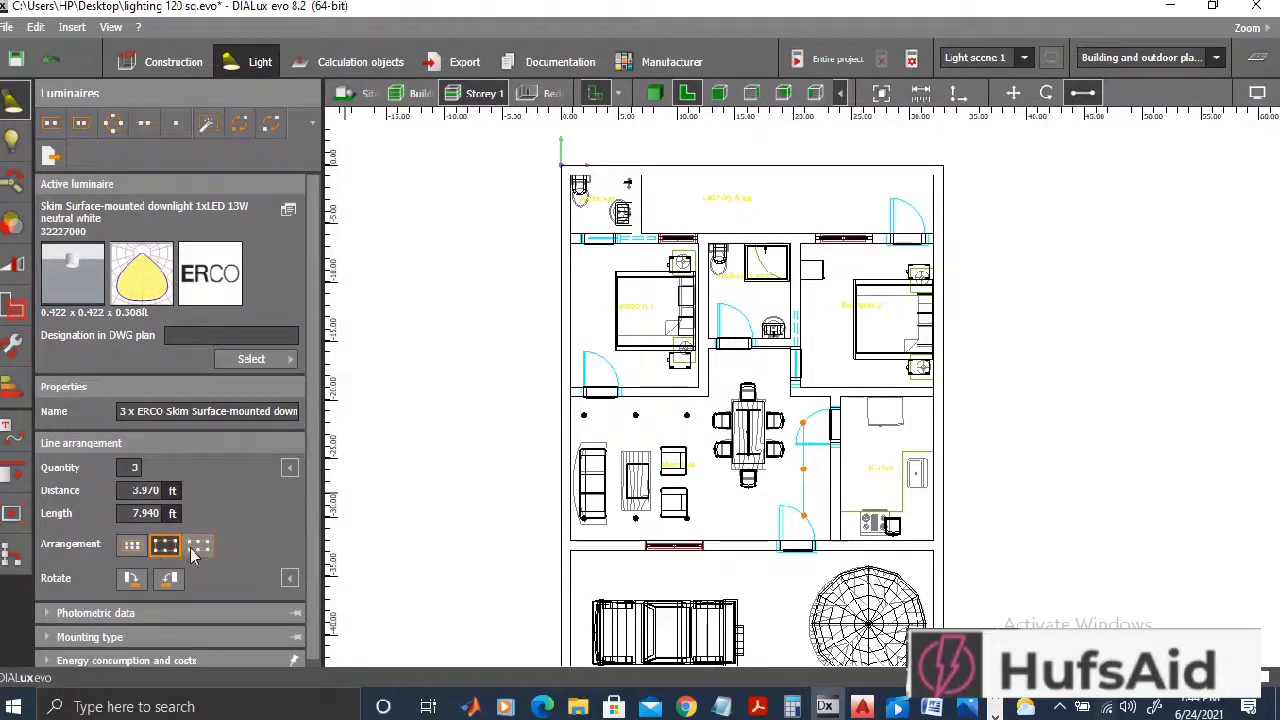
click(127, 467)
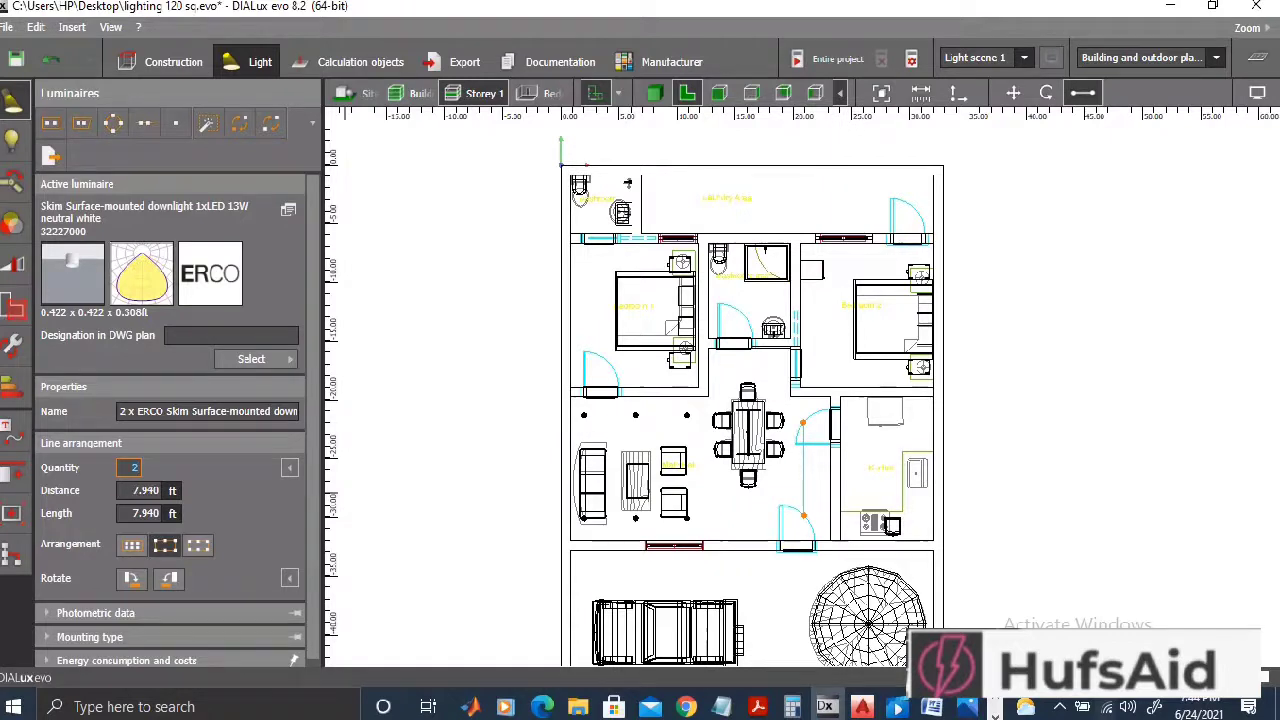
double_click(134, 467)
text(3)
key(Return)
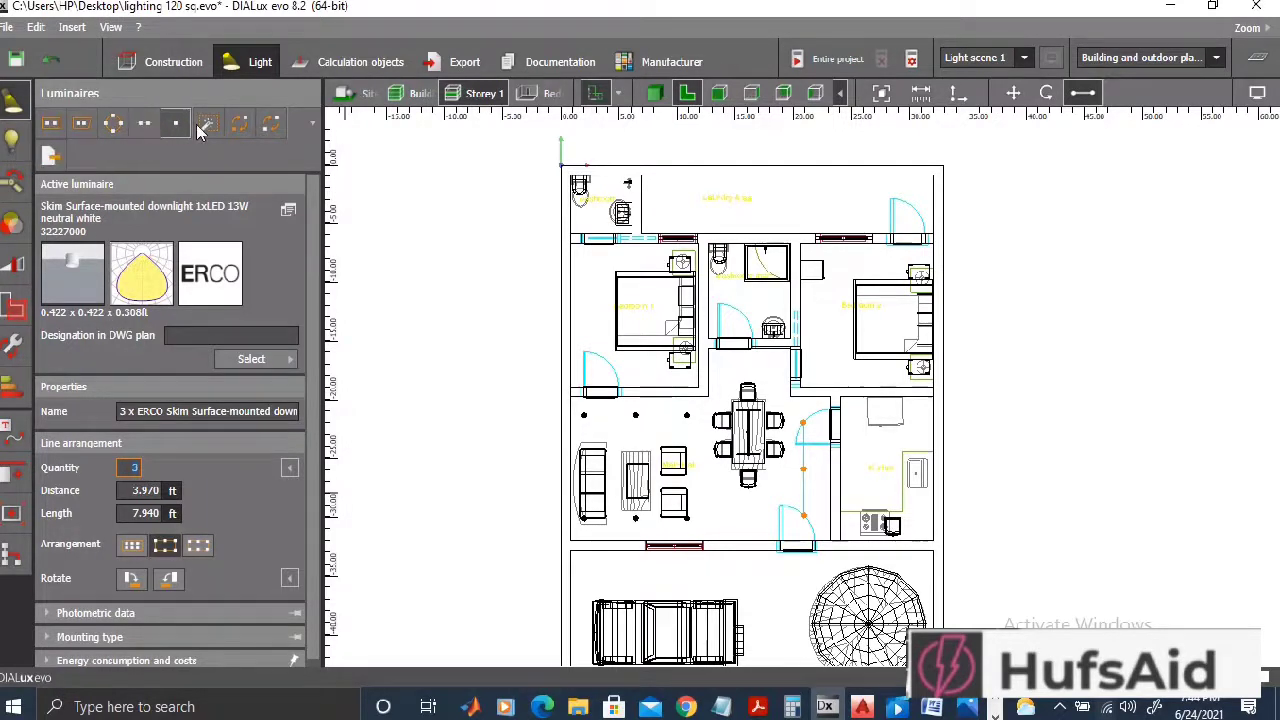
key(Escape)
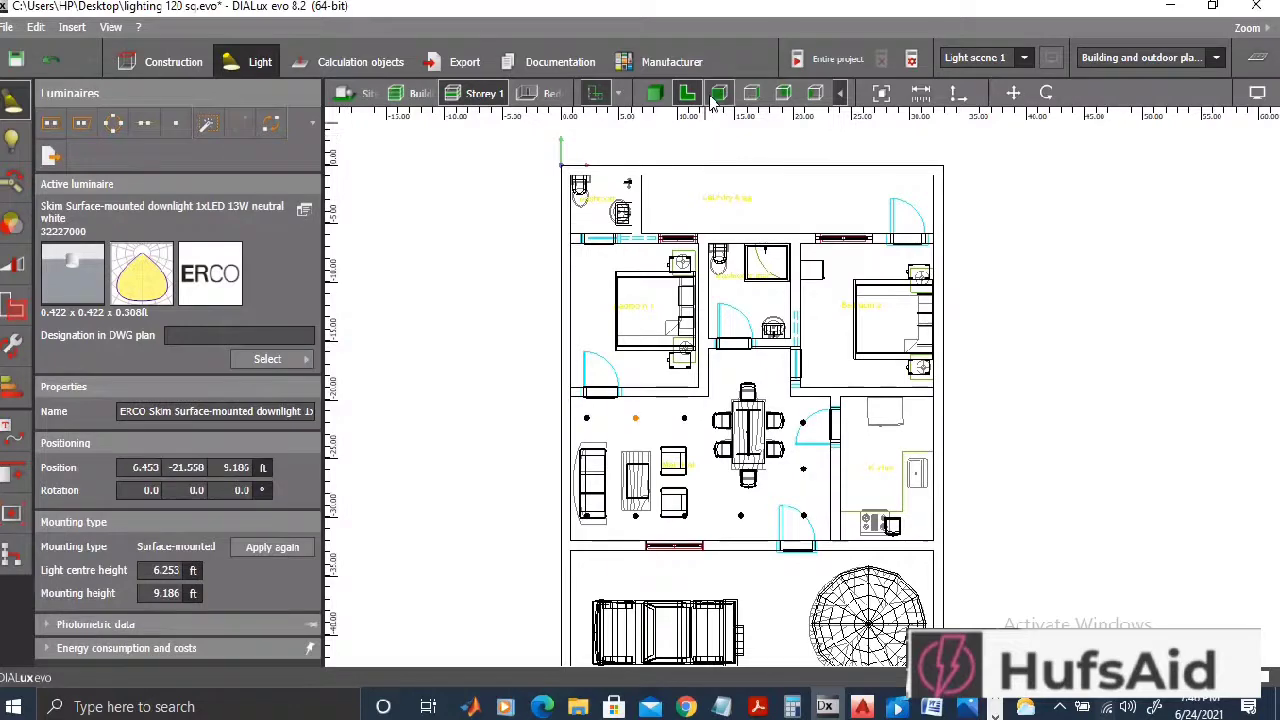
Step: Check the living and dining luminaires in the front view and in 3D, and return to the floor plan
click(718, 93)
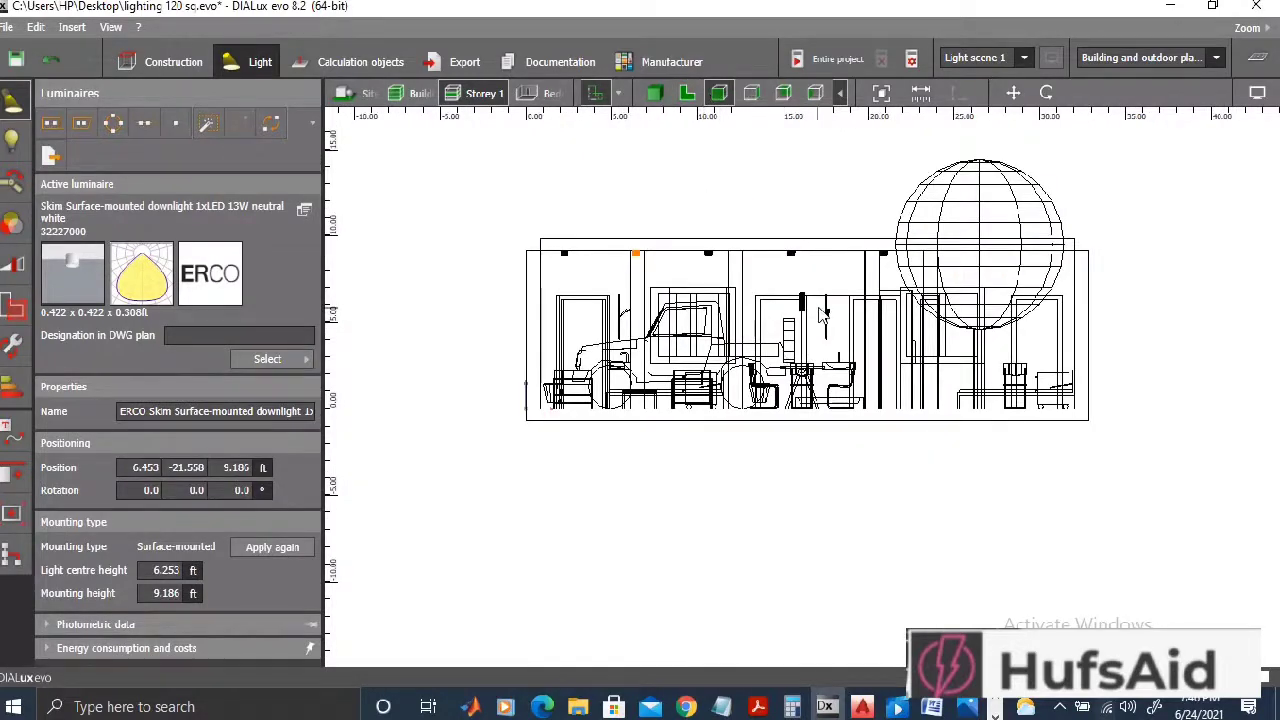
click(656, 93)
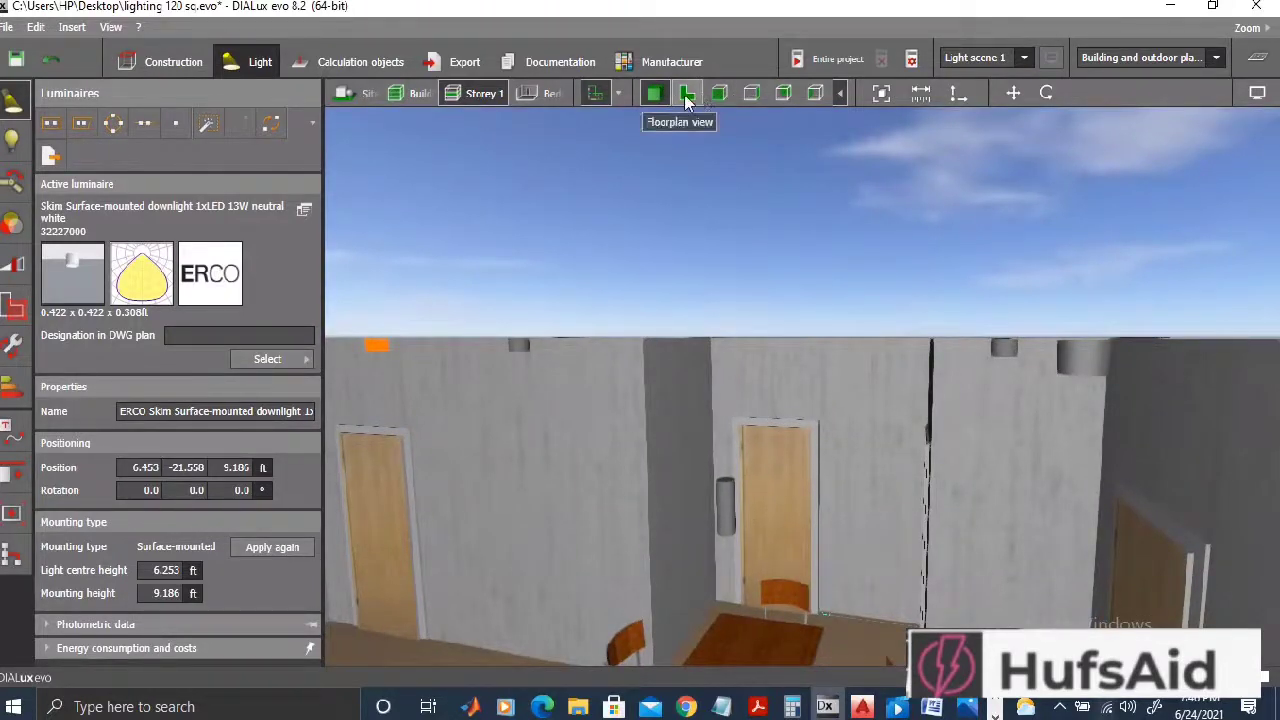
click(684, 94)
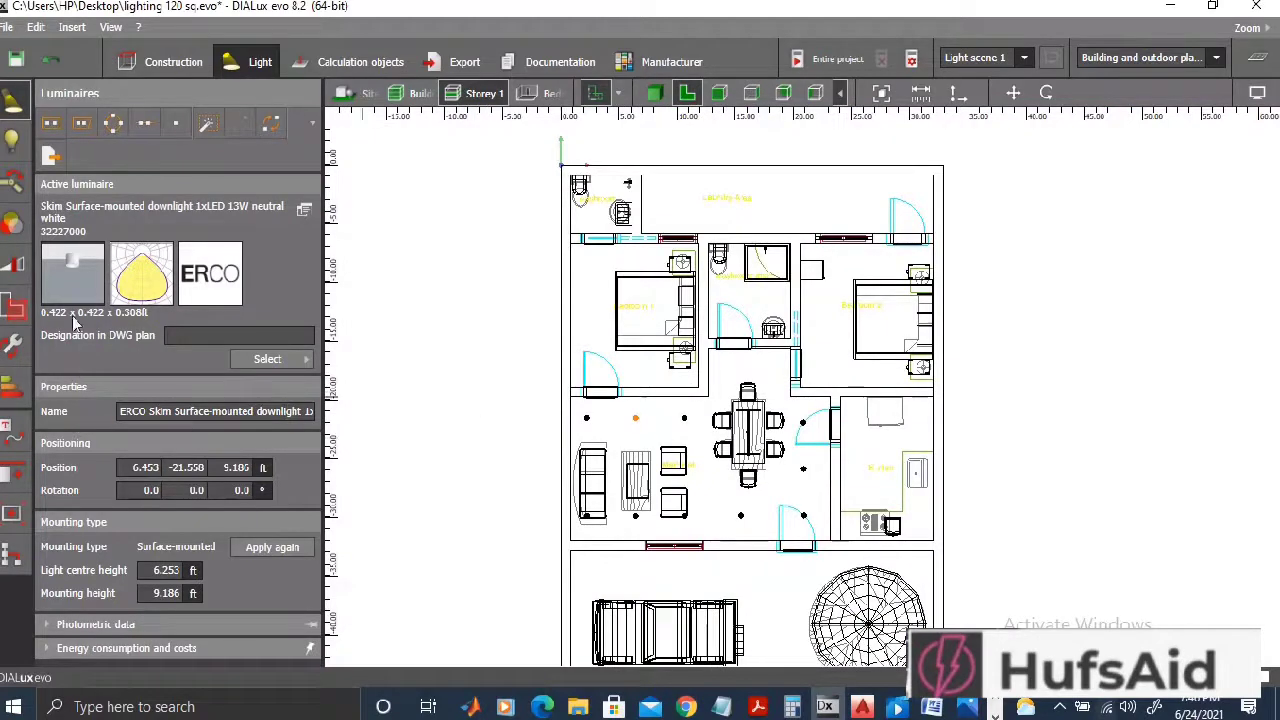
click(113, 124)
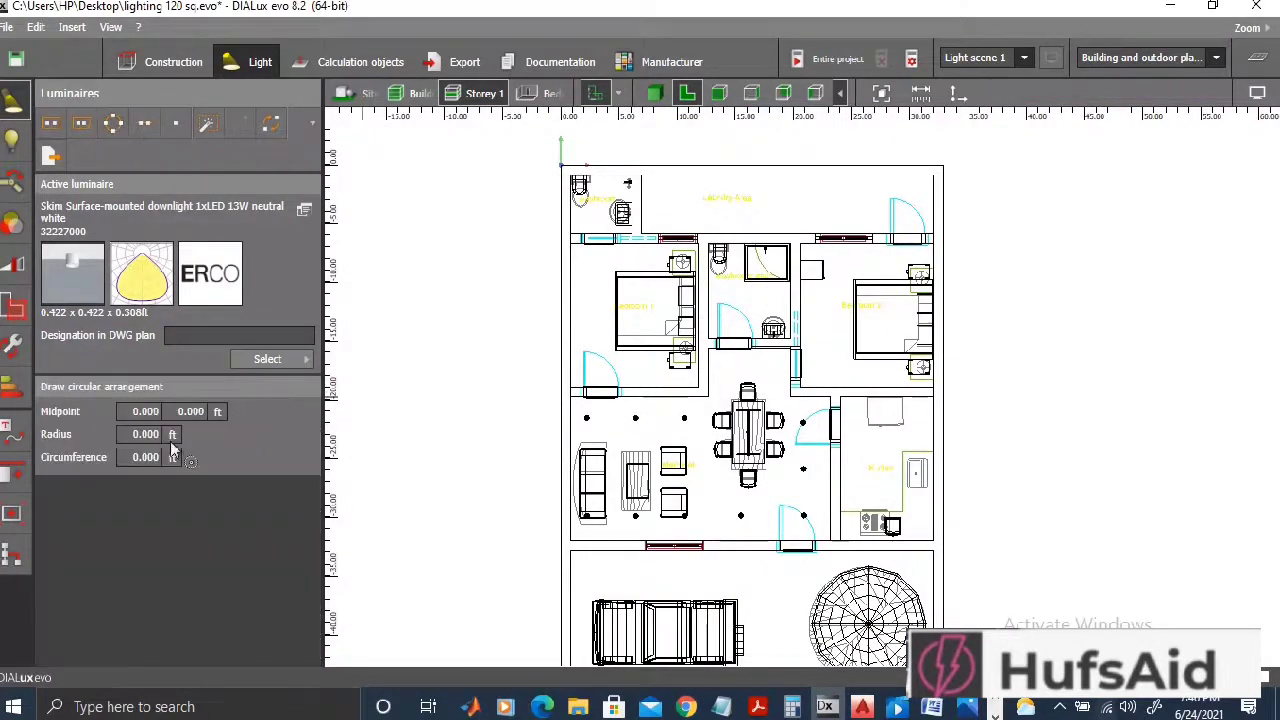
click(631, 310)
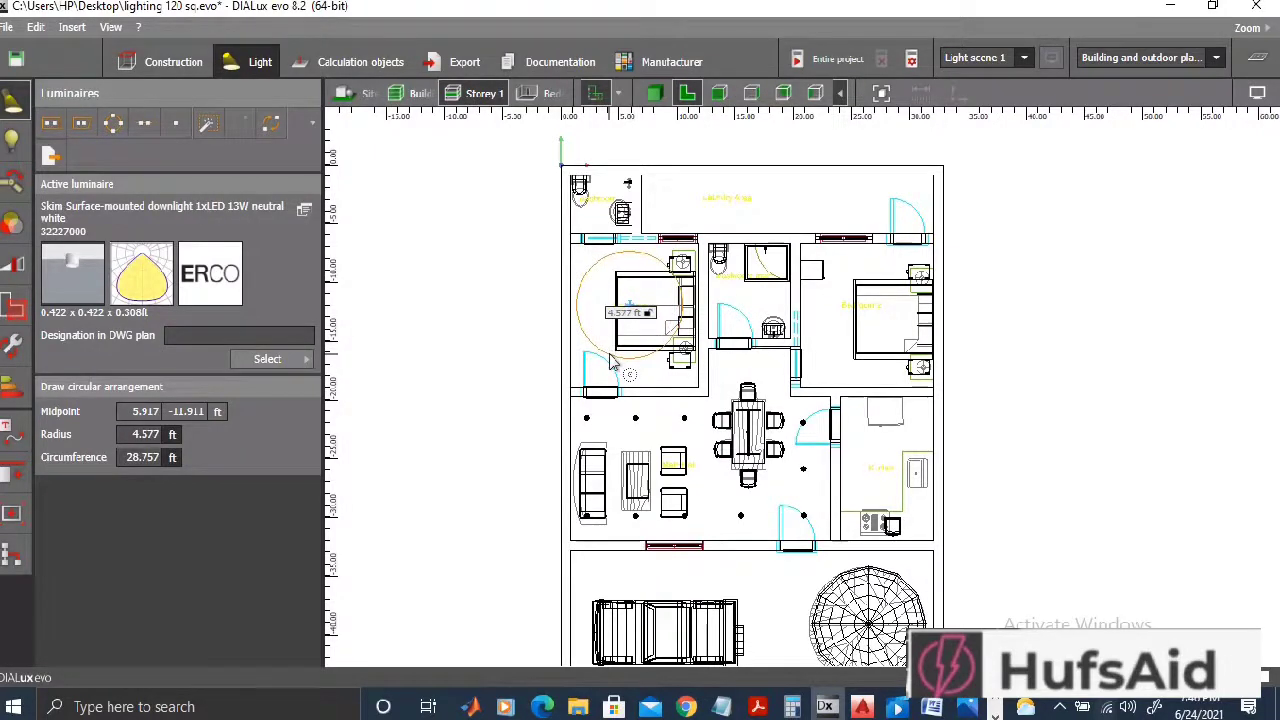
key(Escape)
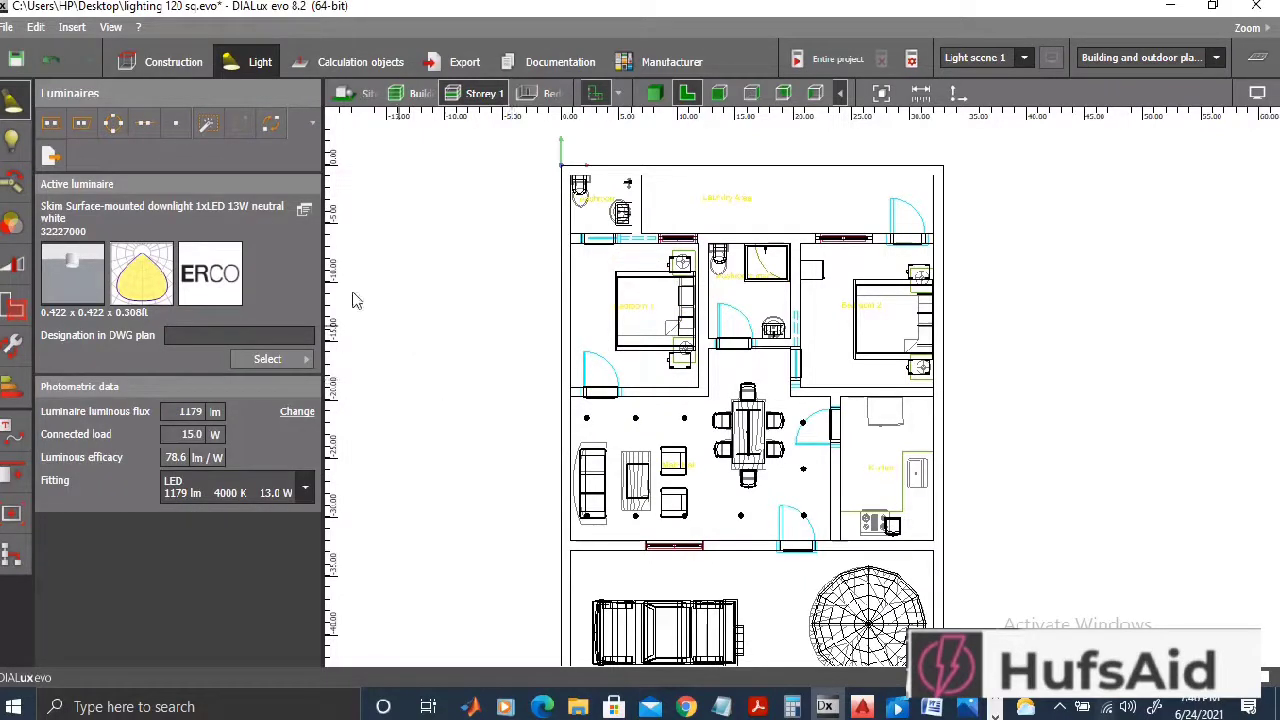
Step: Draw circular arrangements of Skim downlights in both bedrooms, about 4.6 ft radius in Bedroom 1 and about 4.7 ft in Bedroom 2
click(113, 122)
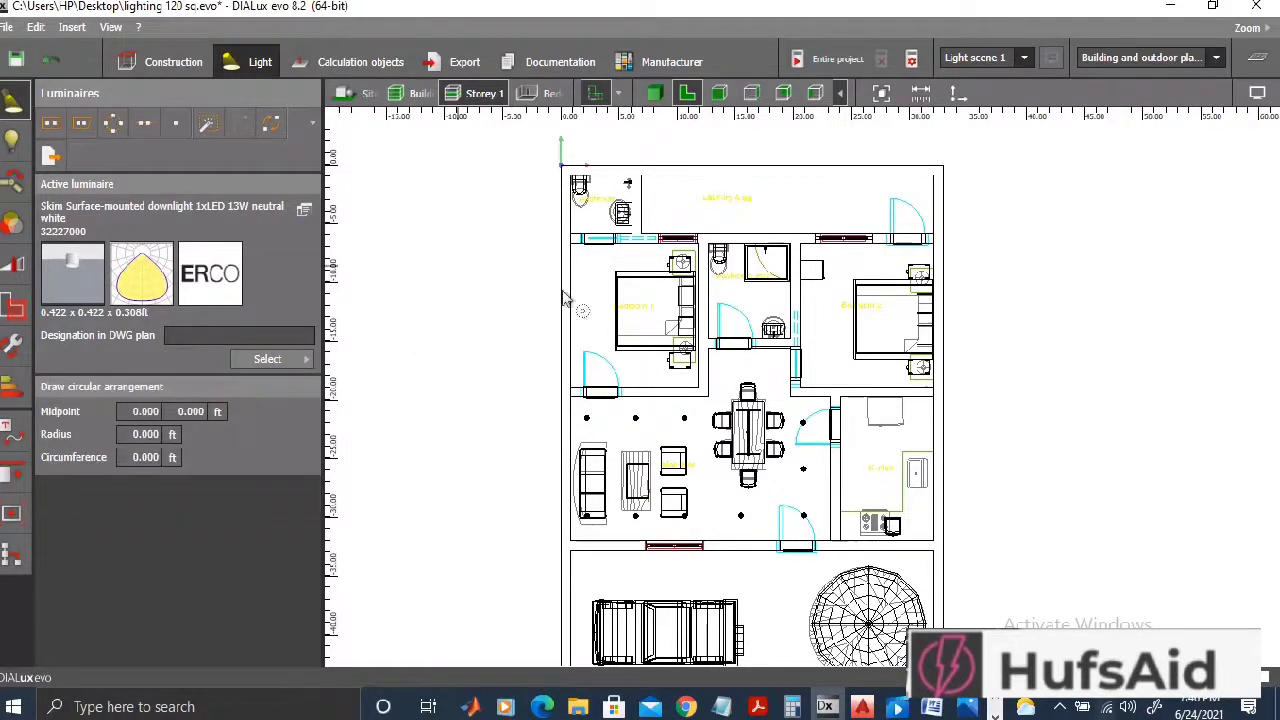
click(640, 318)
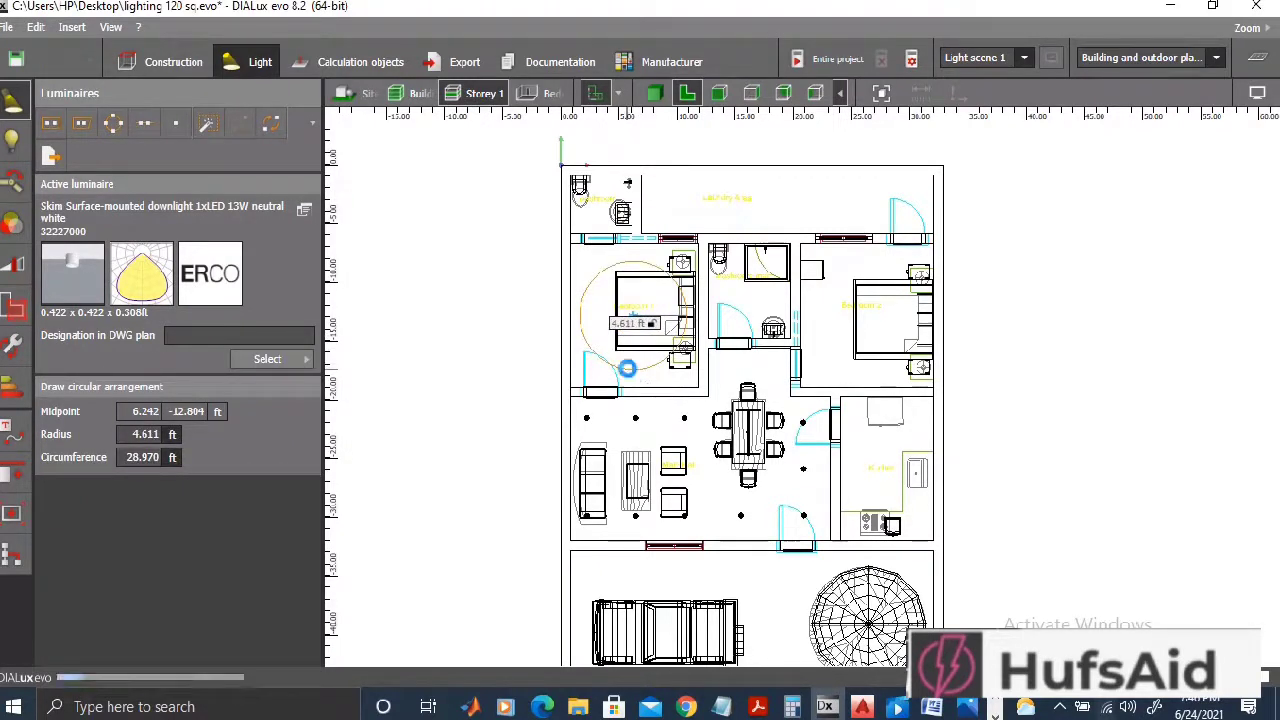
click(630, 378)
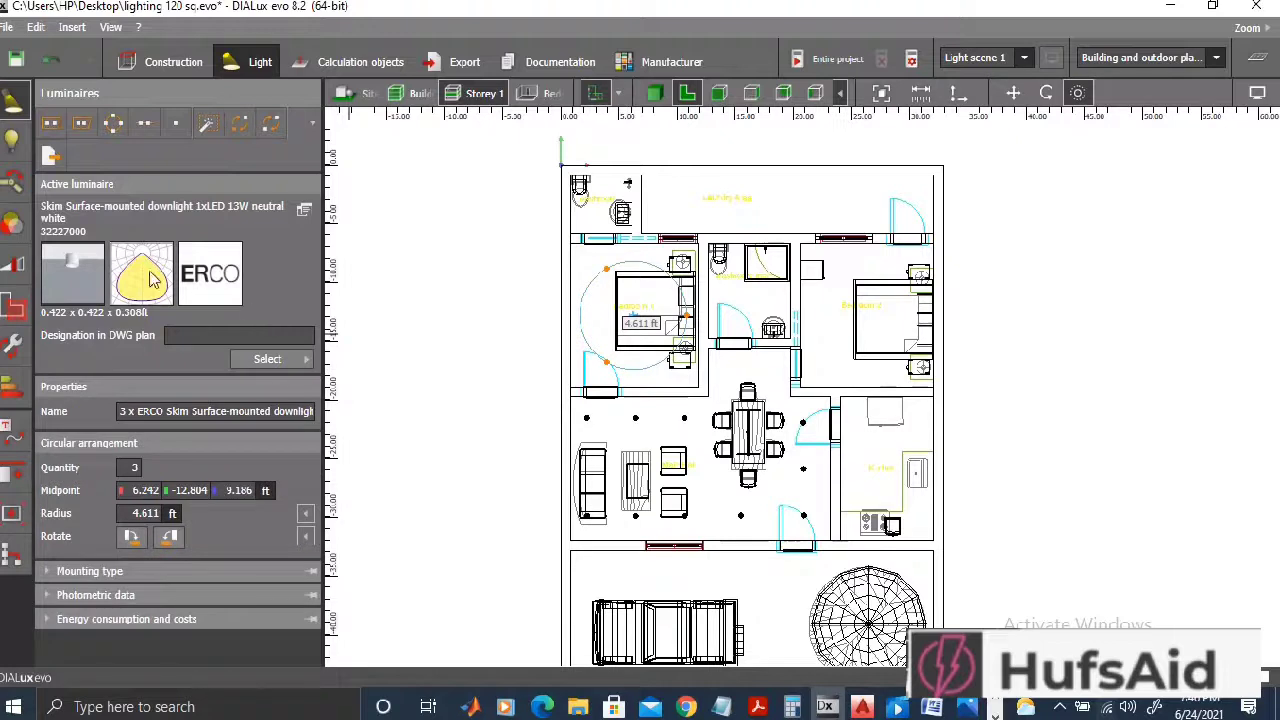
click(113, 123)
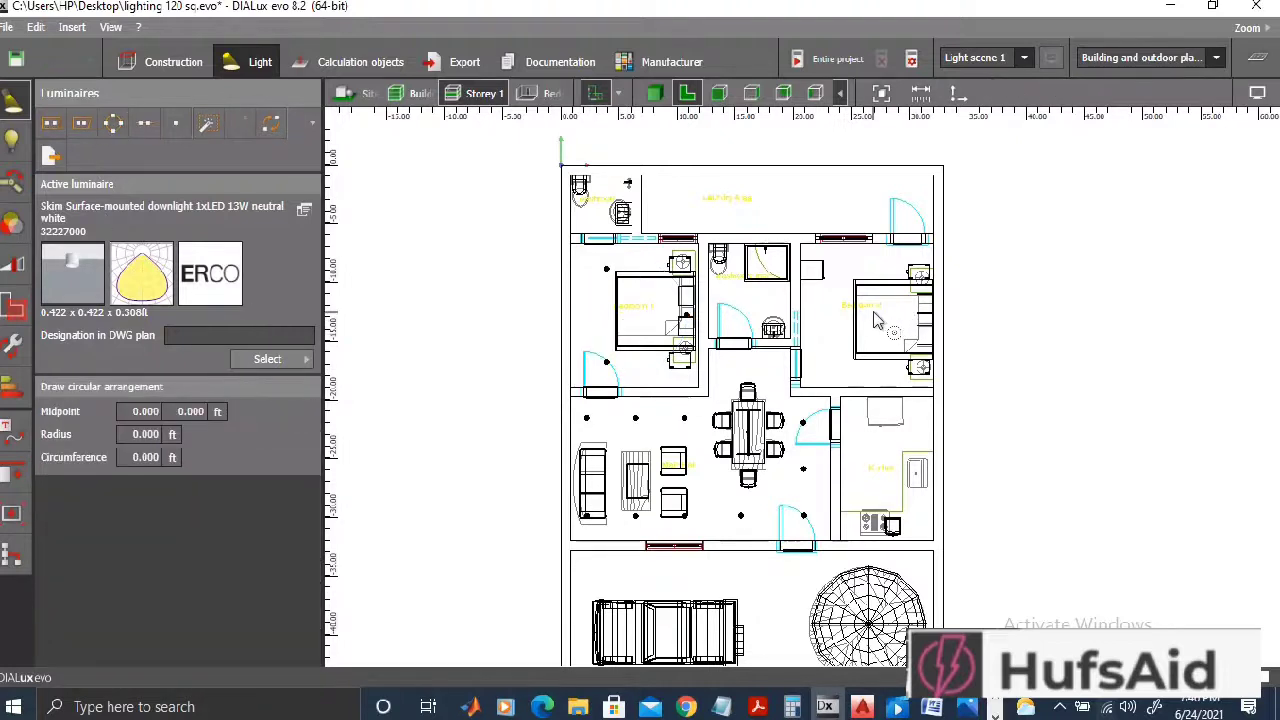
click(875, 320)
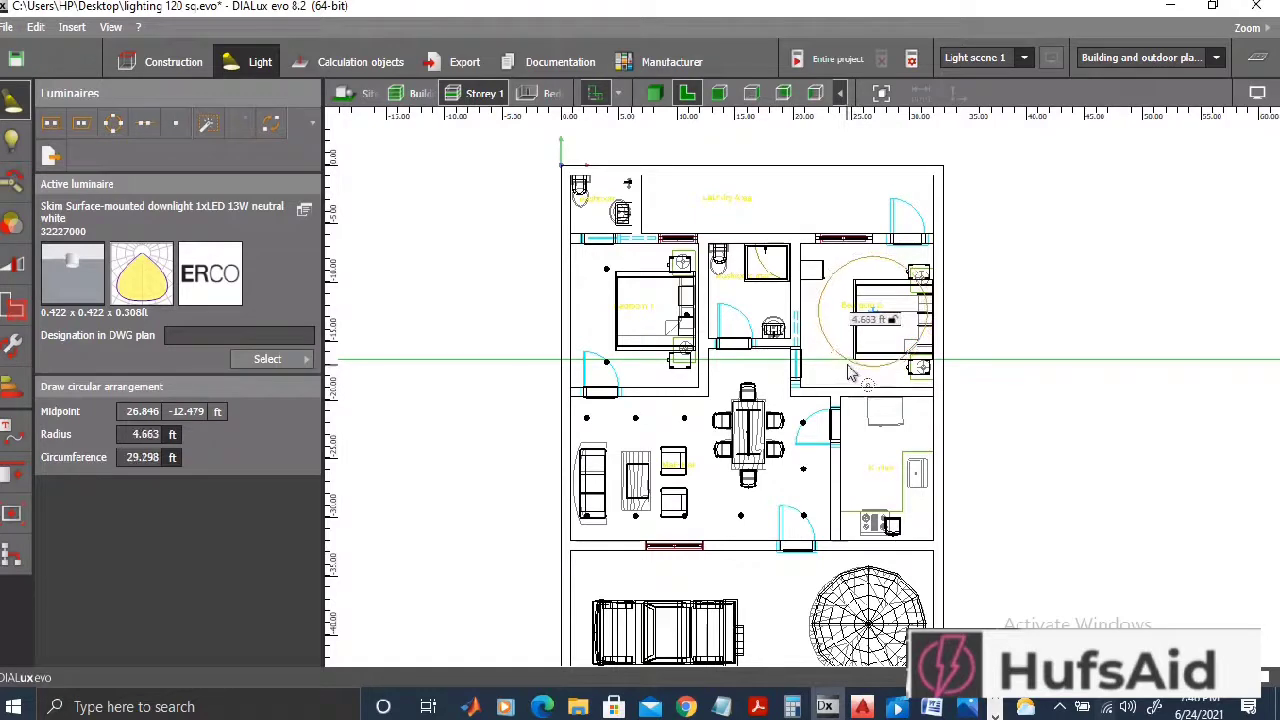
click(848, 372)
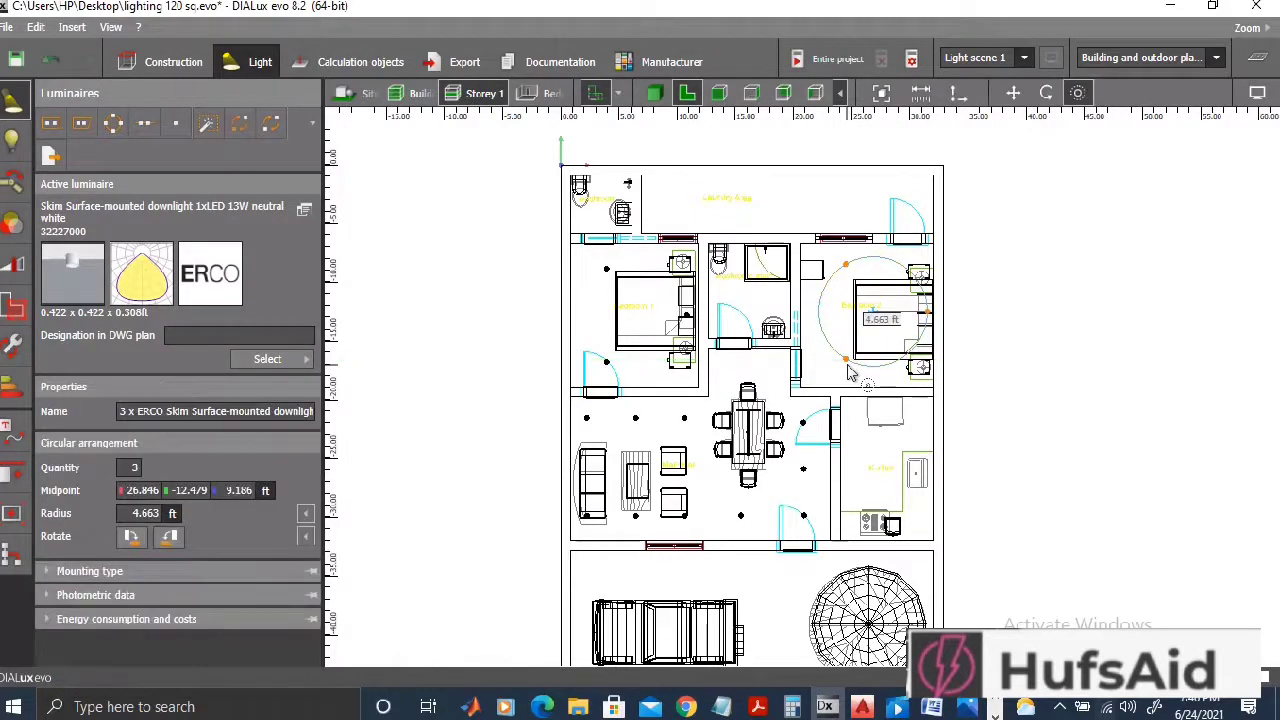
Step: Set the quantity of both bedrooms' circular downlight arrangements to 4
click(607, 368)
click(128, 467)
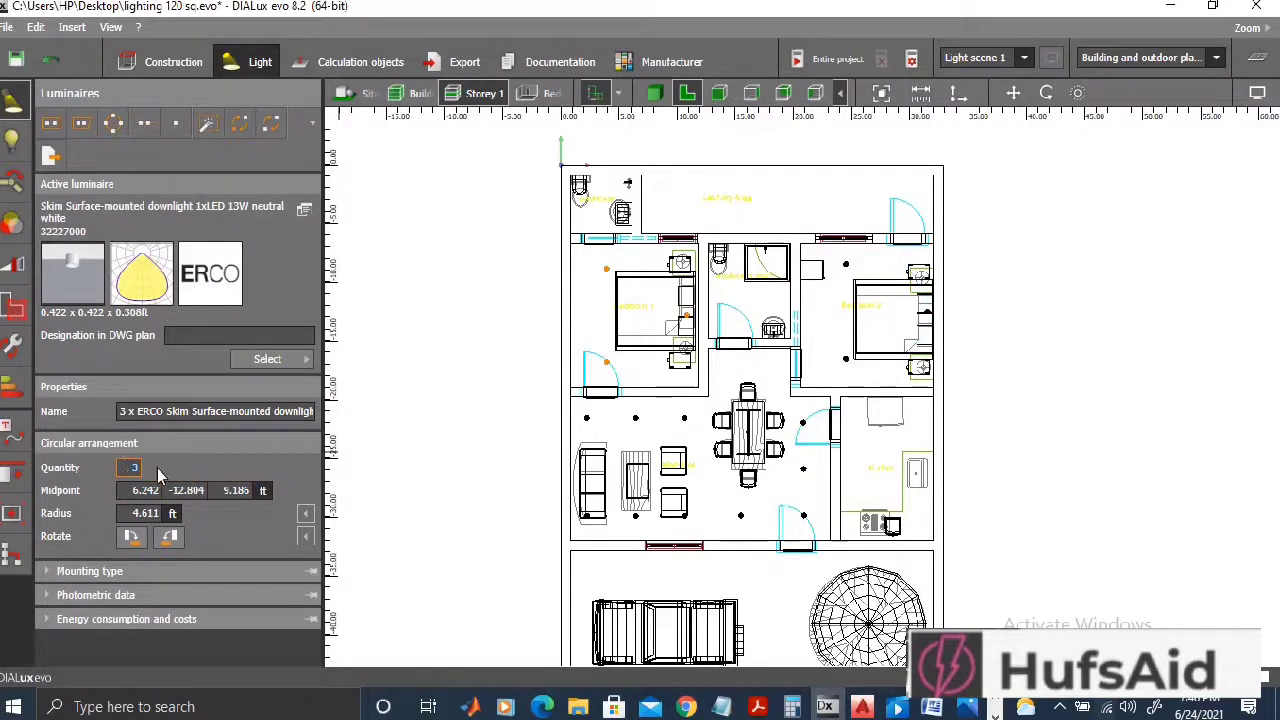
key(Return)
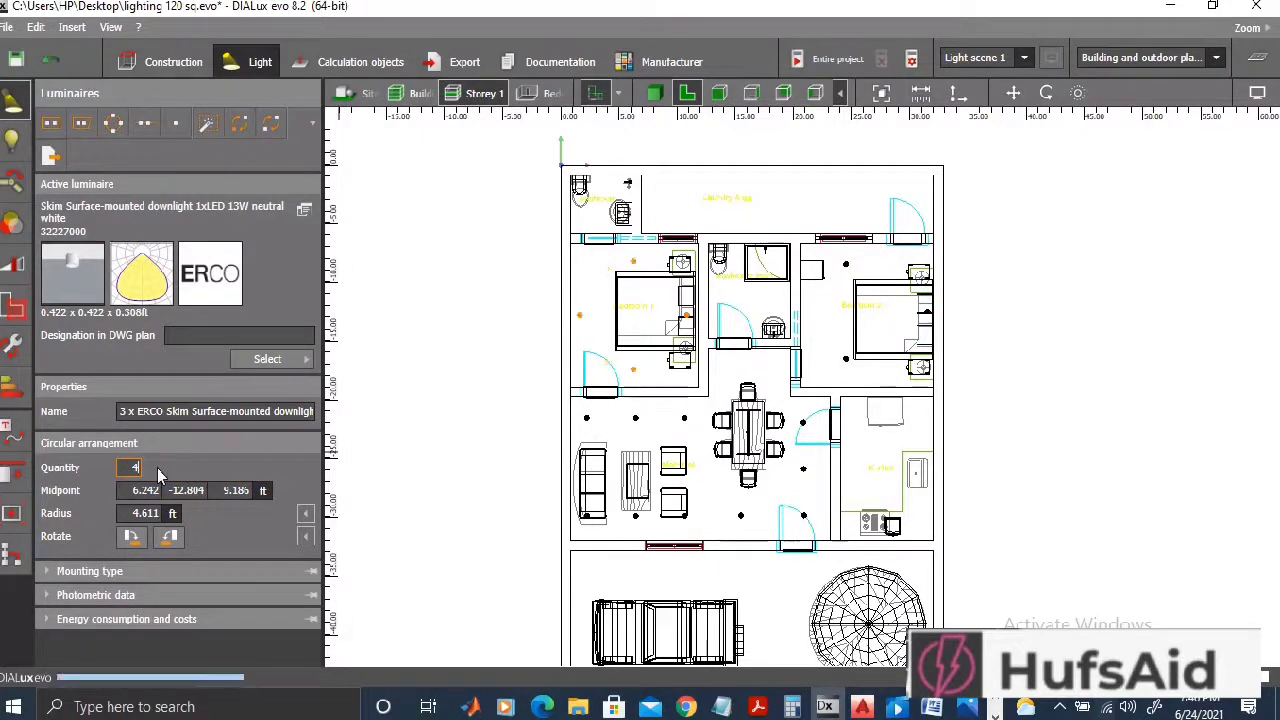
click(846, 360)
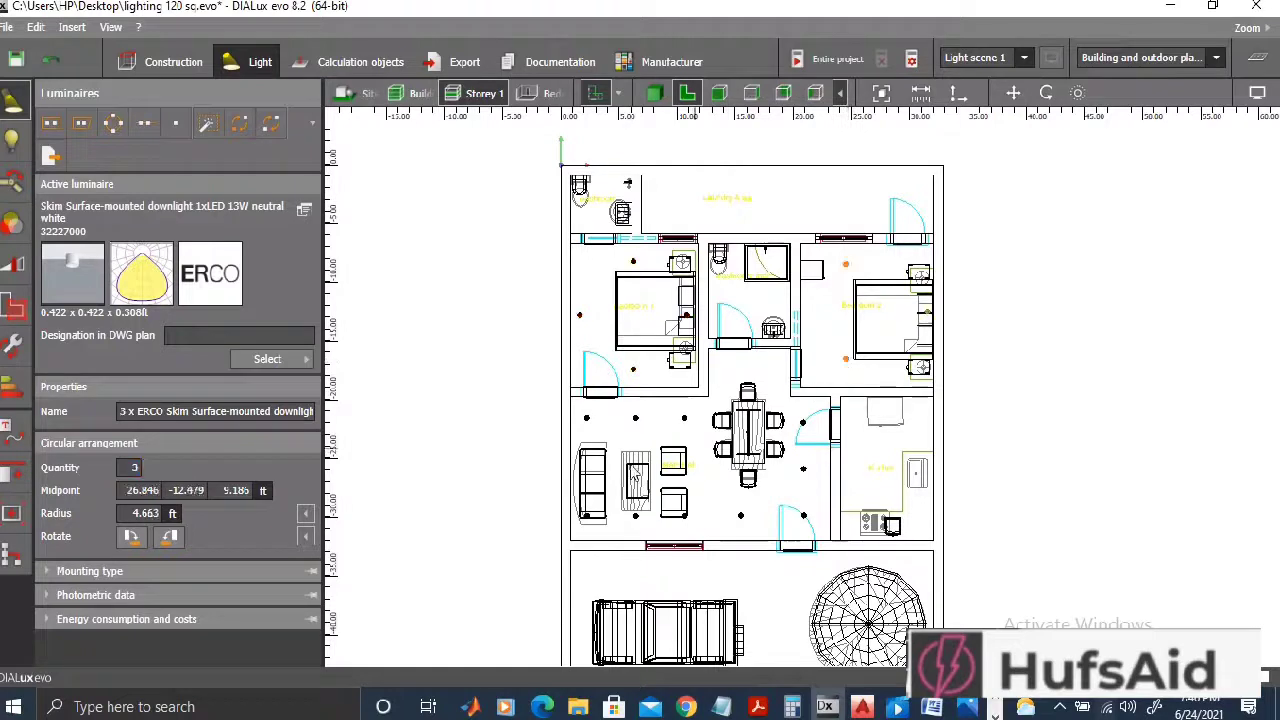
click(136, 467)
text(3)
key(Return)
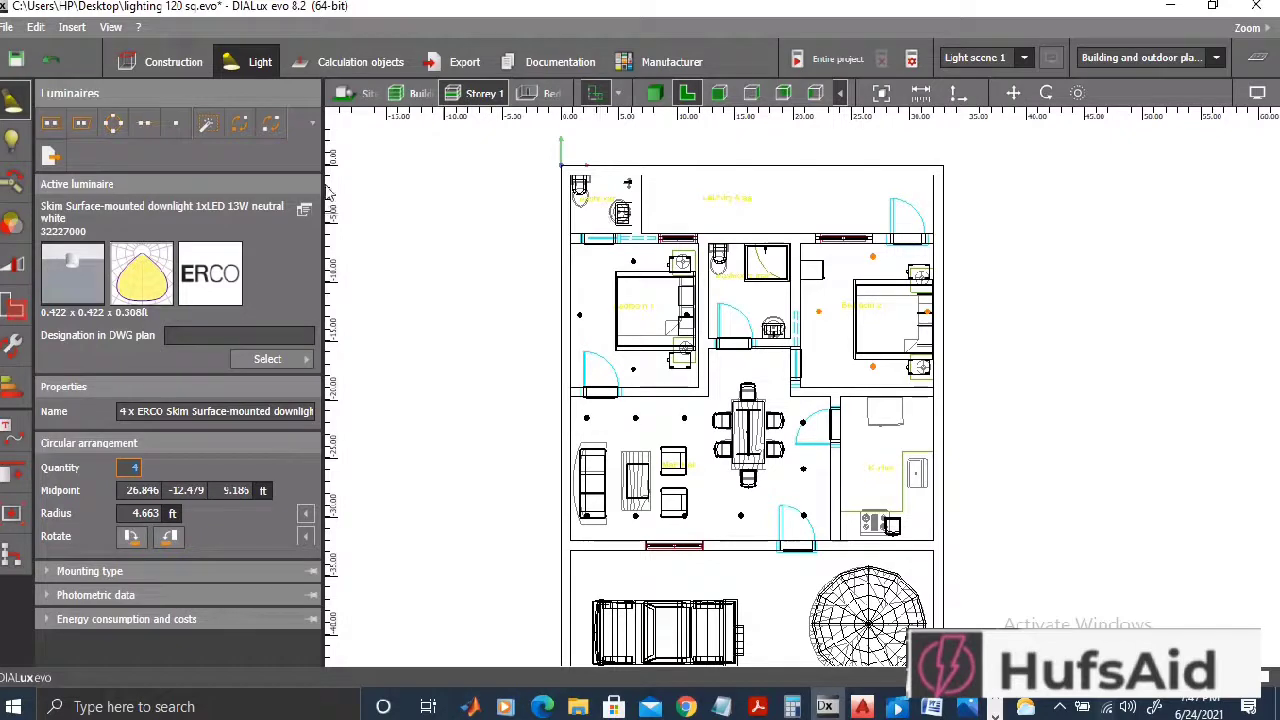
Step: Place an individual Skim downlight in the small washroom beside the laundry area and save the project
click(172, 128)
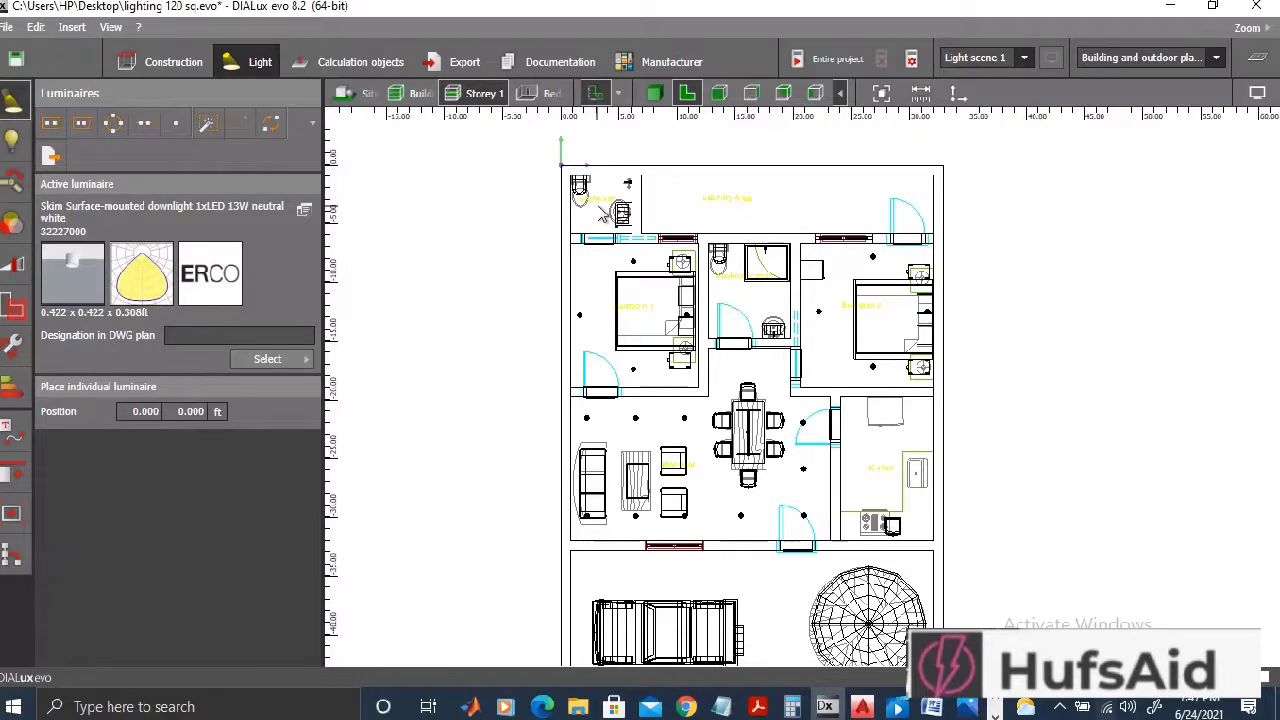
key(ctrl+s)
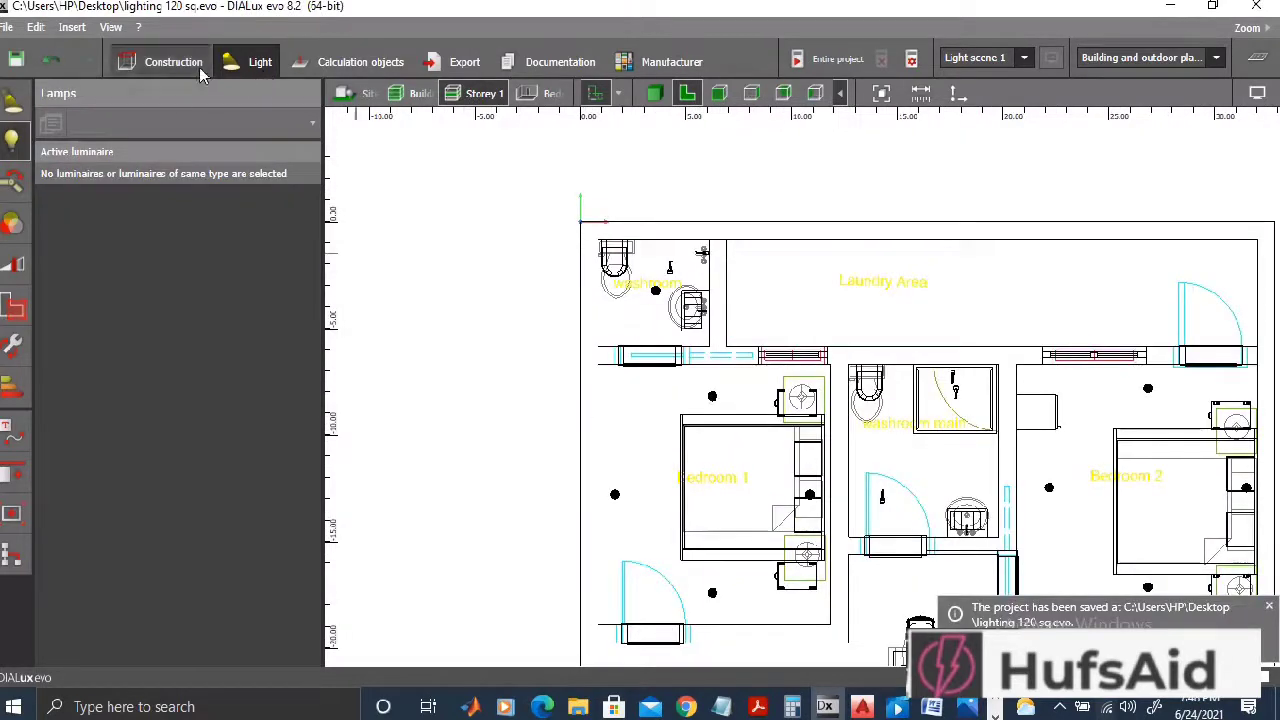
click(165, 63)
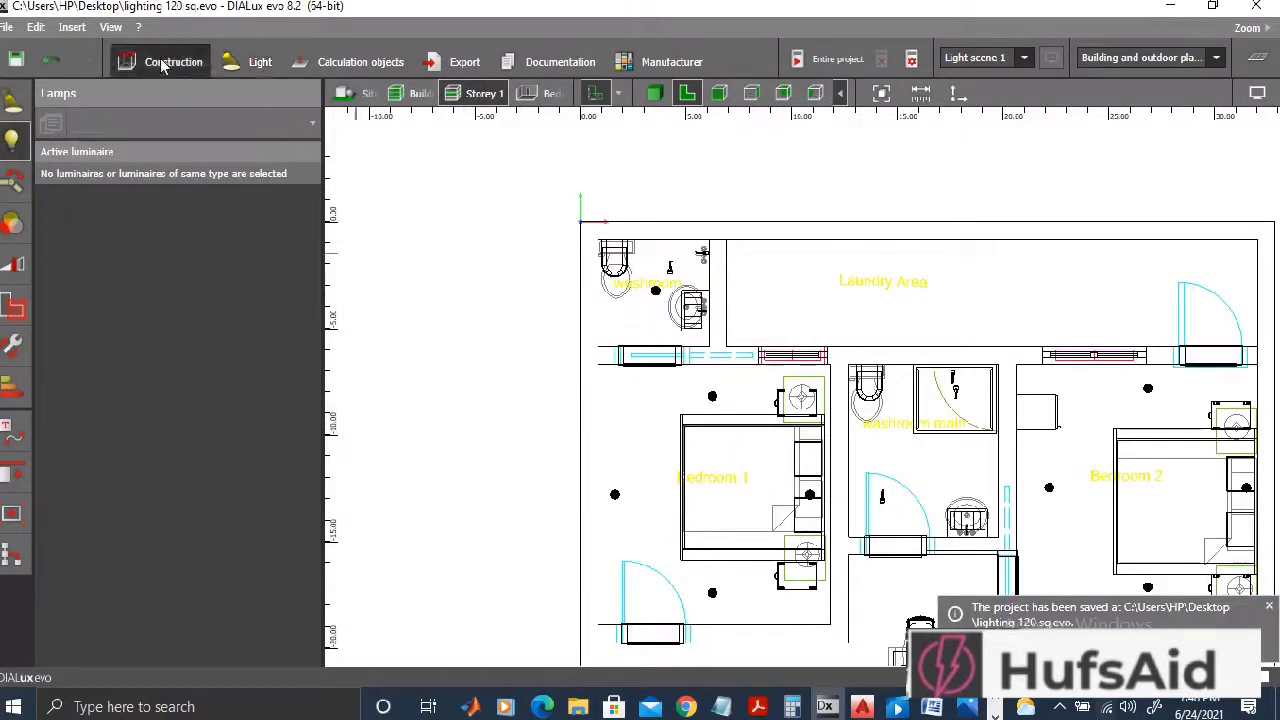
click(238, 78)
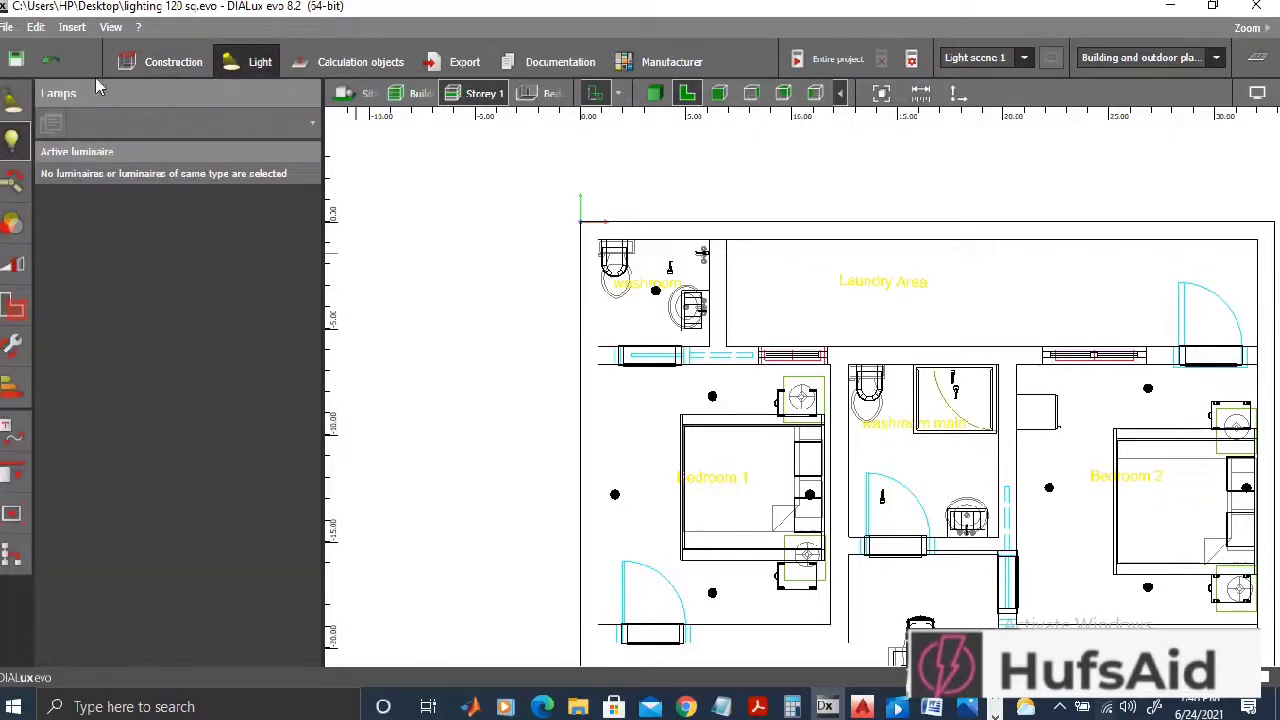
Step: Place an individual Skim surface-mounted downlight over the shower in the main washroom
click(11, 105)
scroll(815, 290, up, 2)
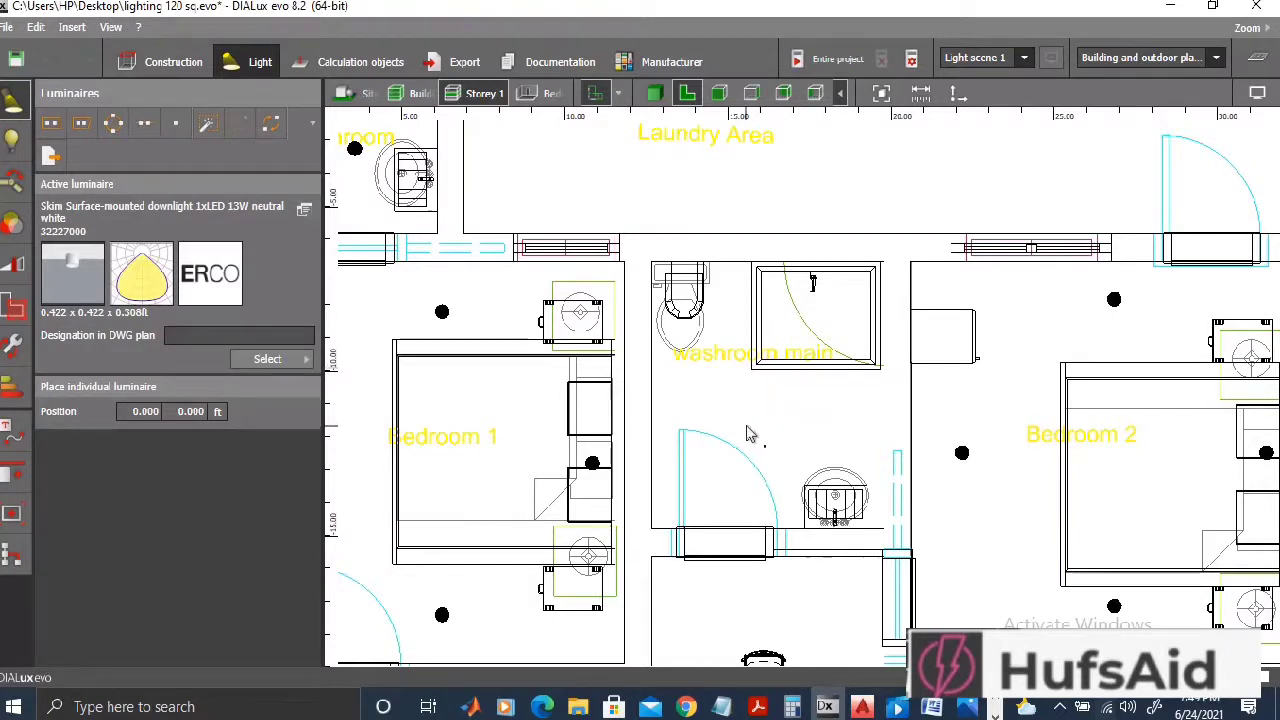
click(270, 359)
click(272, 361)
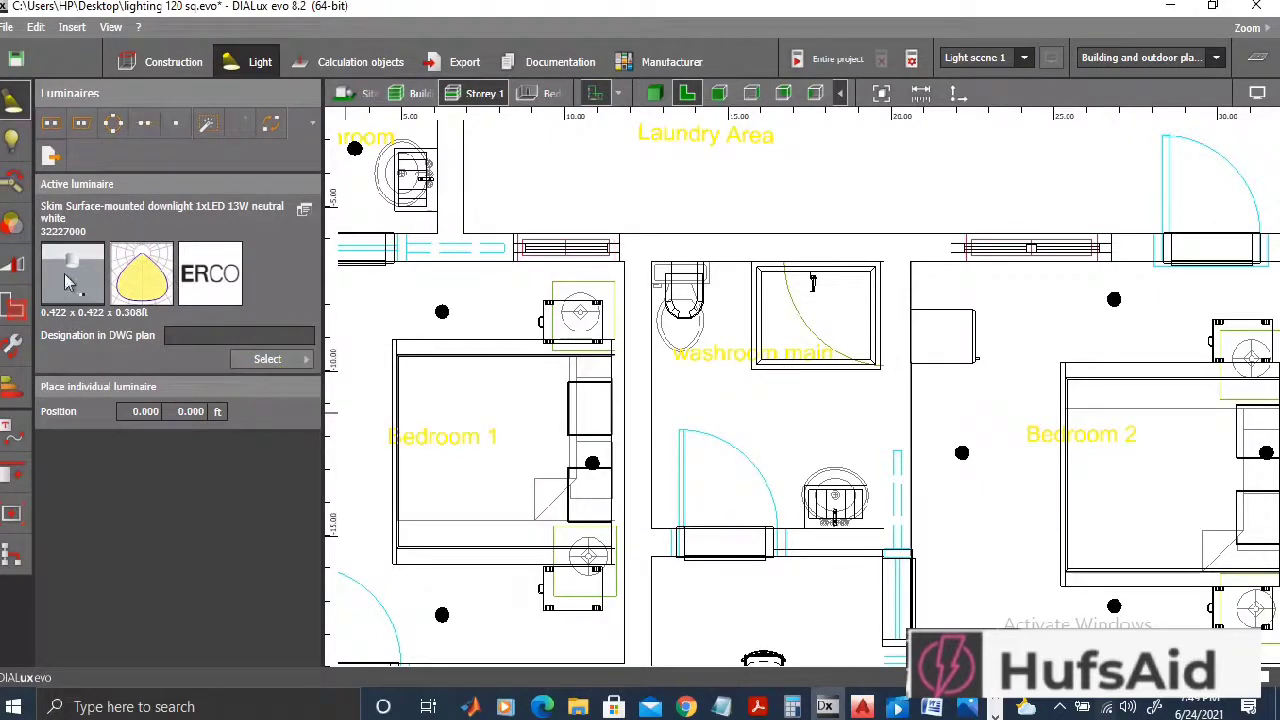
click(804, 298)
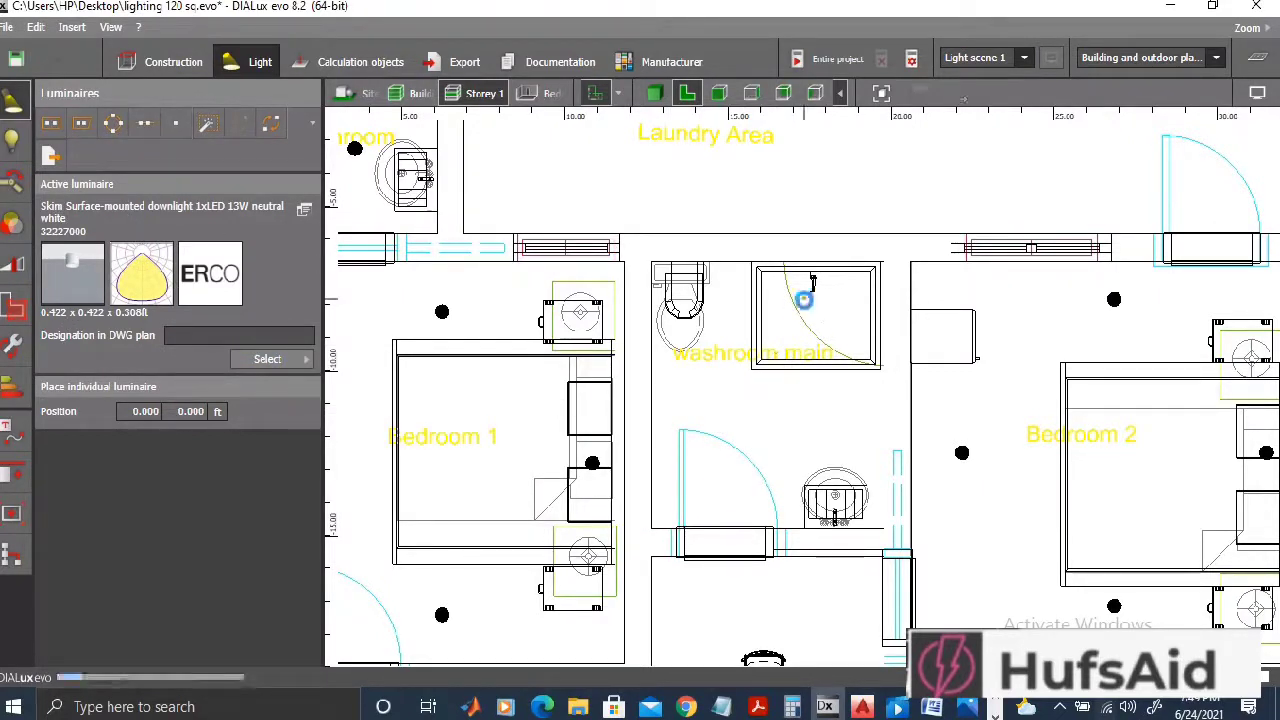
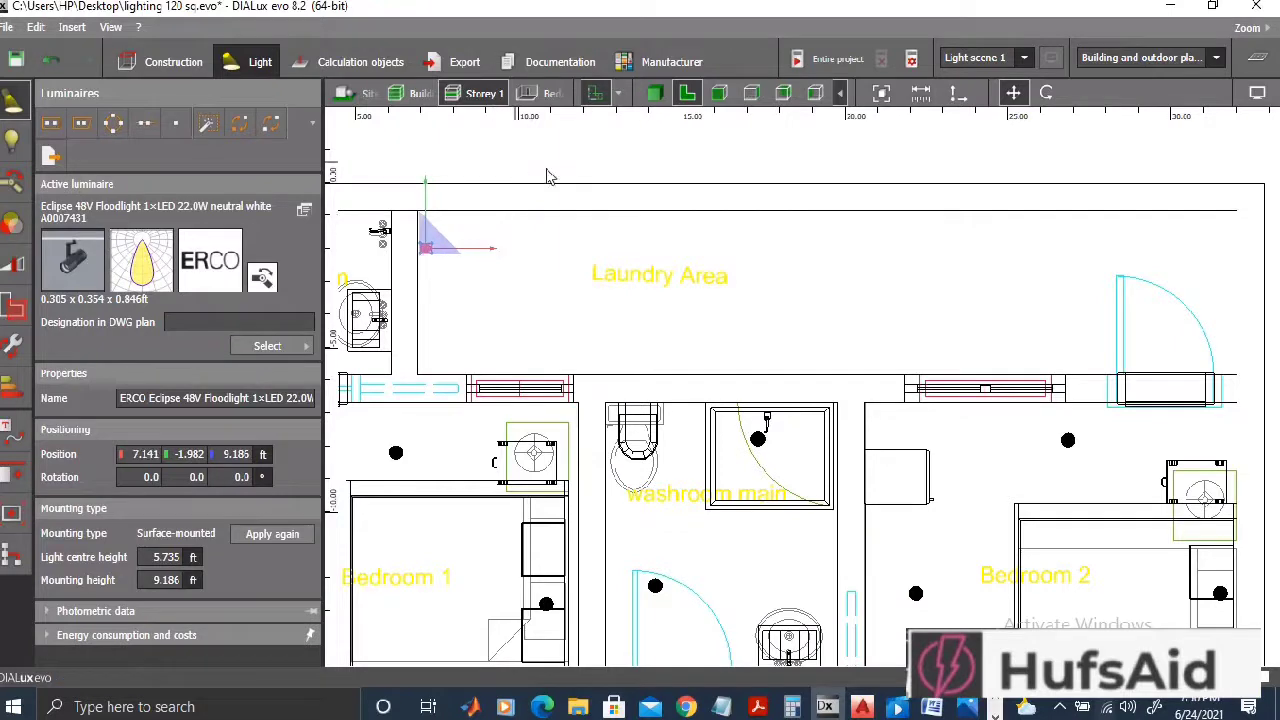
Step: Show the Laundry area on its own in 3D and bring its Eclipse 48V floodlight into close view
right_drag(810, 568, 745, 280)
click(614, 97)
click(544, 110)
click(604, 98)
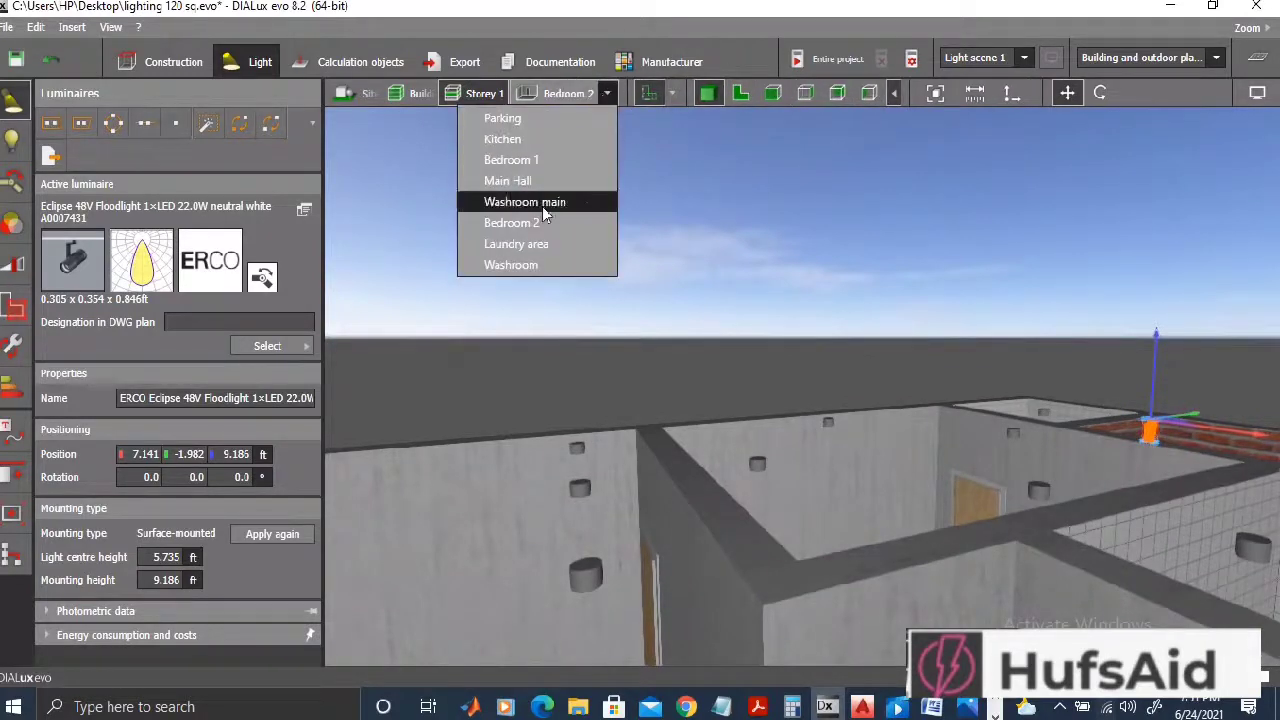
click(530, 244)
right_drag(754, 534, 548, 309)
scroll(539, 290, up, 3)
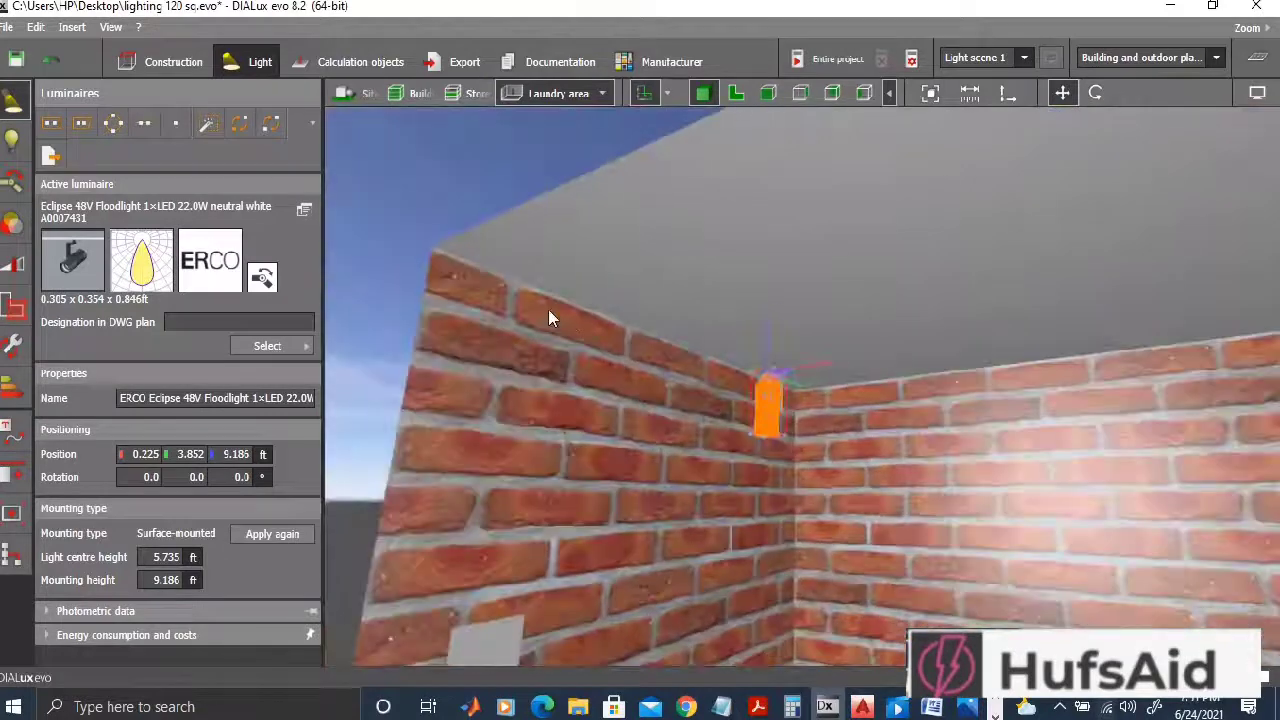
Step: Nudge the Eclipse 48V floodlight along the laundry area's length to an X position of about -0.1 ft at the end wall
key(Left)
key(Left)
key(Left)
key(Left)
key(Left)
key(Left)
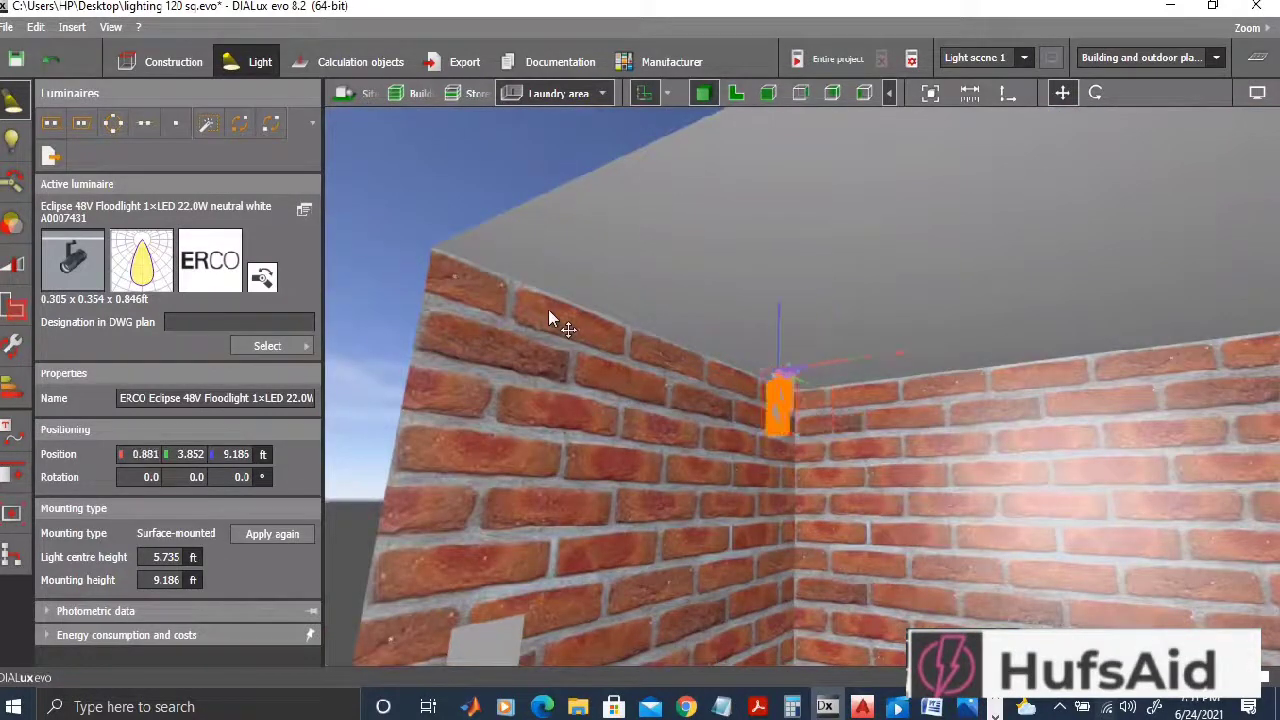
key(Right)
key(Right)
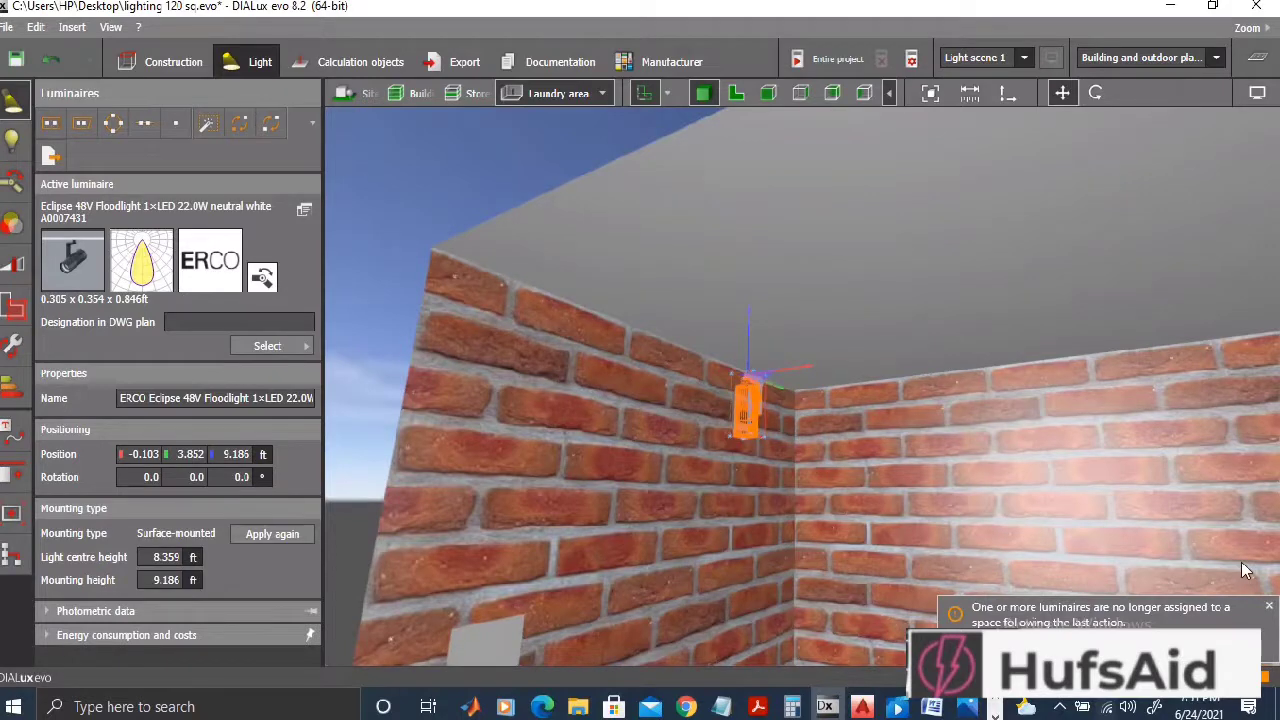
Step: Set the floodlight joint's aiming point at about 23.8, -3.5, 0 ft in the laundry plan and remove it again
click(744, 95)
click(744, 95)
click(744, 95)
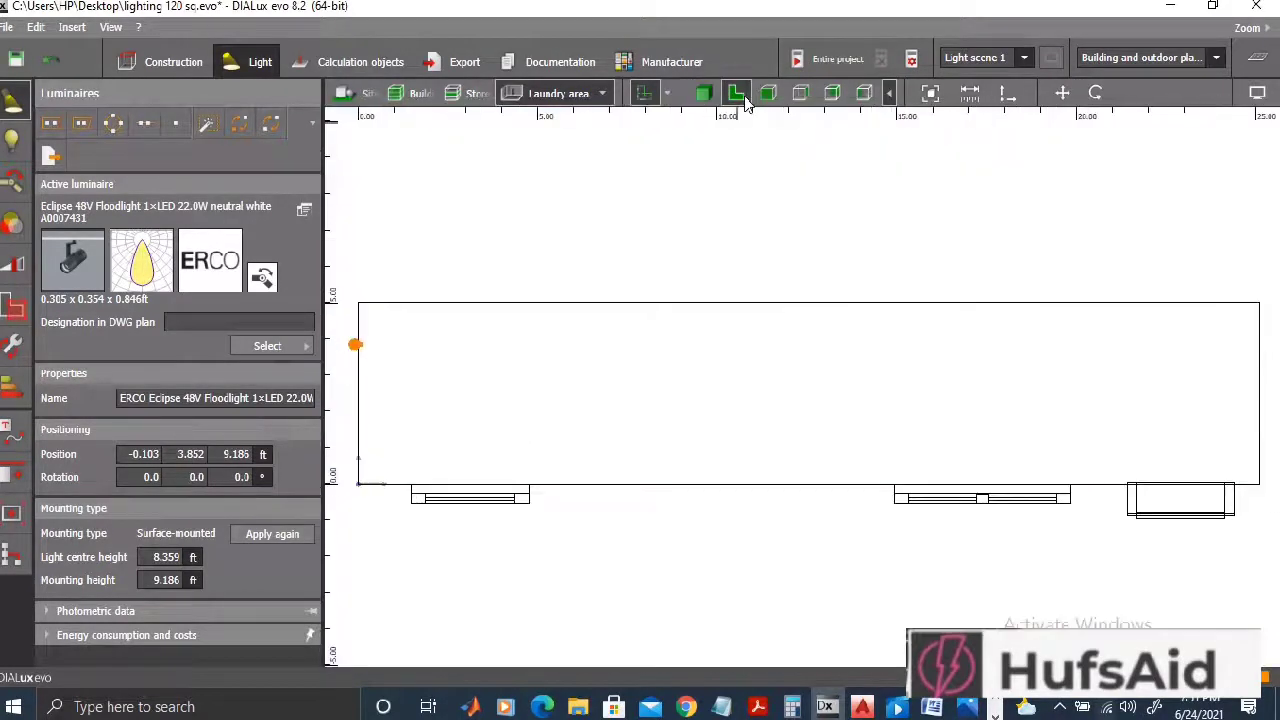
click(360, 363)
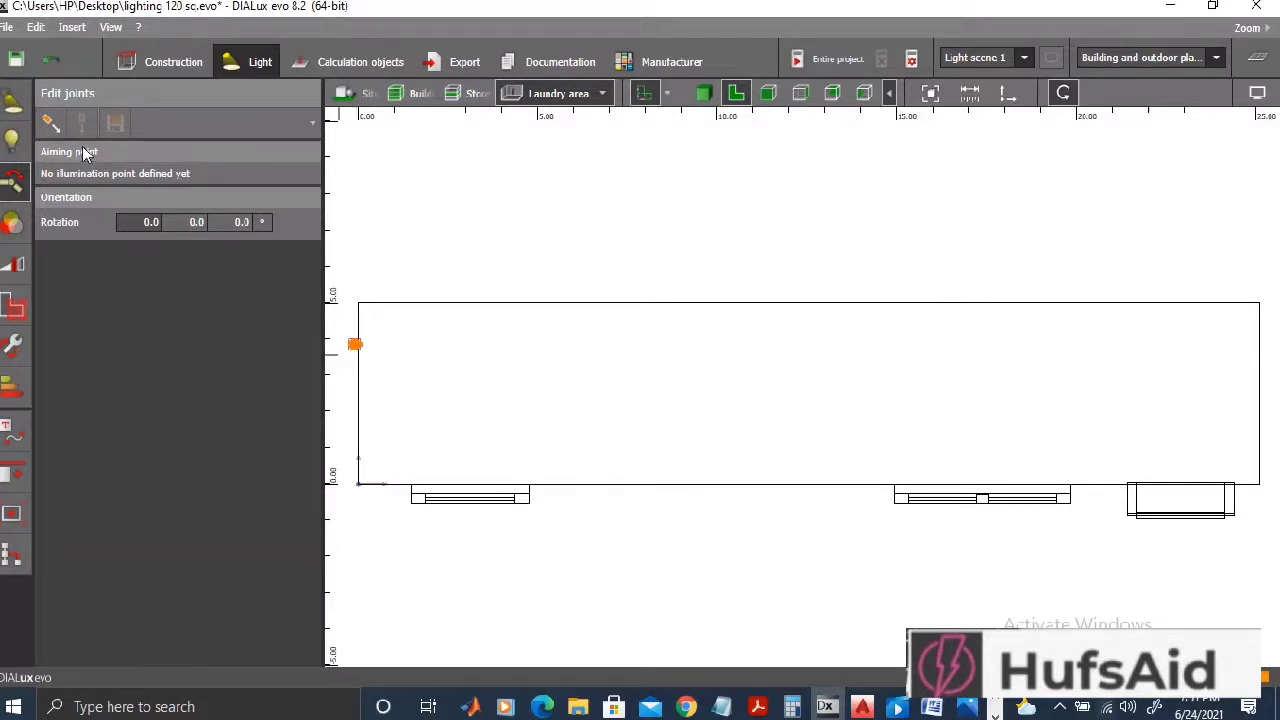
click(50, 122)
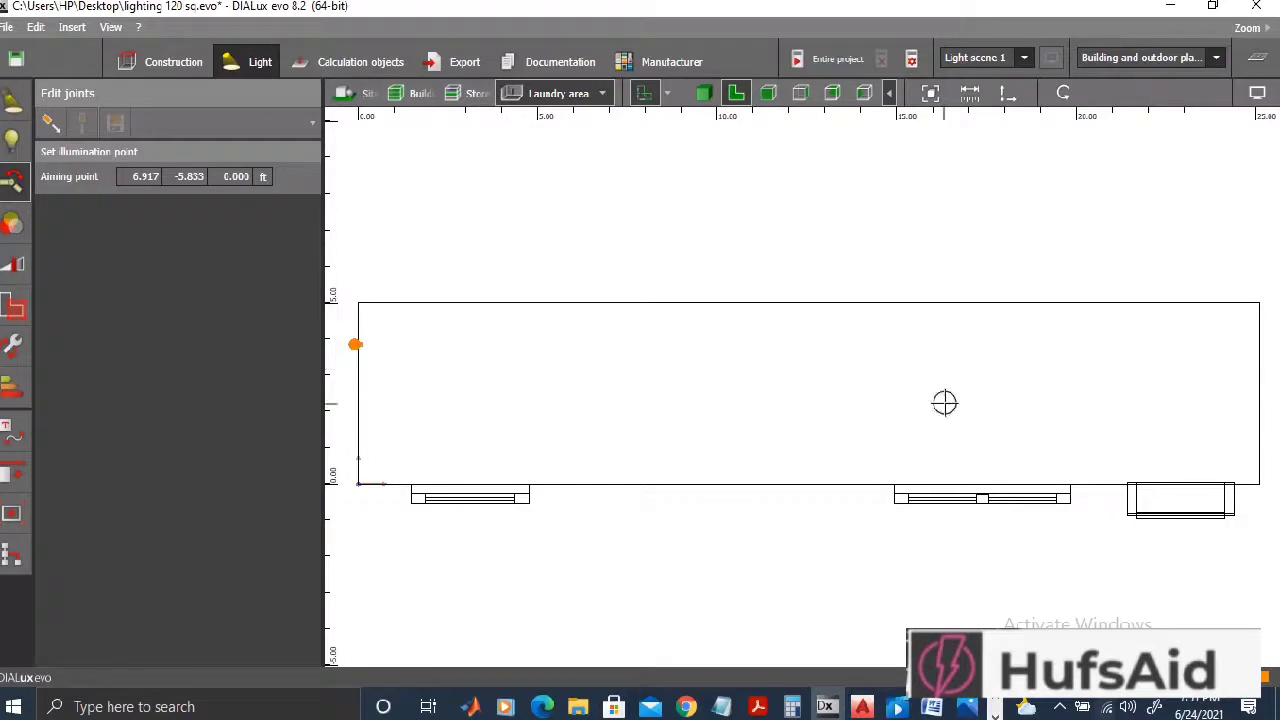
click(961, 401)
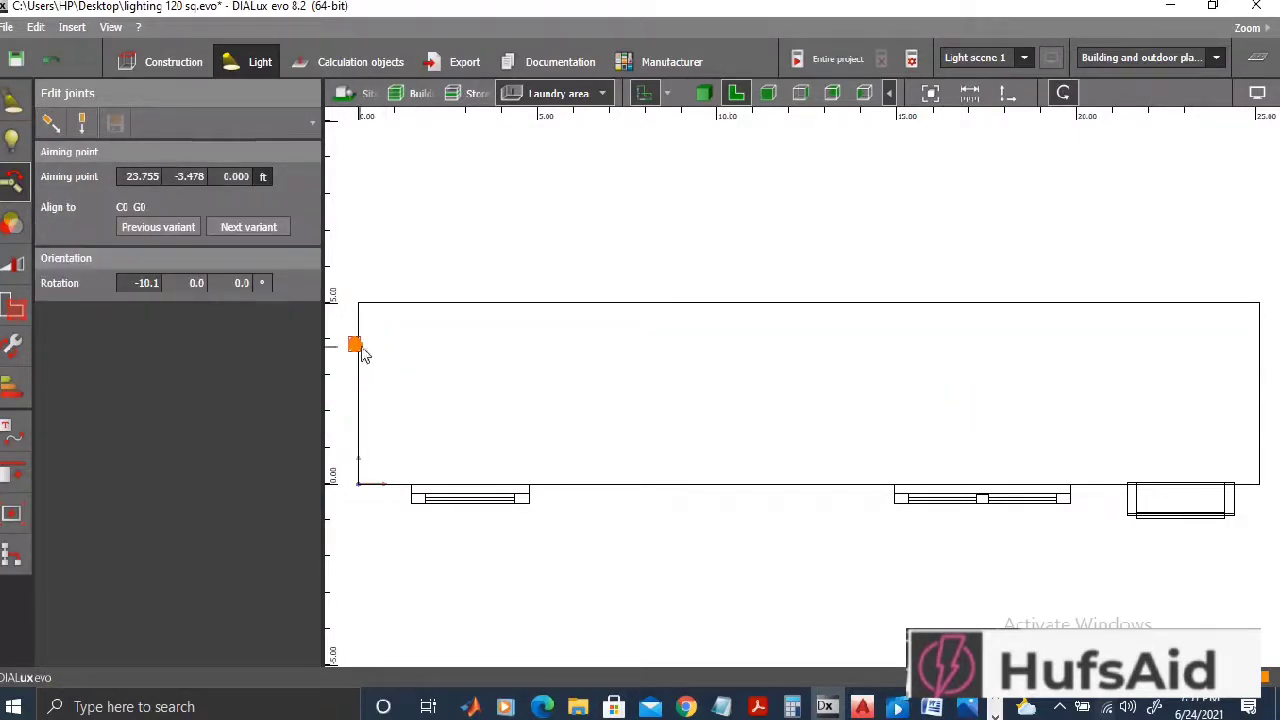
click(72, 133)
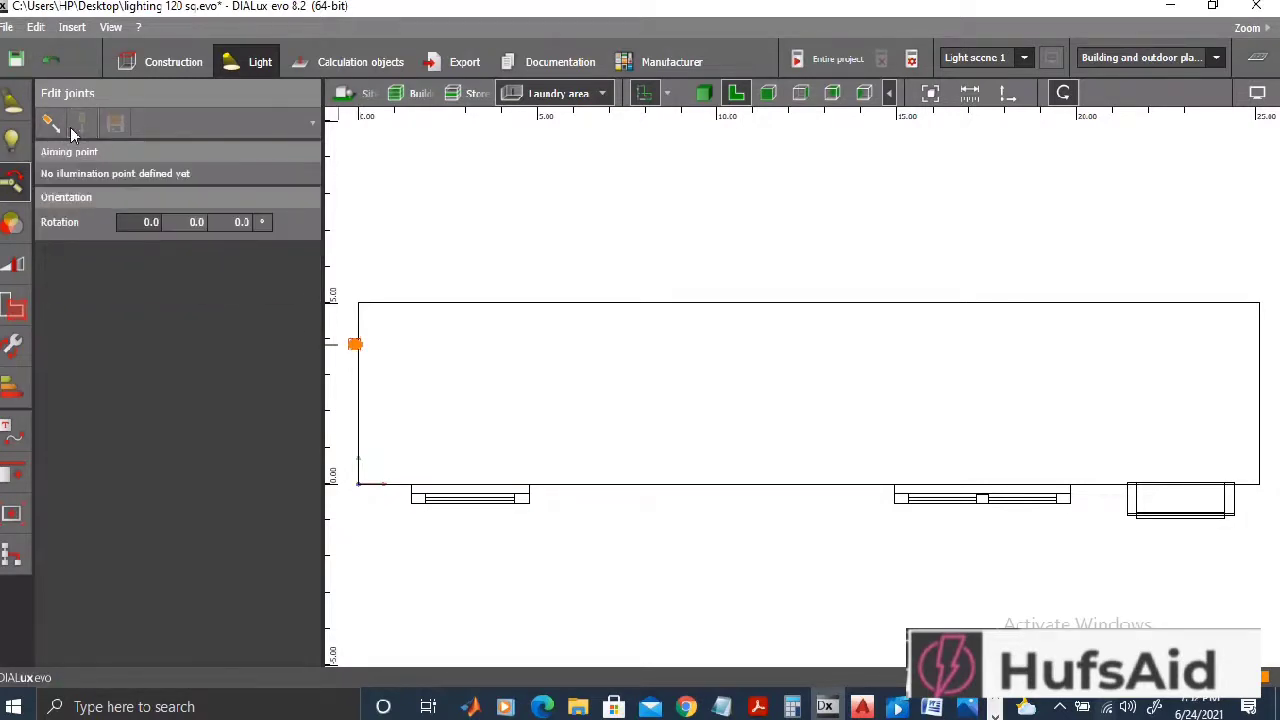
Step: Aim the floodlight's joint at about 31.8, -3.6, 0 ft near the laundry area's far end and align it to C0 G90
click(50, 122)
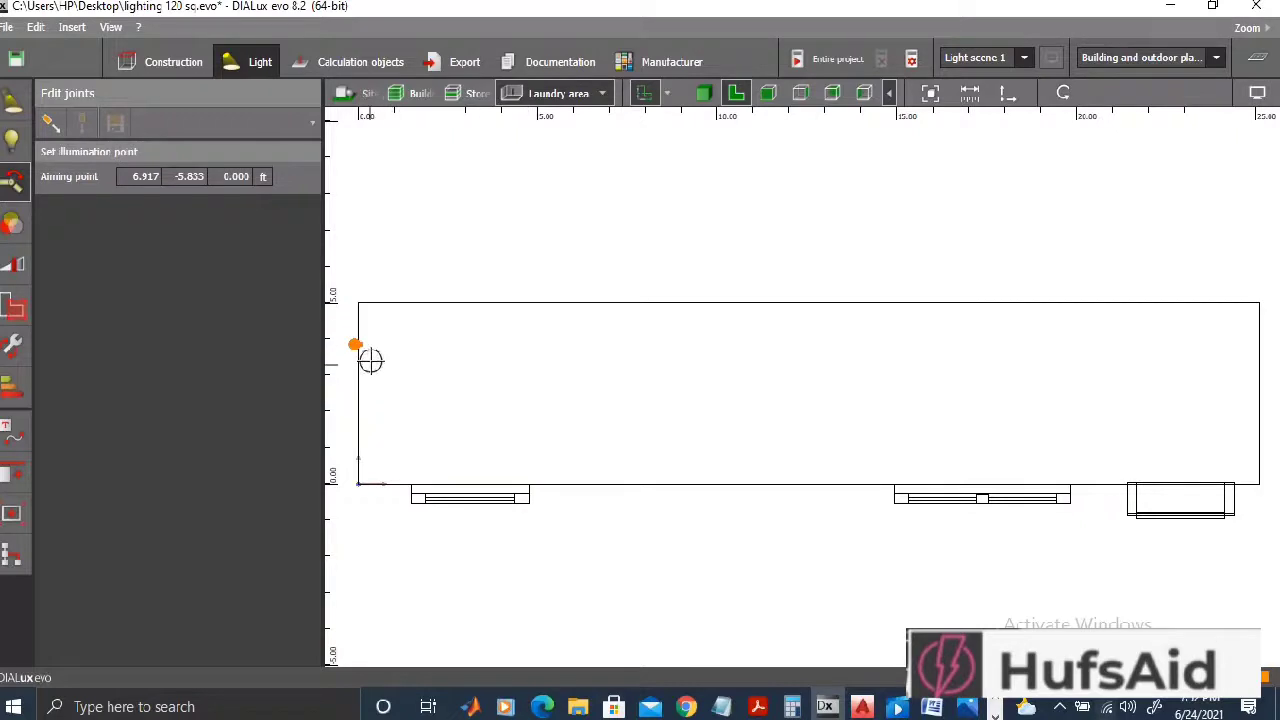
click(354, 342)
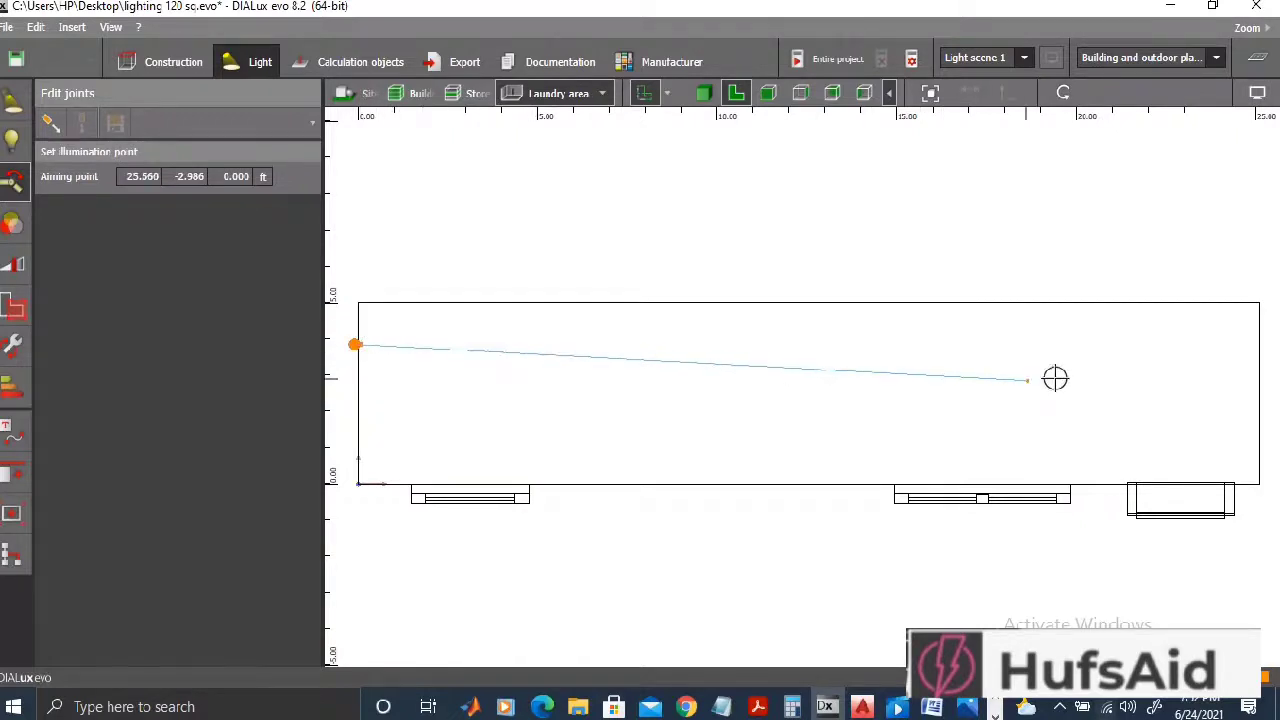
click(1250, 404)
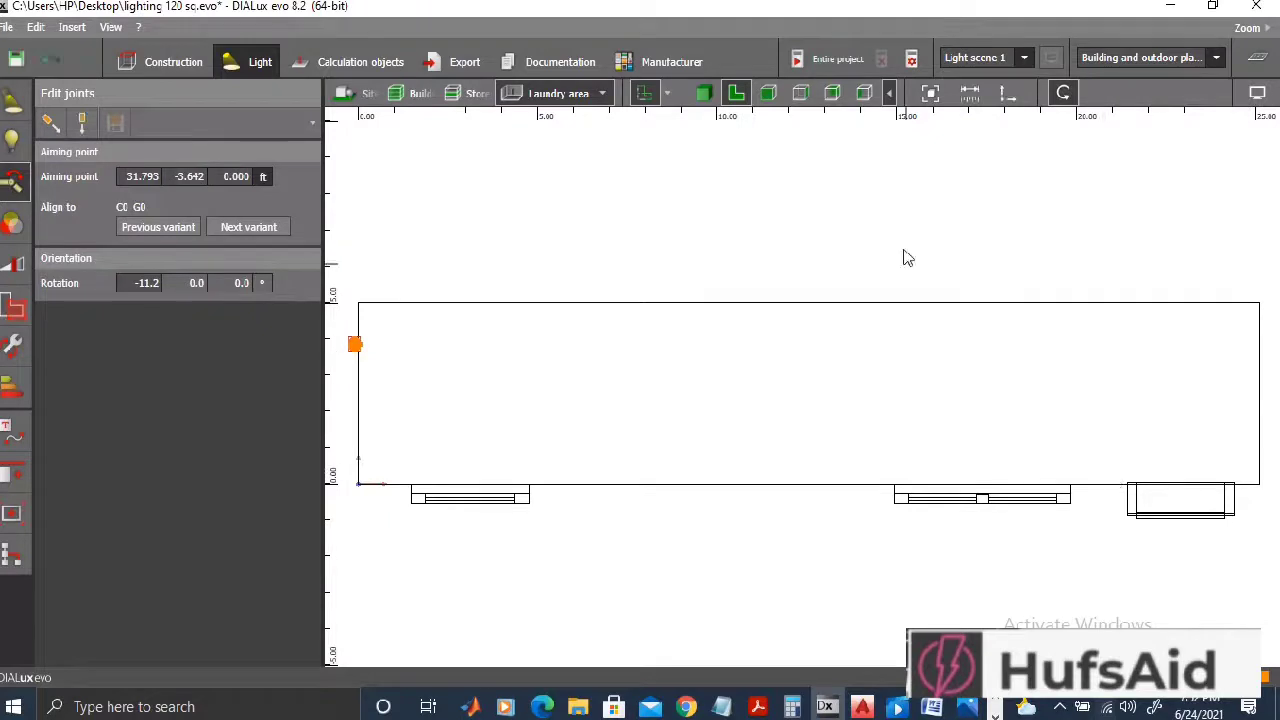
click(703, 93)
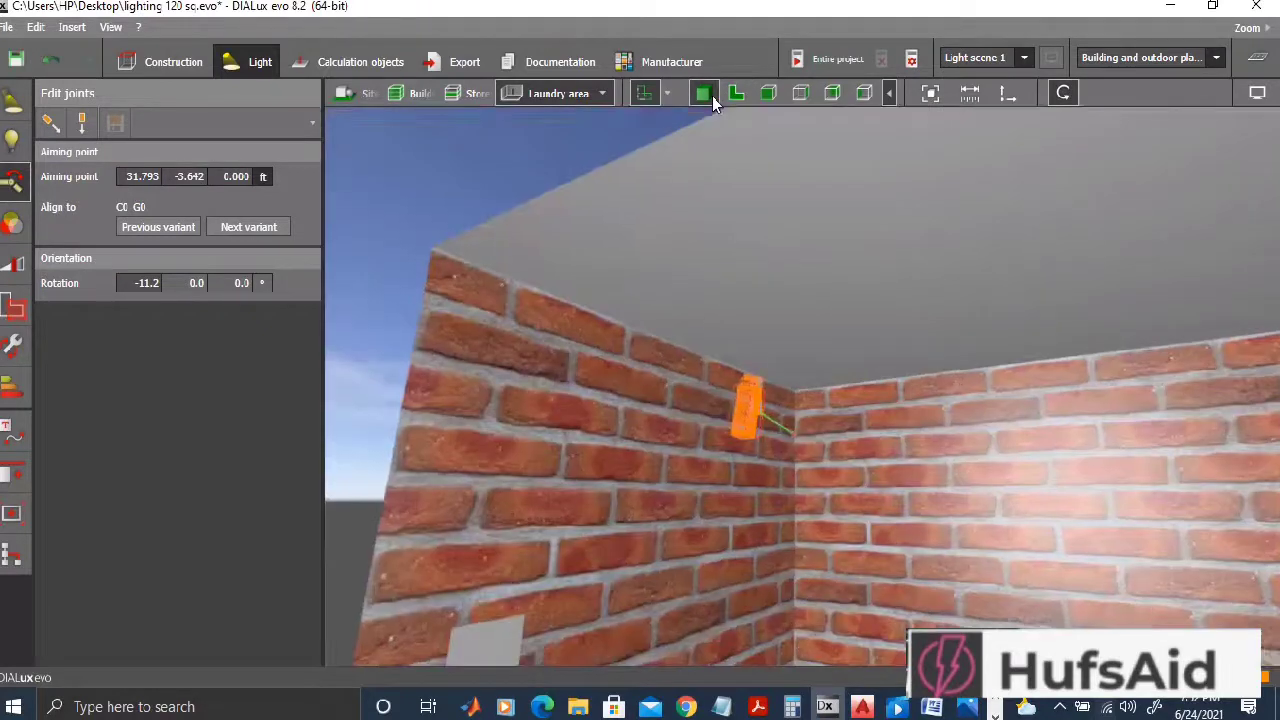
drag(785, 445, 723, 460)
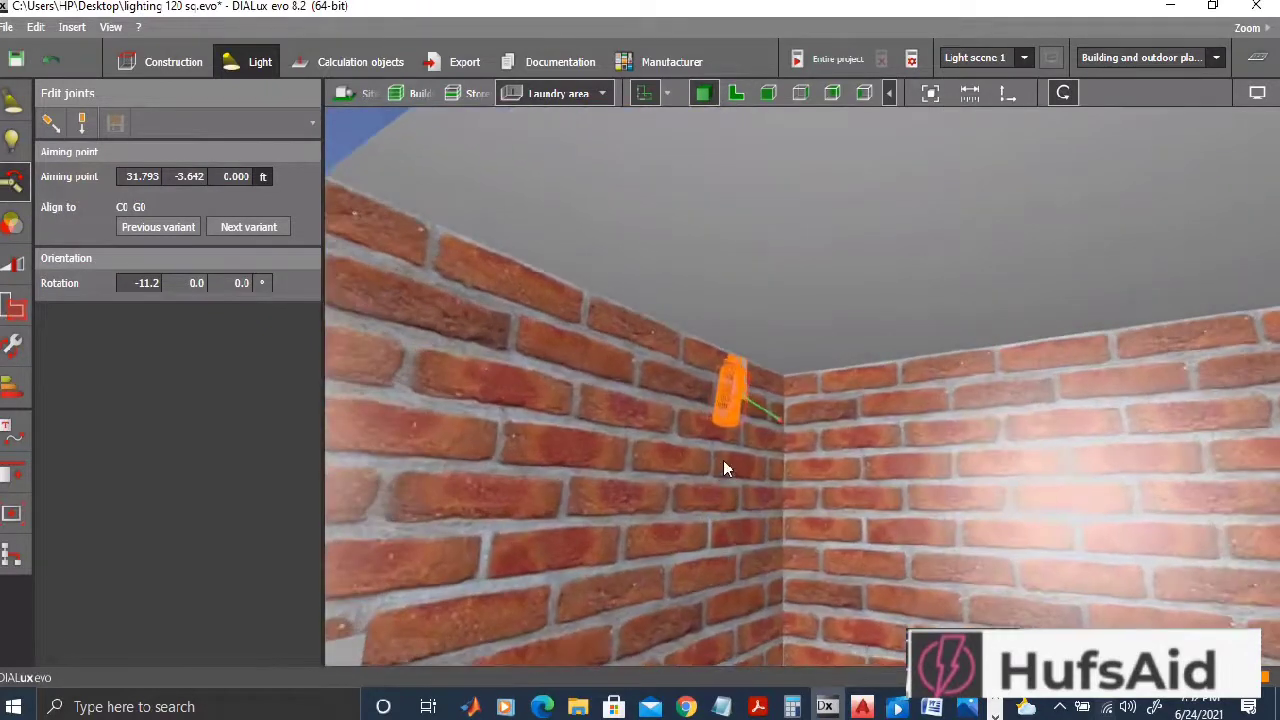
click(767, 96)
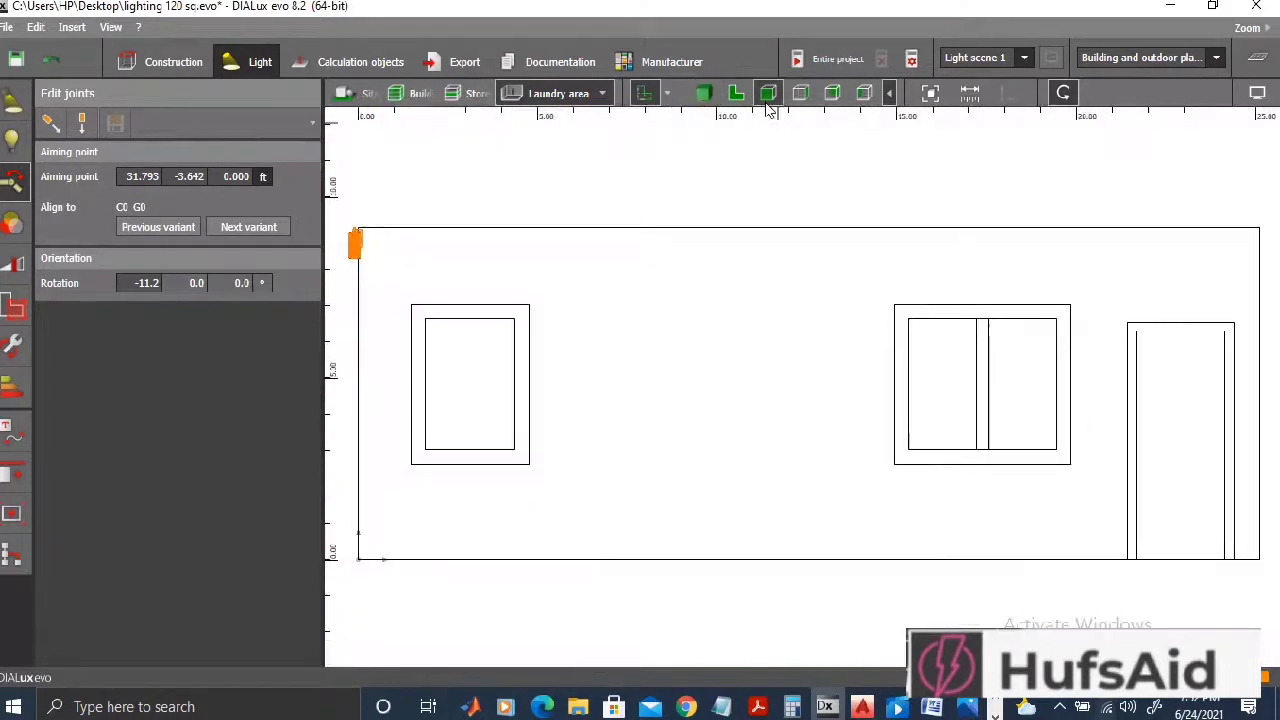
click(735, 93)
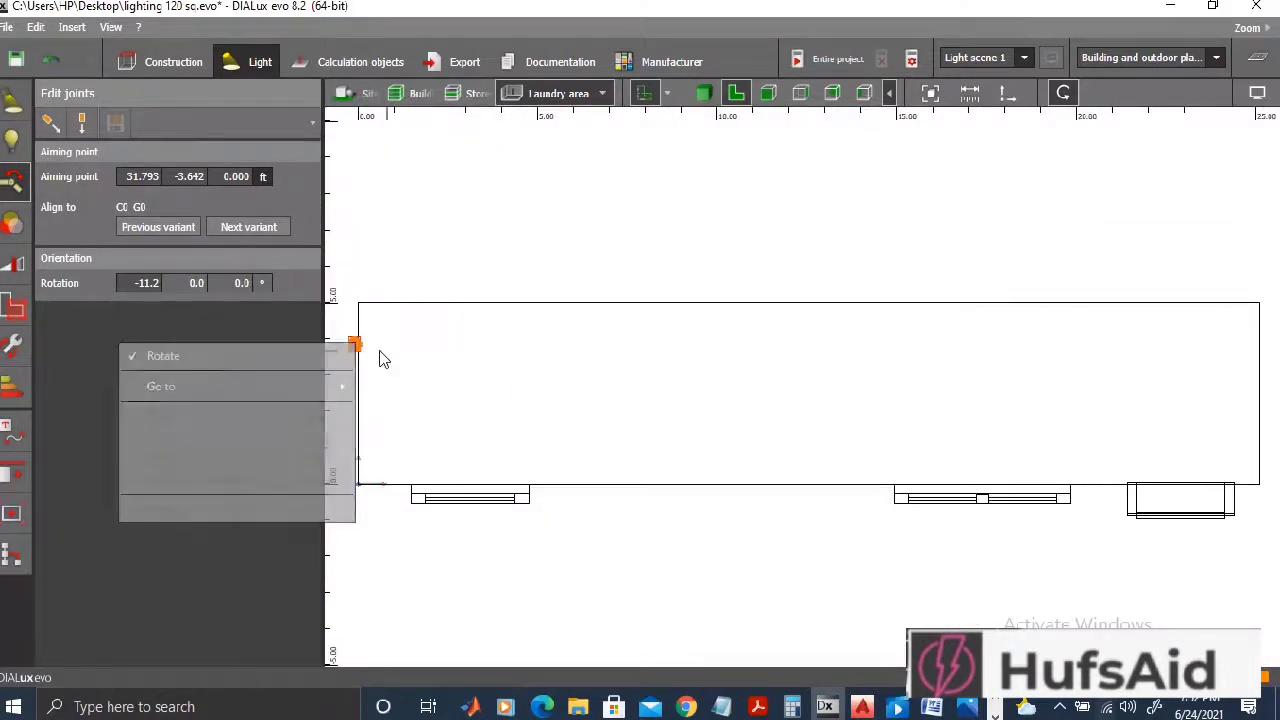
click(356, 345)
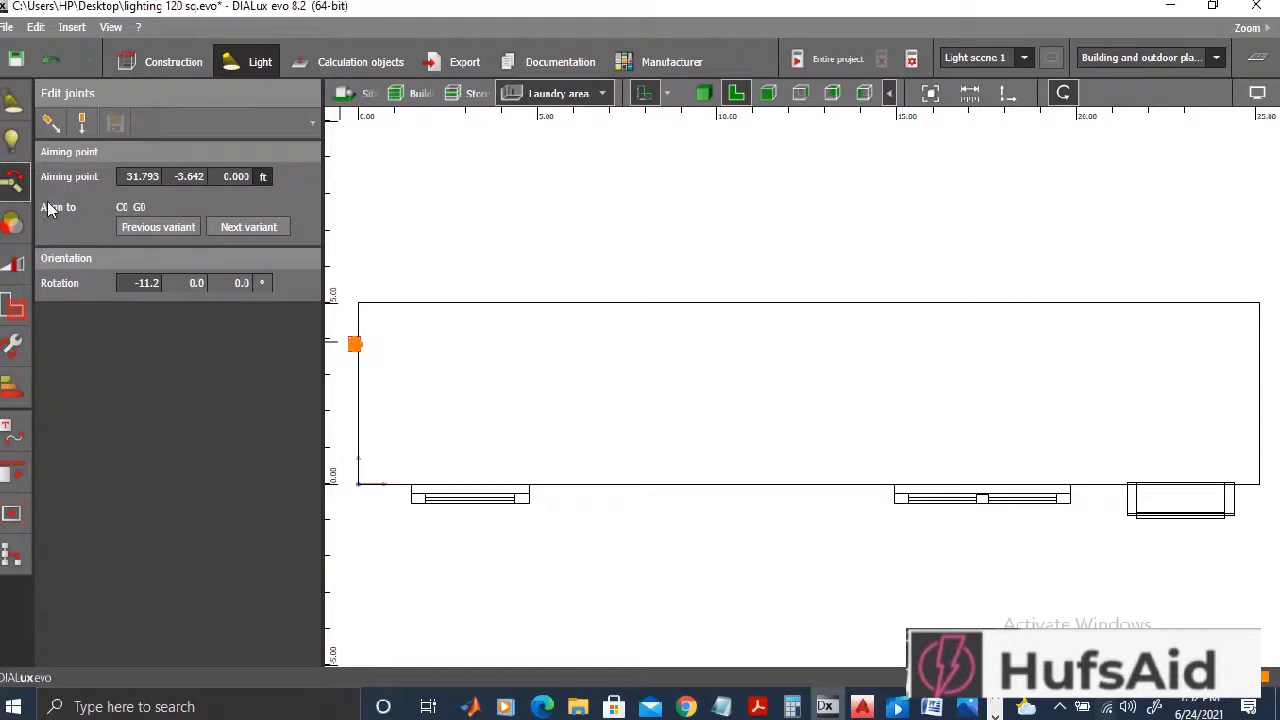
click(251, 228)
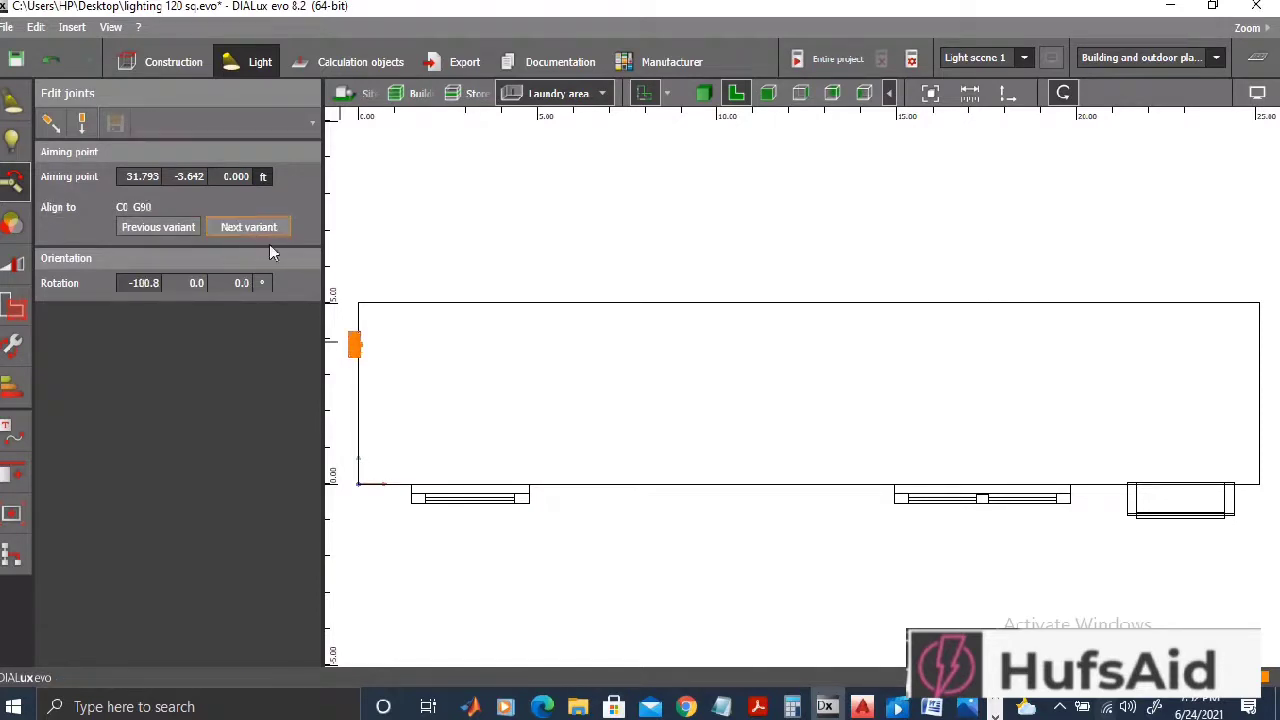
Step: Move the whole floodlight inside the laundry area, into the corner beside the smaller window, at about 7.4, -5.5 ft on the storey plan
click(356, 346)
right_click(354, 346)
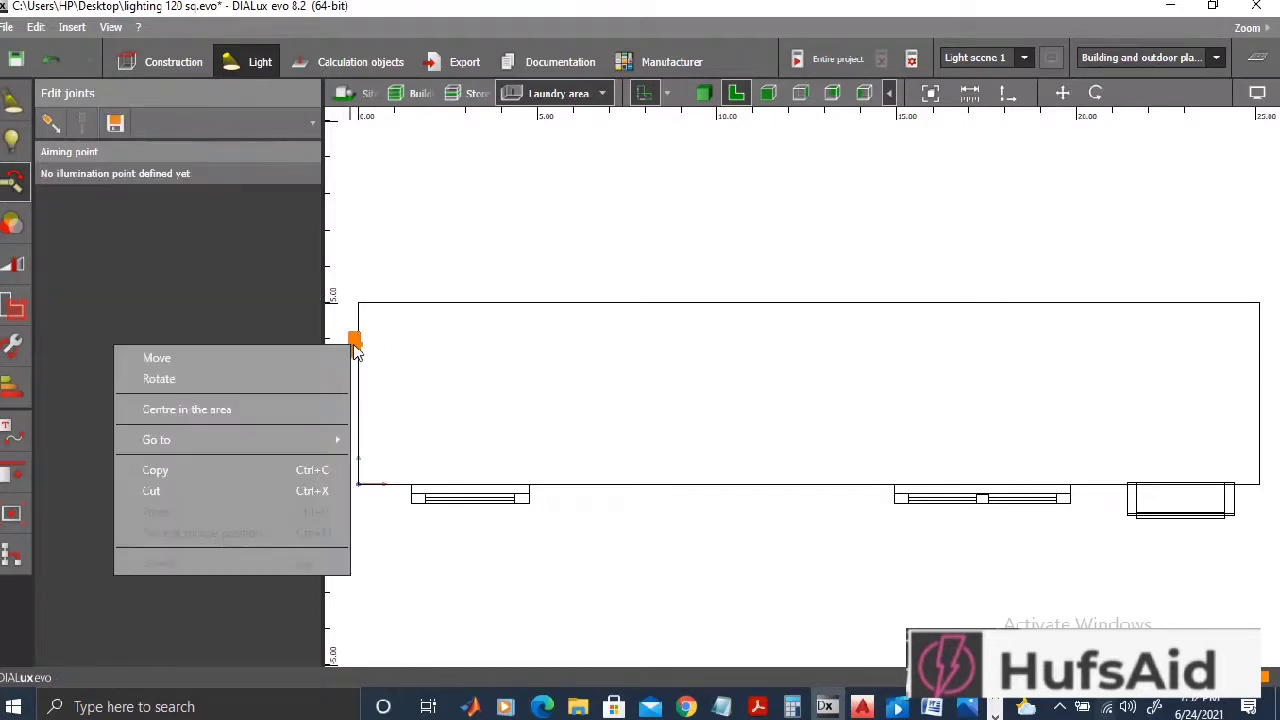
click(145, 357)
drag(357, 357, 374, 476)
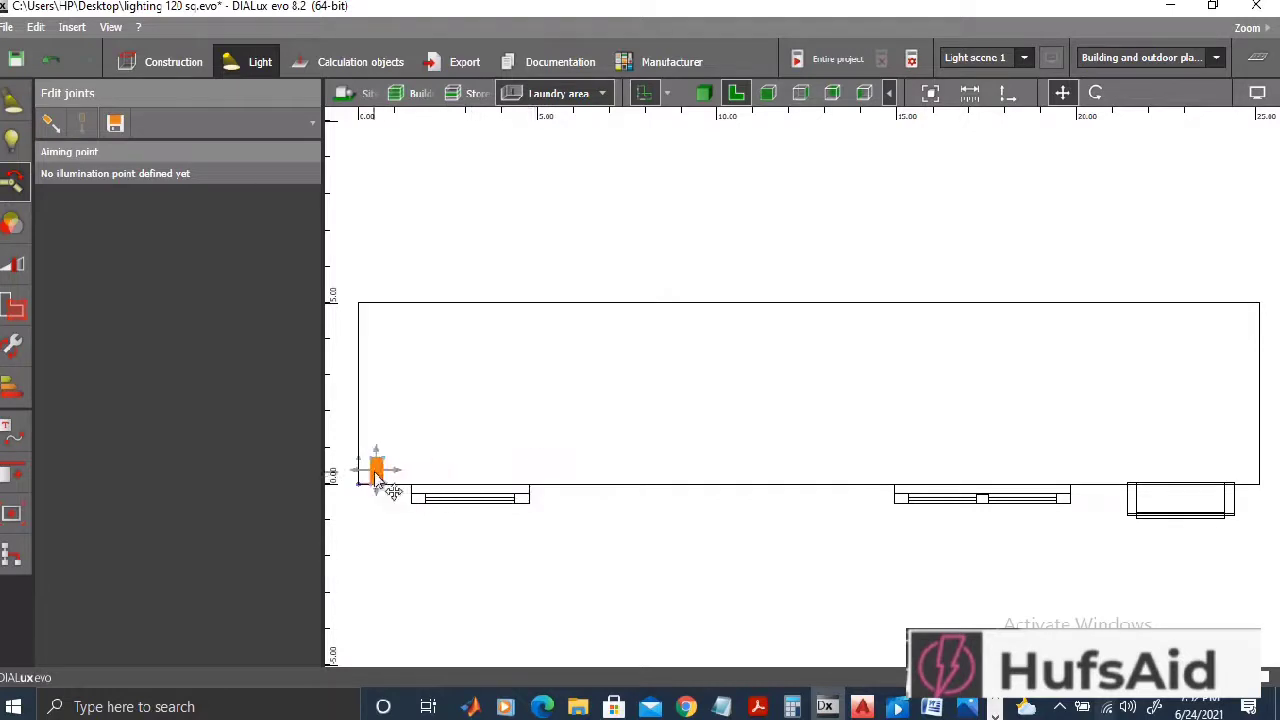
drag(376, 477, 376, 477)
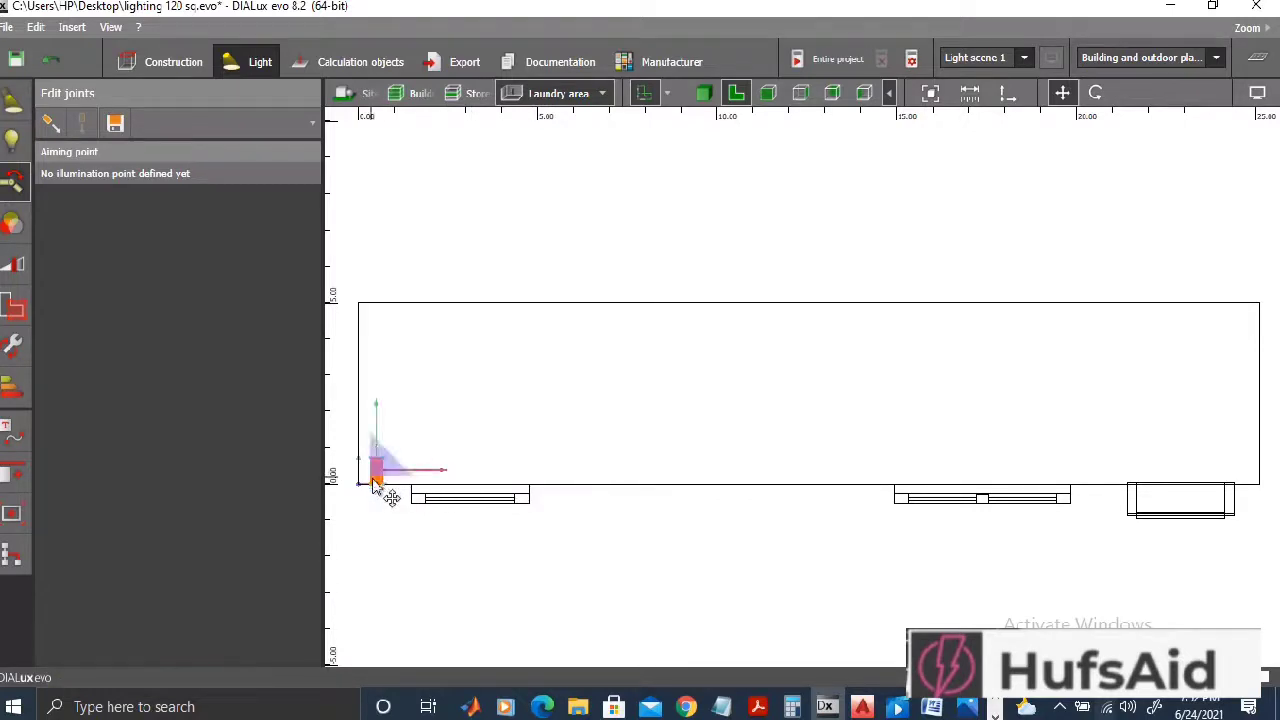
Step: Set the floodlight's aiming point at about 31.1, -1.7, 0 ft near the laundry's far end and check it in front elevation
click(50, 122)
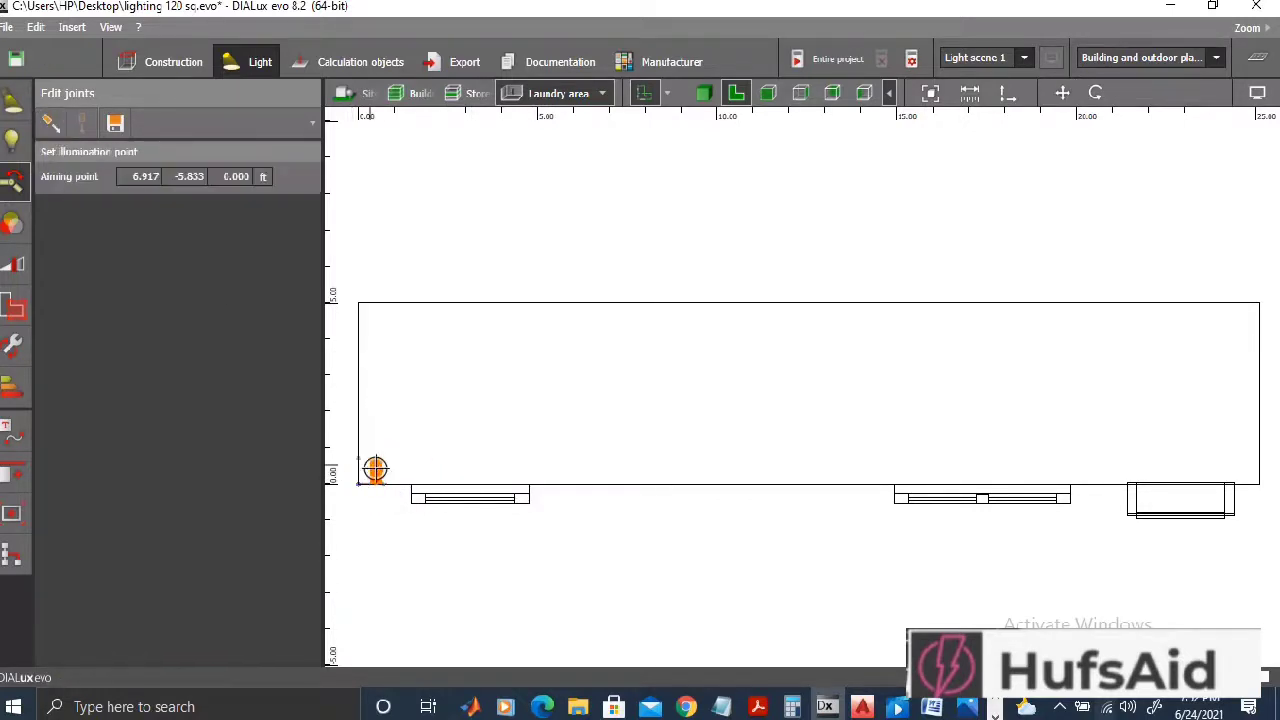
click(1229, 337)
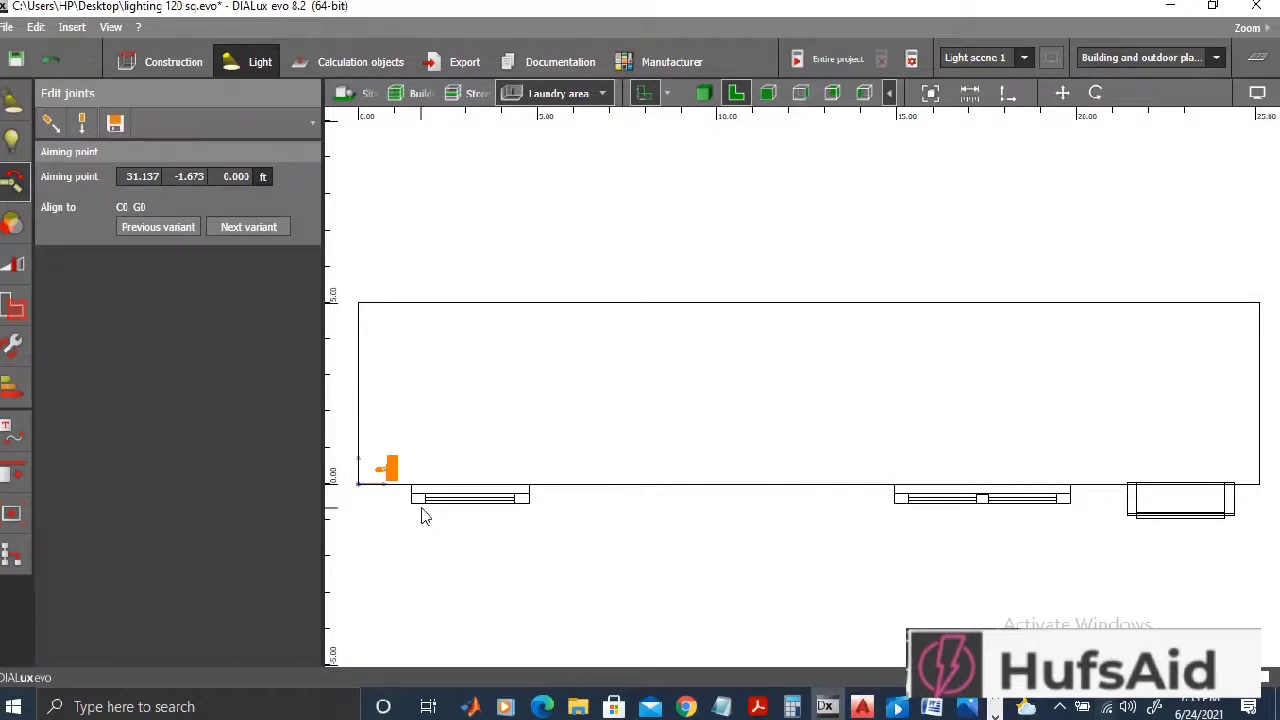
click(769, 94)
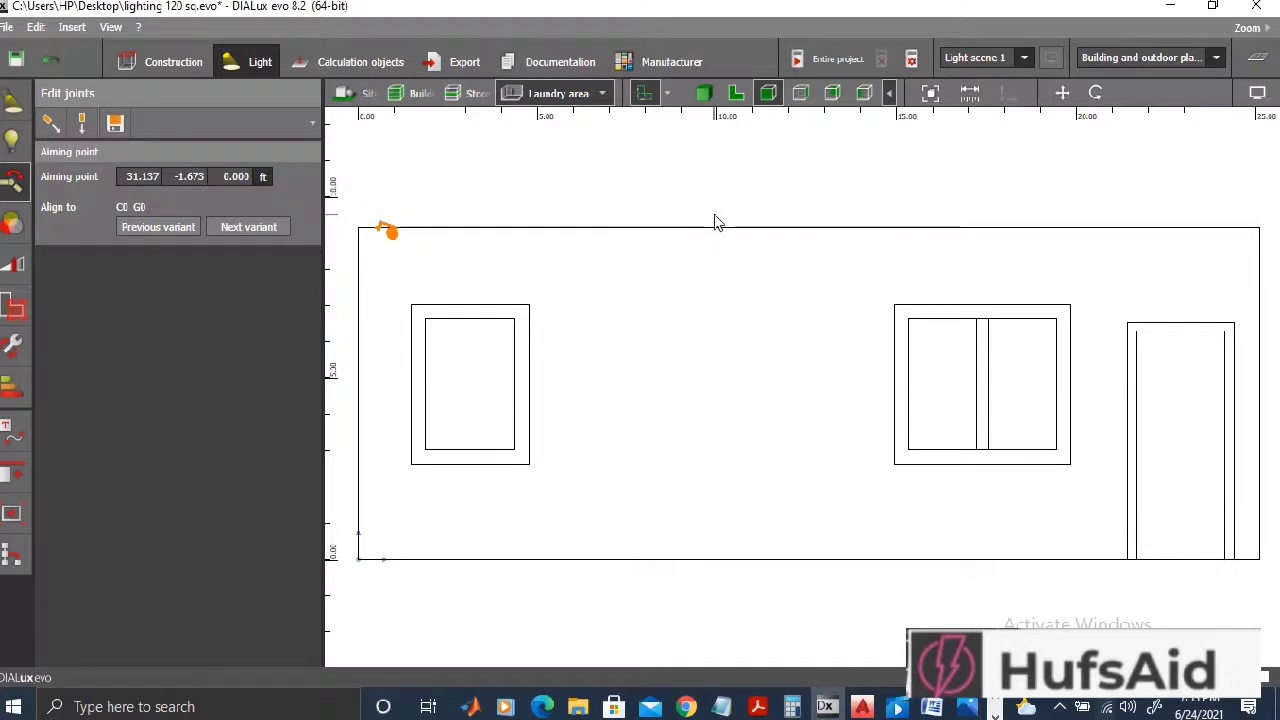
click(736, 94)
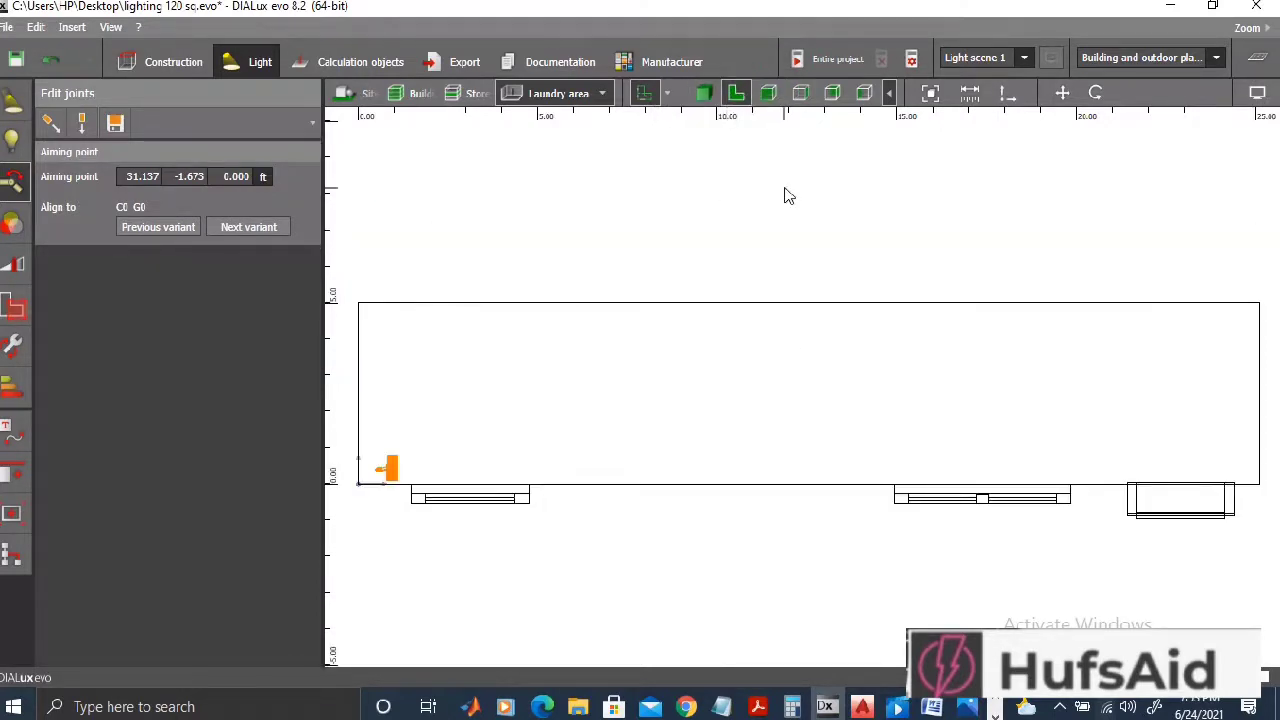
Step: Return to the Storey 1 plan and make the Skim surface-mounted downlight 13W neutral white the active luminaire
click(472, 93)
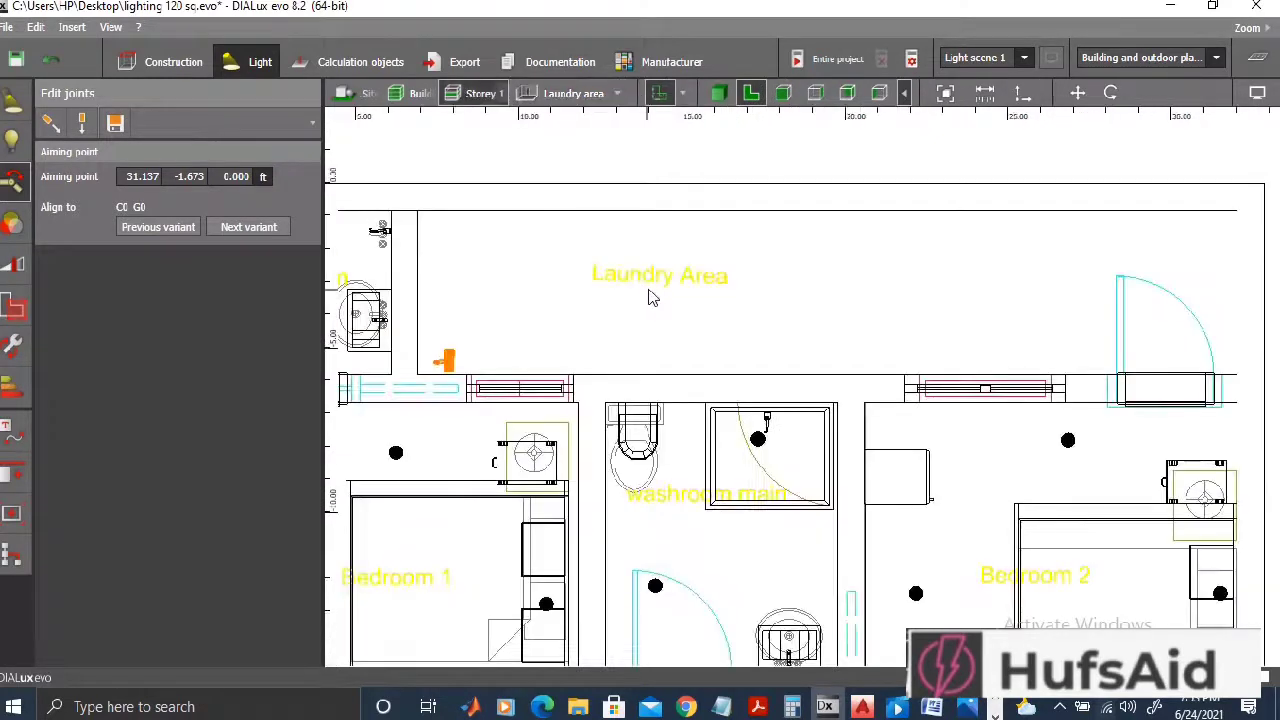
scroll(652, 299, down, 5)
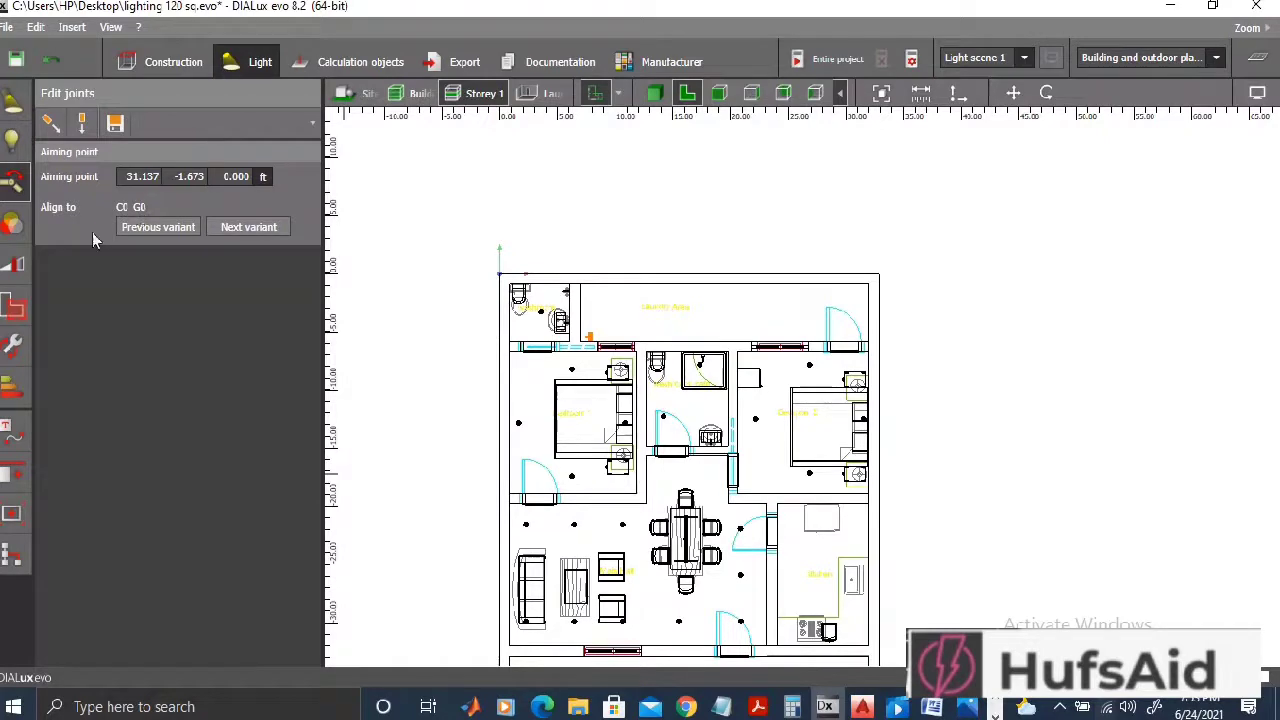
click(11, 104)
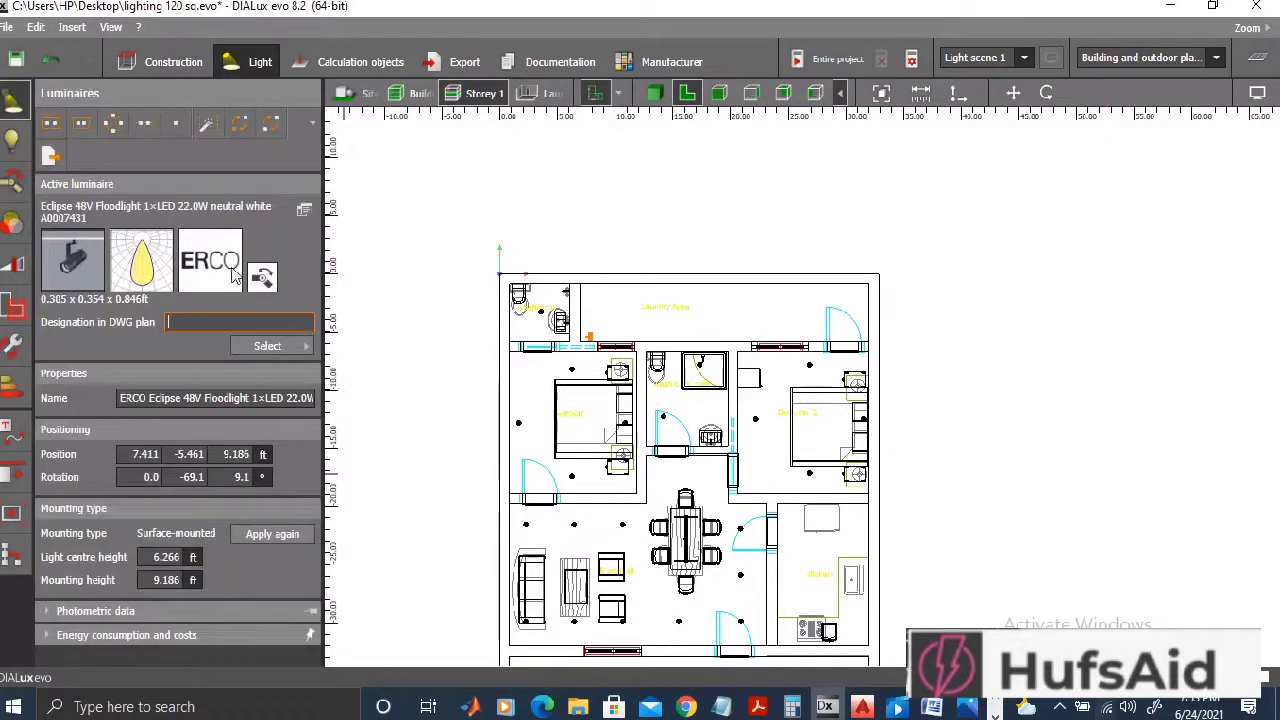
click(144, 123)
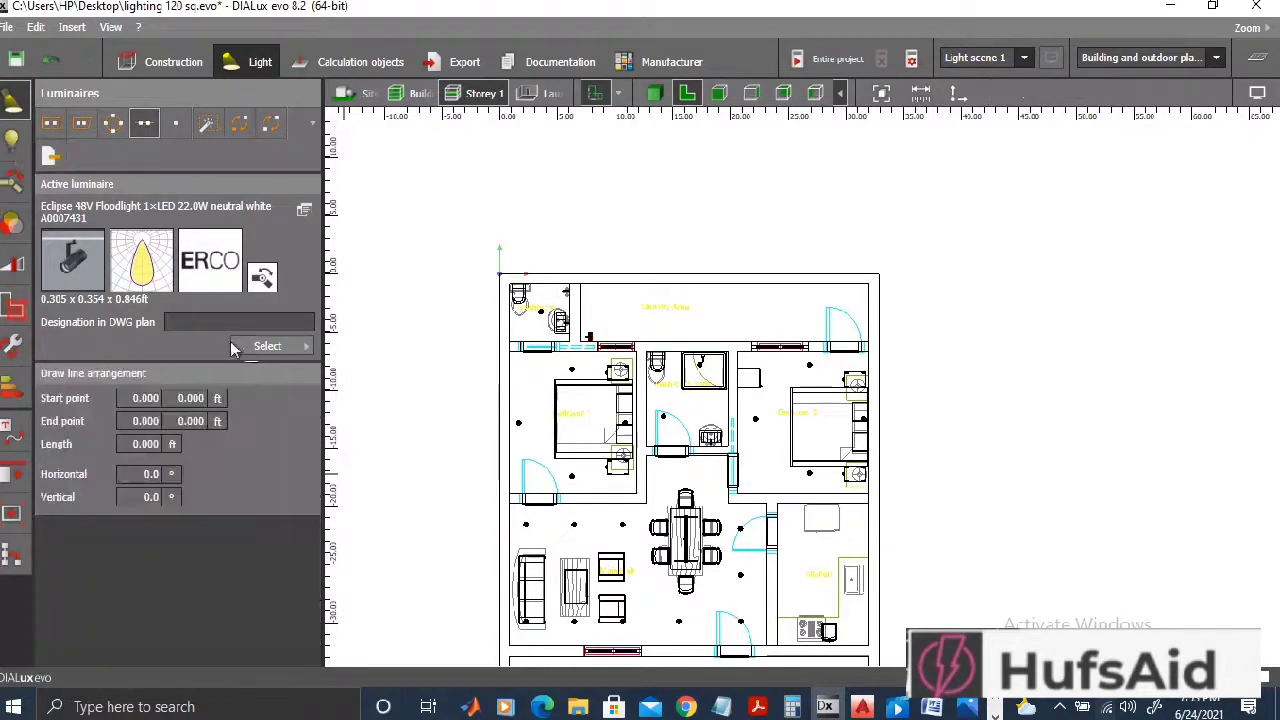
click(293, 348)
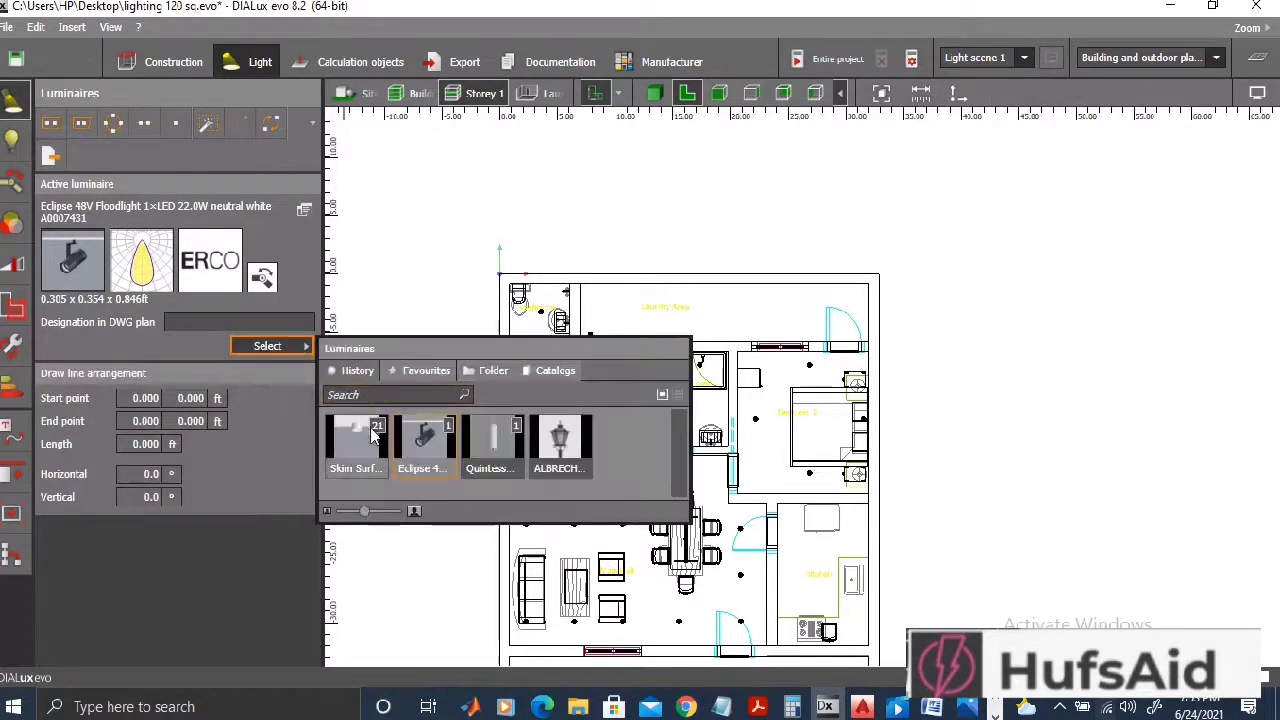
click(357, 440)
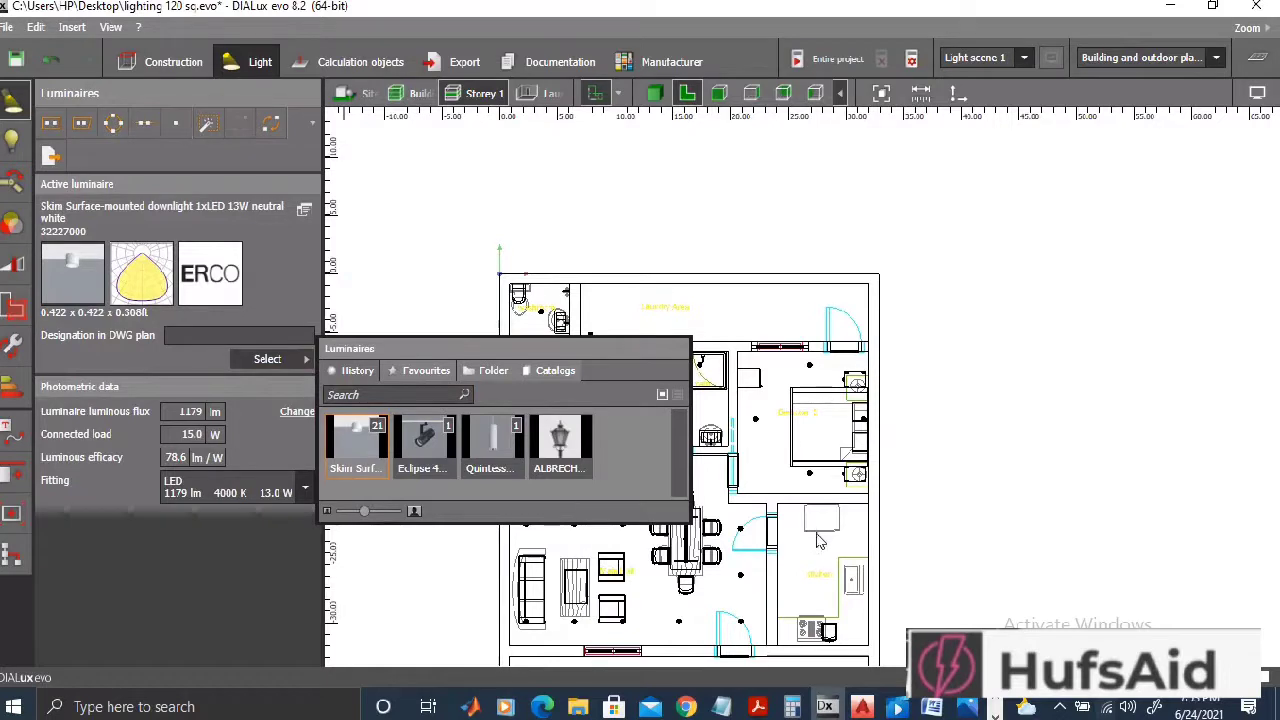
click(851, 527)
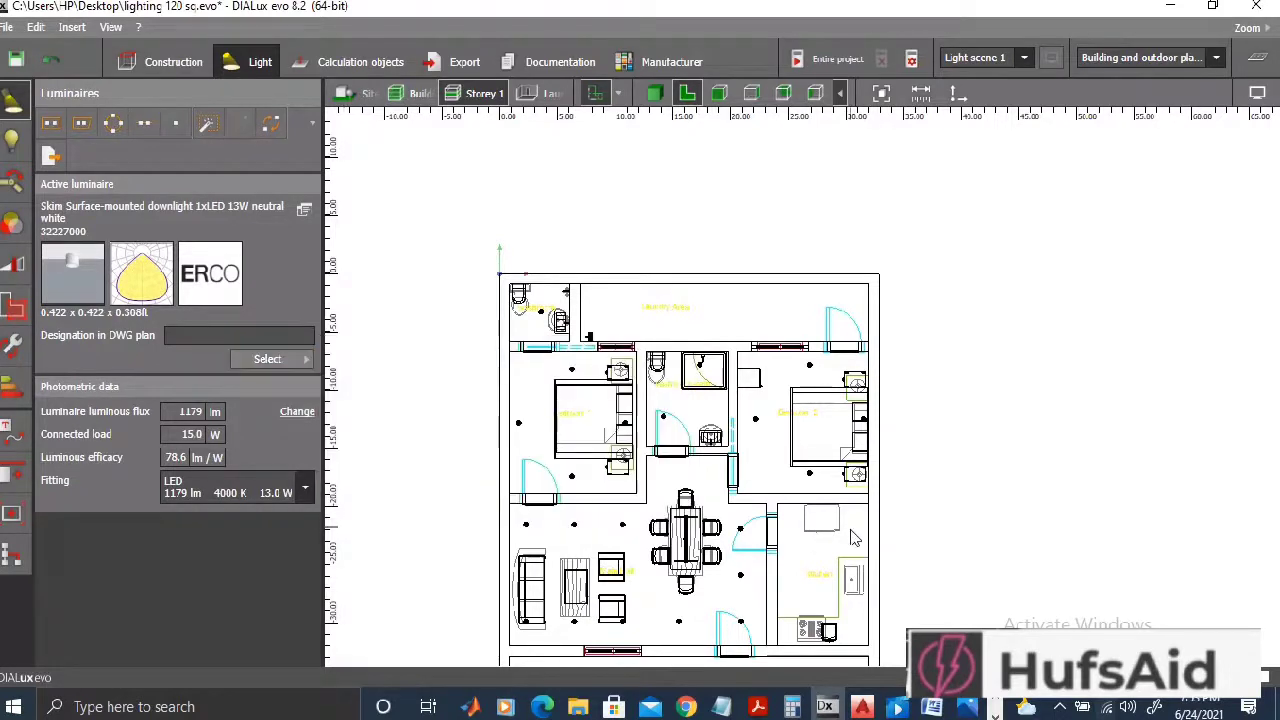
Step: Draw a line arrangement of Skim downlights about 9.1 ft long down the kitchen's sink side
click(144, 122)
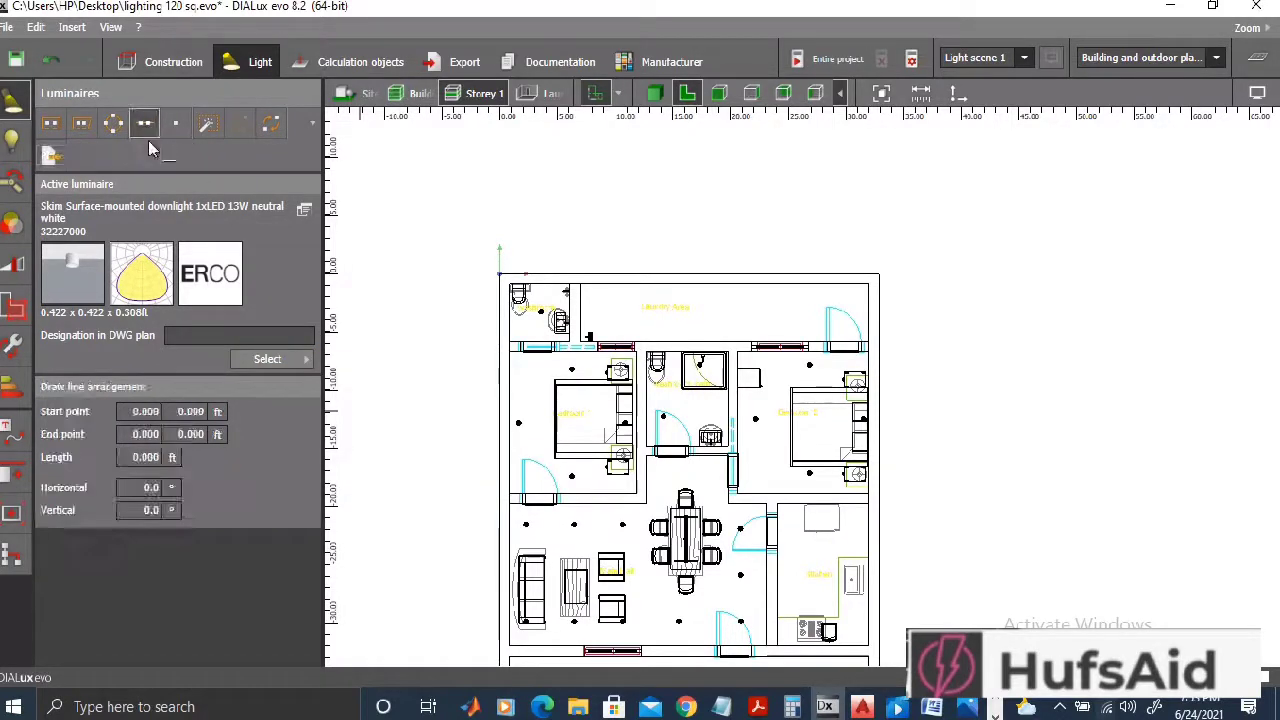
click(851, 524)
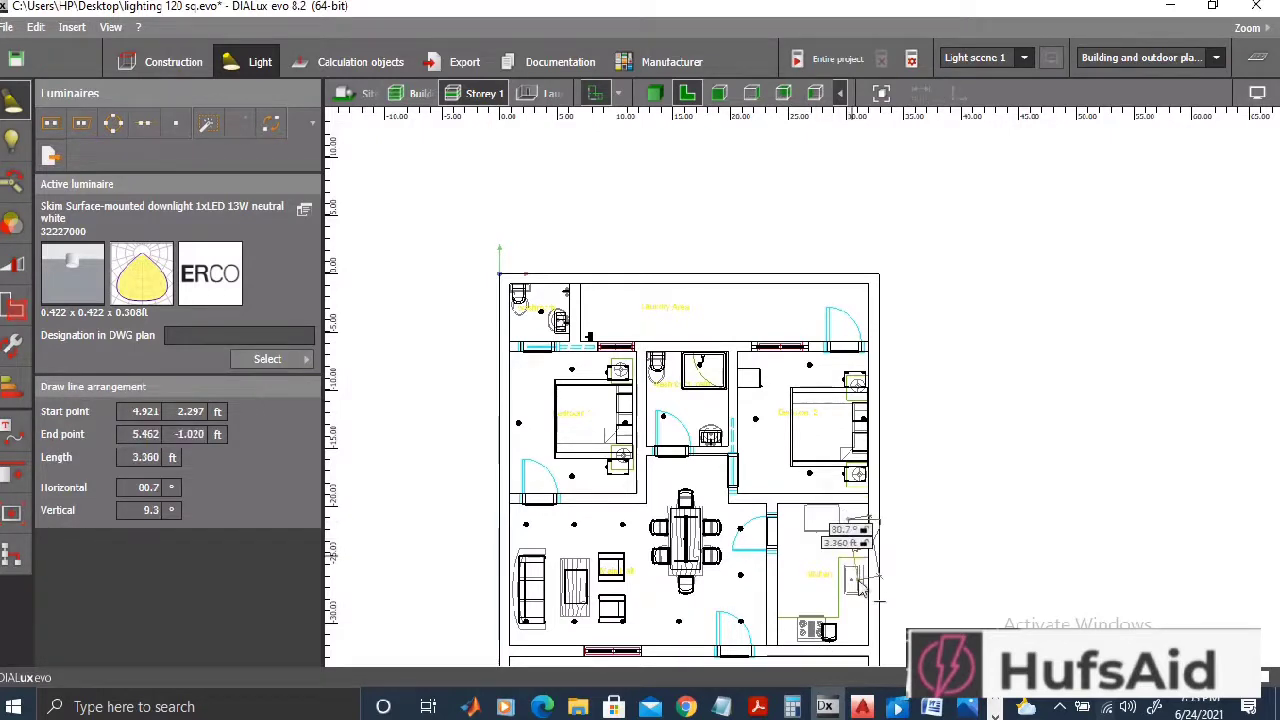
click(797, 634)
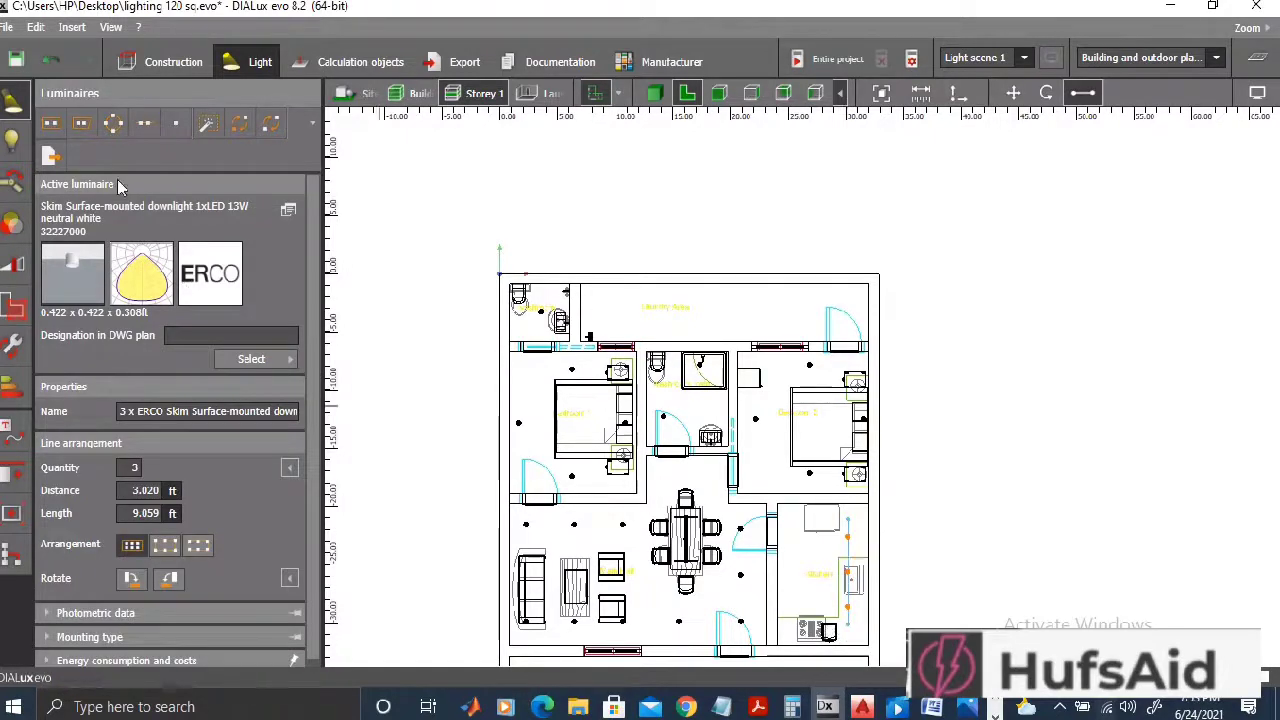
Step: Draw a line arrangement of Skim downlights about 5.6 ft long along the kitchen's stove counter and save the project
click(144, 122)
click(790, 622)
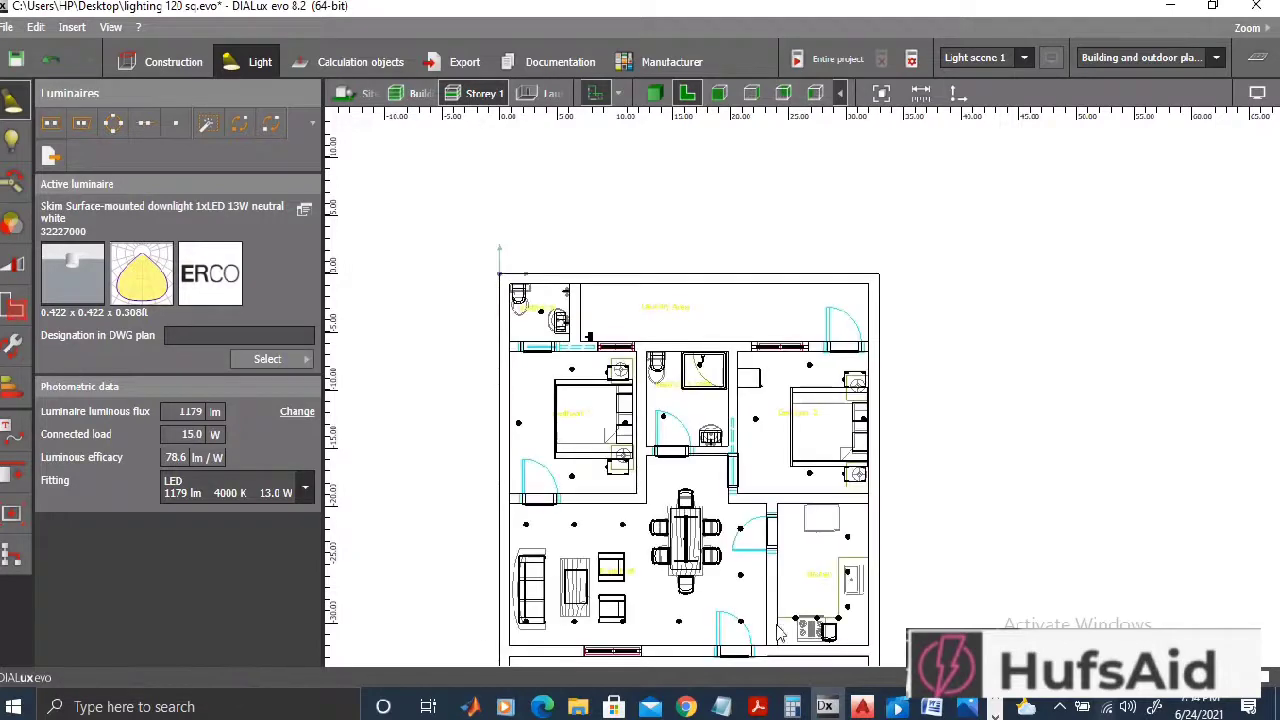
key(ctrl+s)
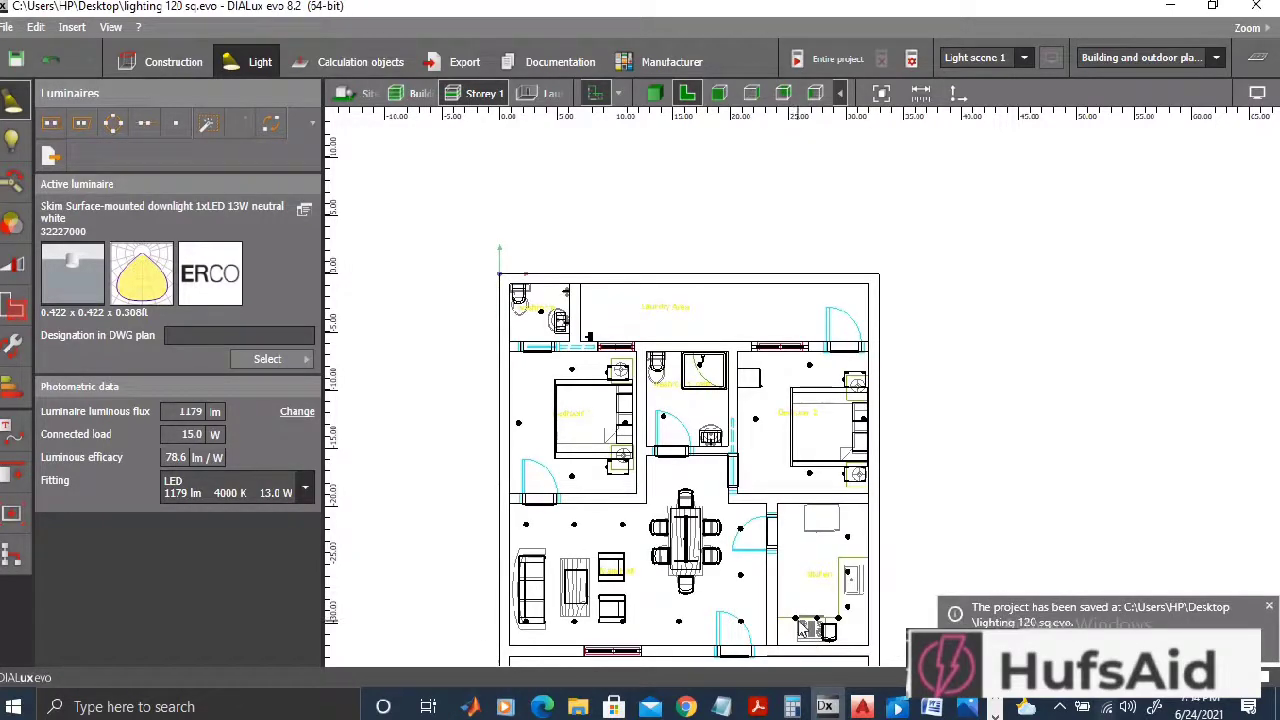
Step: Reduce the stove-side downlight line to a quantity of 2
click(815, 625)
click(130, 468)
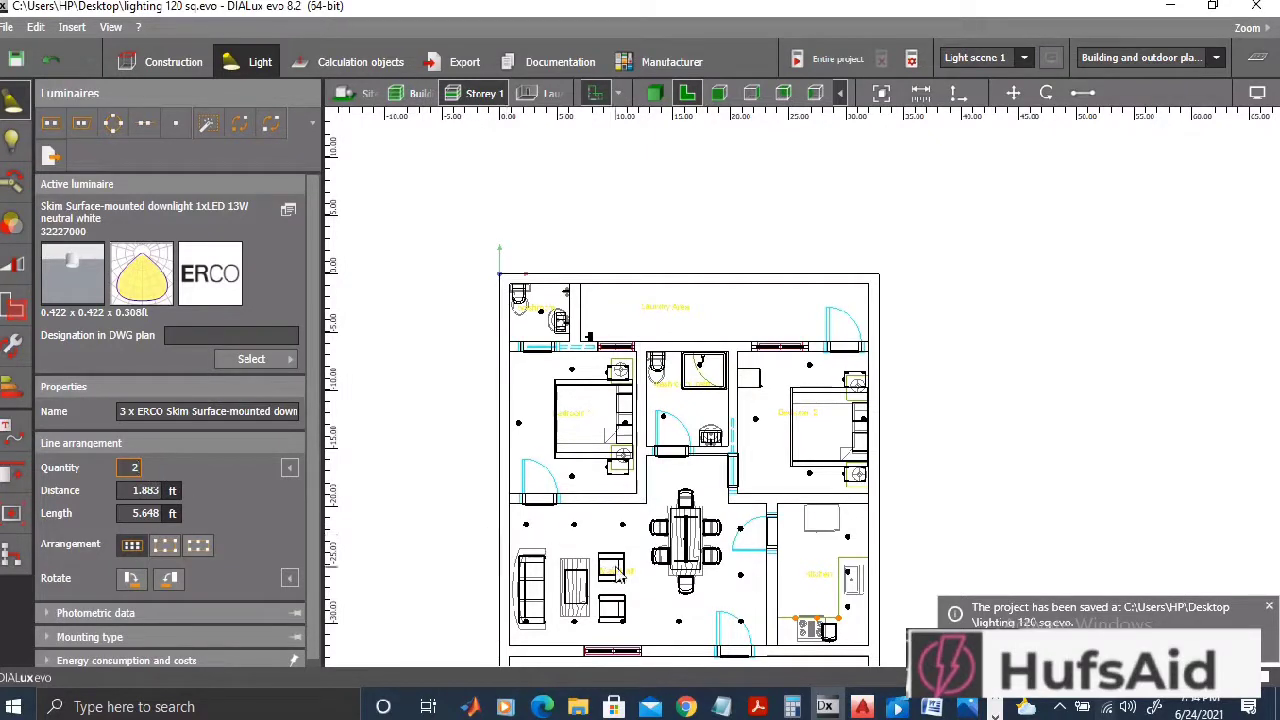
key(Return)
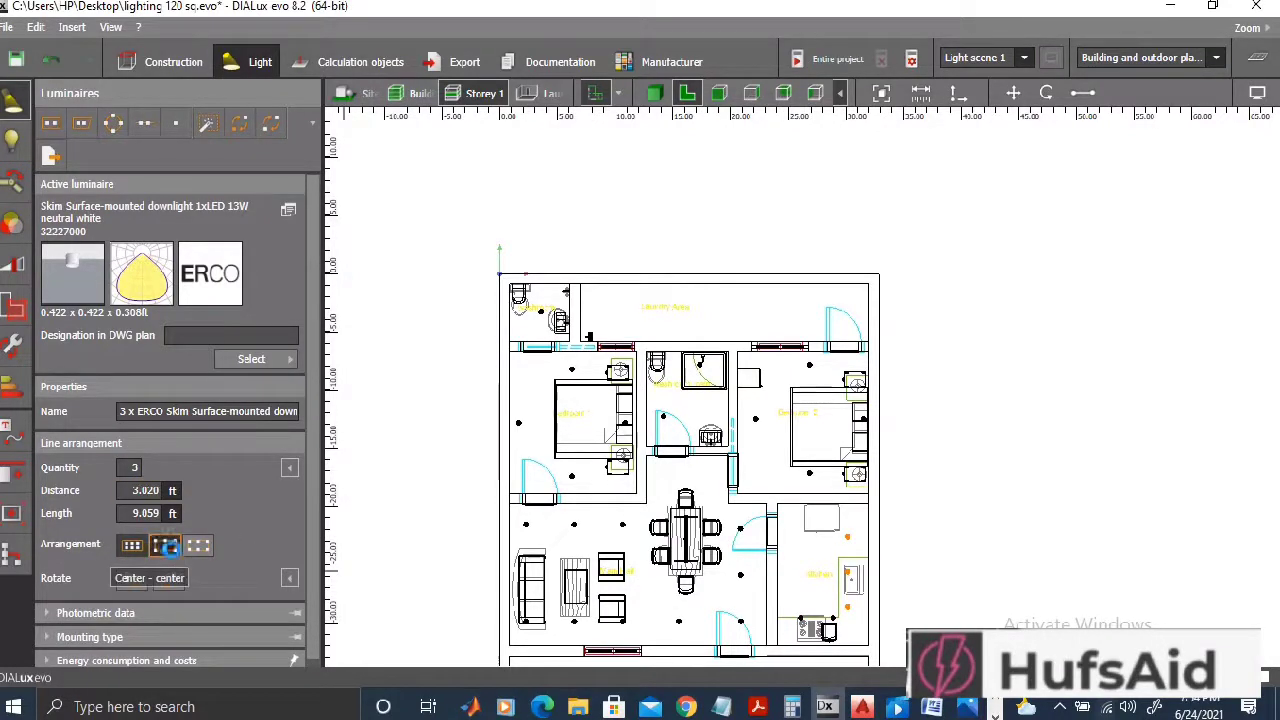
Step: Set the sink-side downlight line to a quantity of 2 and arrange the luminaires symmetrically inside
click(165, 545)
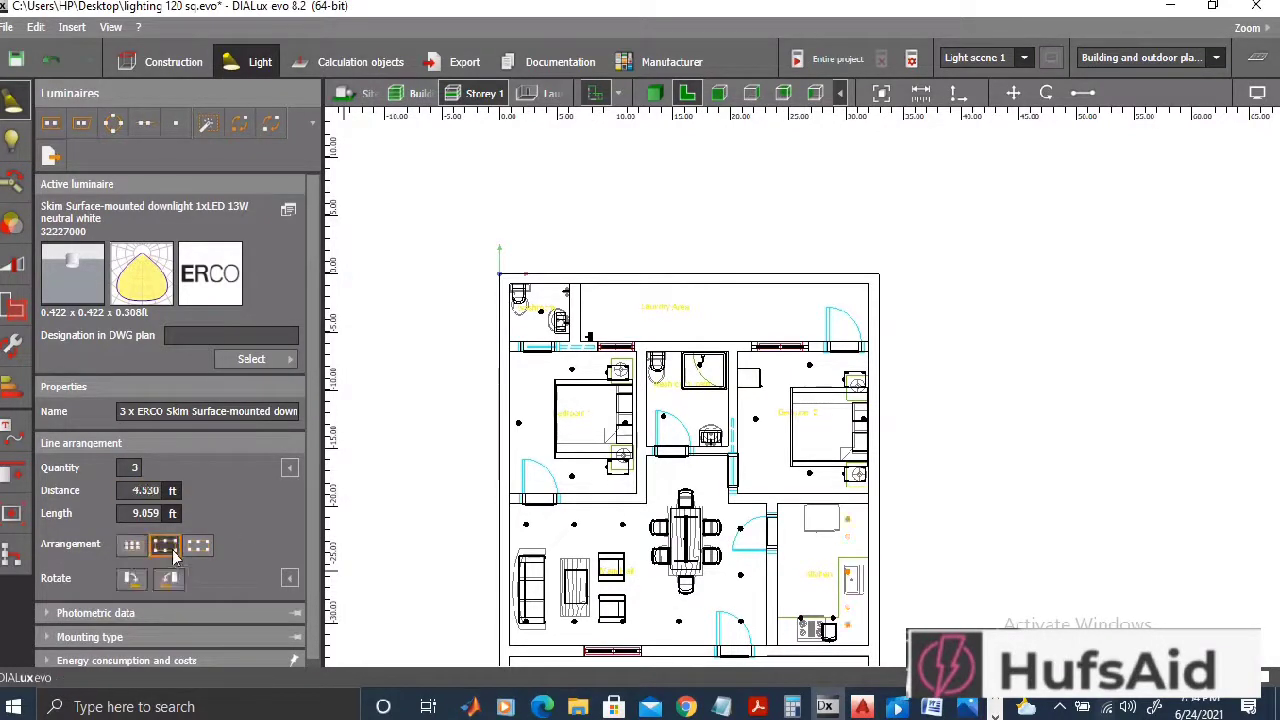
click(849, 530)
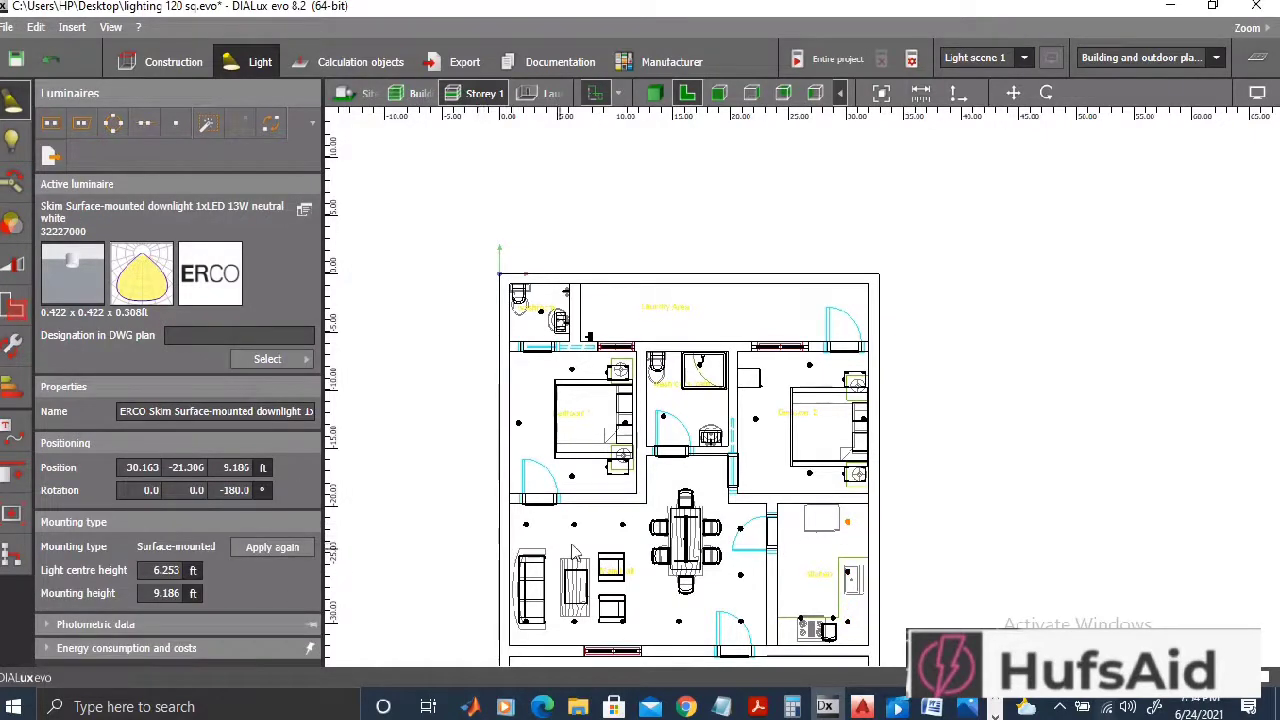
click(848, 577)
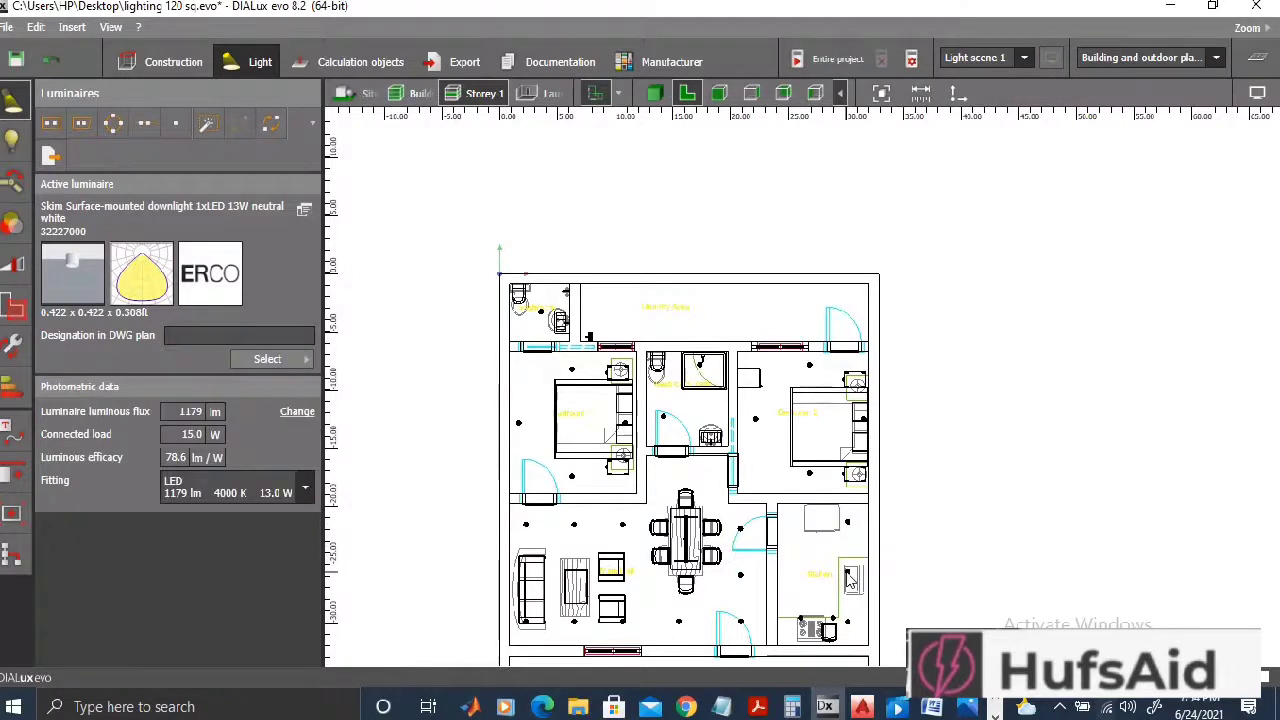
click(848, 577)
text(2)
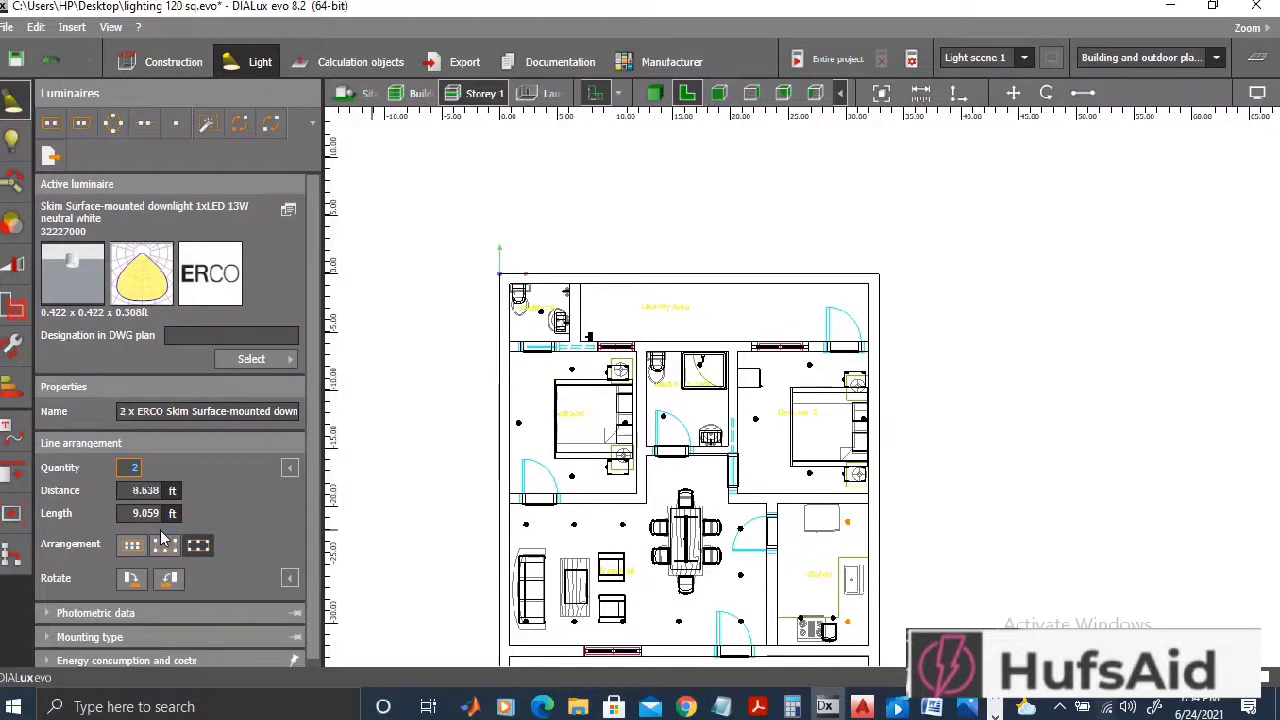
click(164, 547)
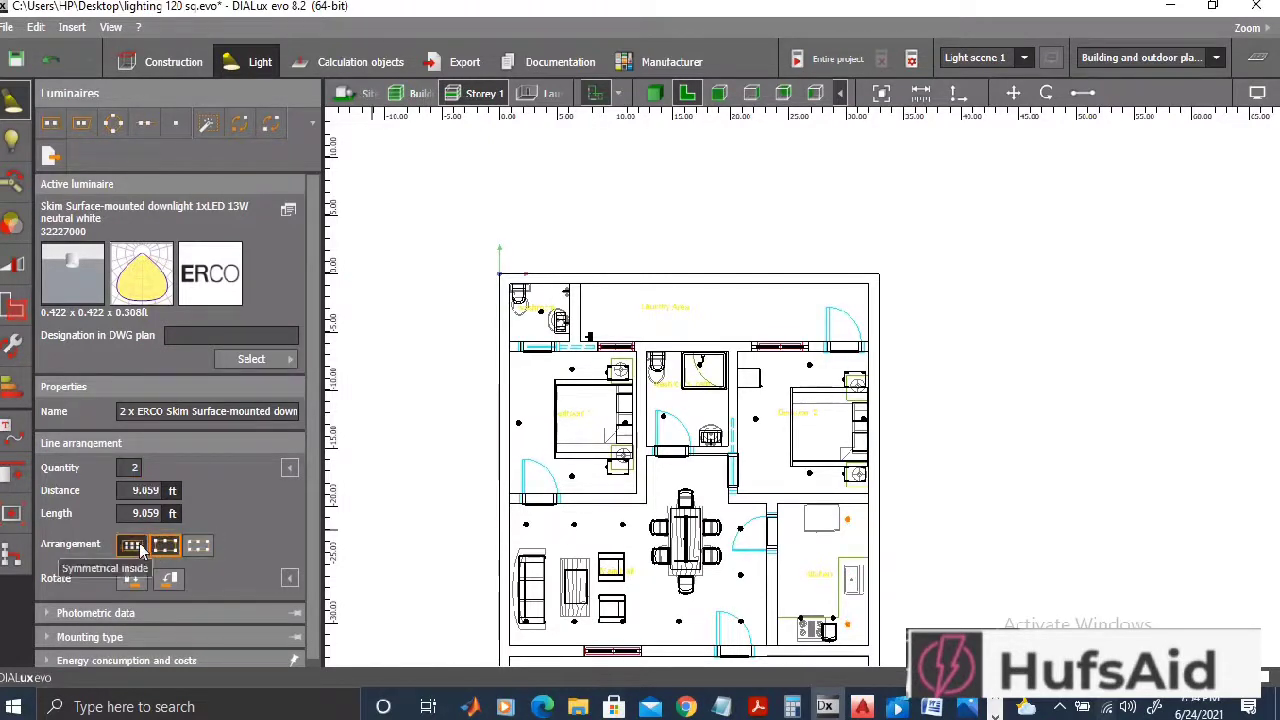
click(141, 548)
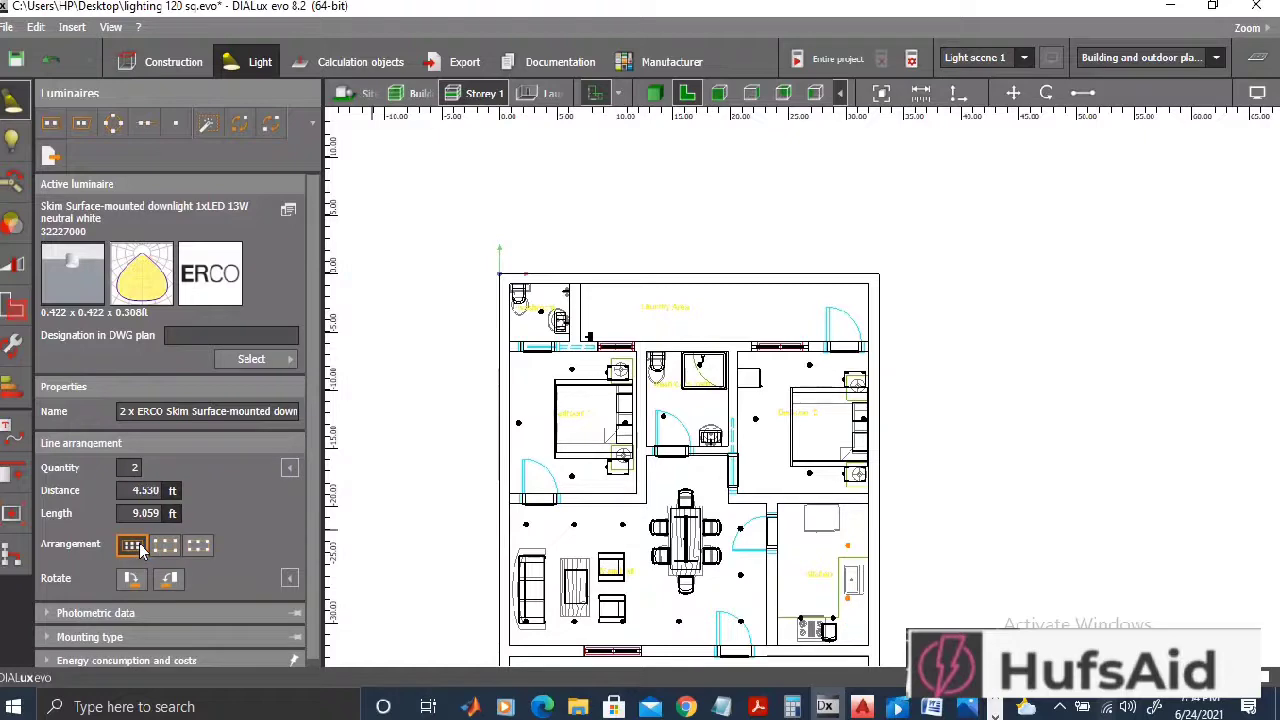
Step: Make ALBRECHT /1 LED the active luminaire and place one in the parking area by the house wall, at about 15.8, -33.7 ft
middle_drag(1032, 531, 1026, 343)
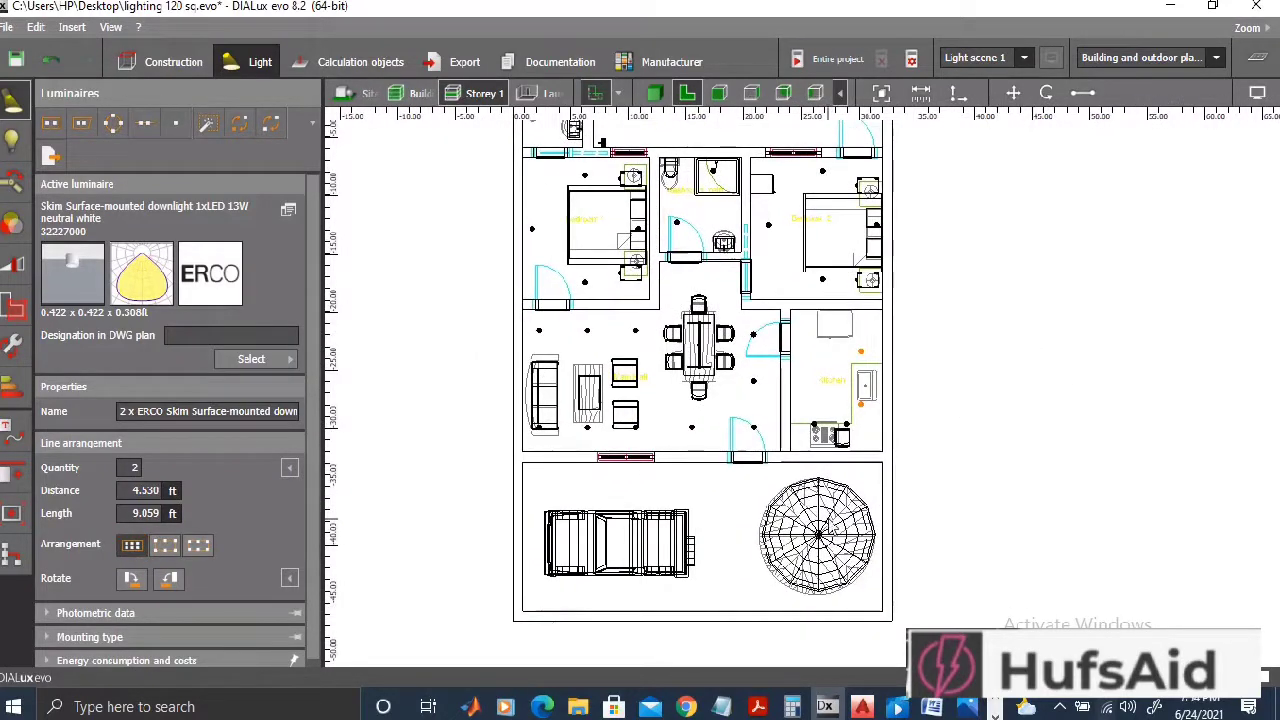
click(14, 140)
click(12, 108)
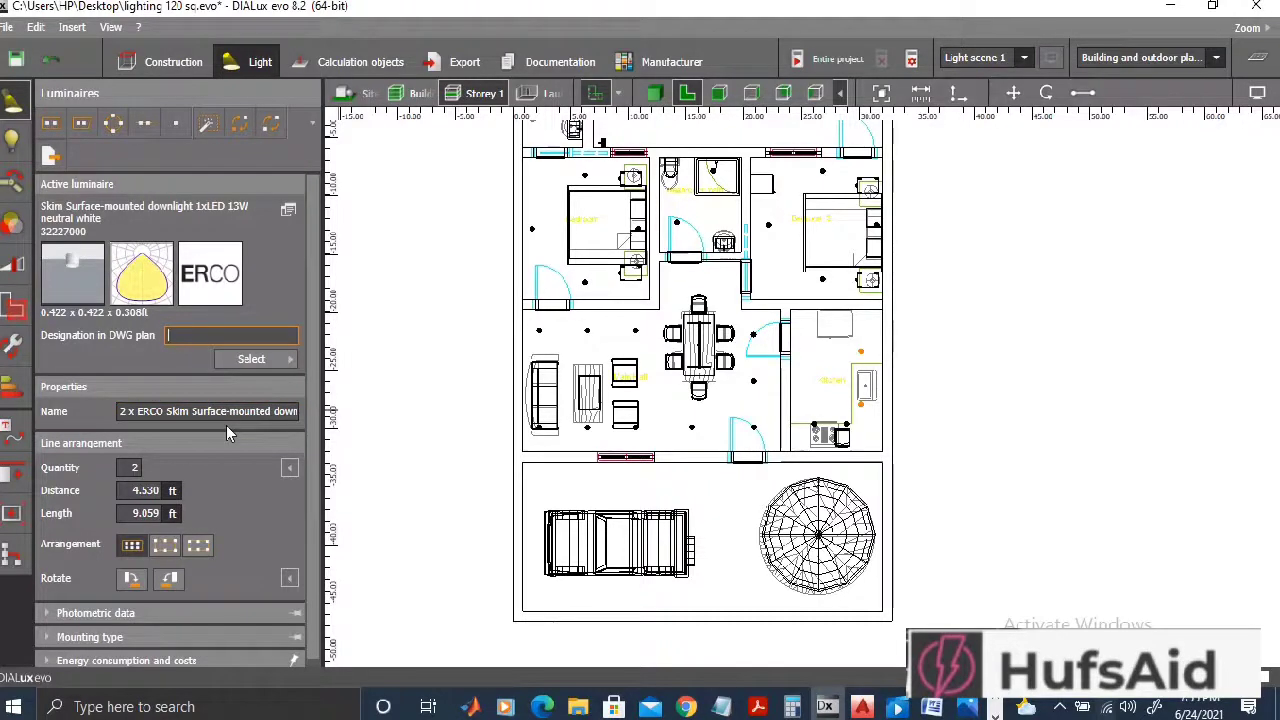
click(252, 360)
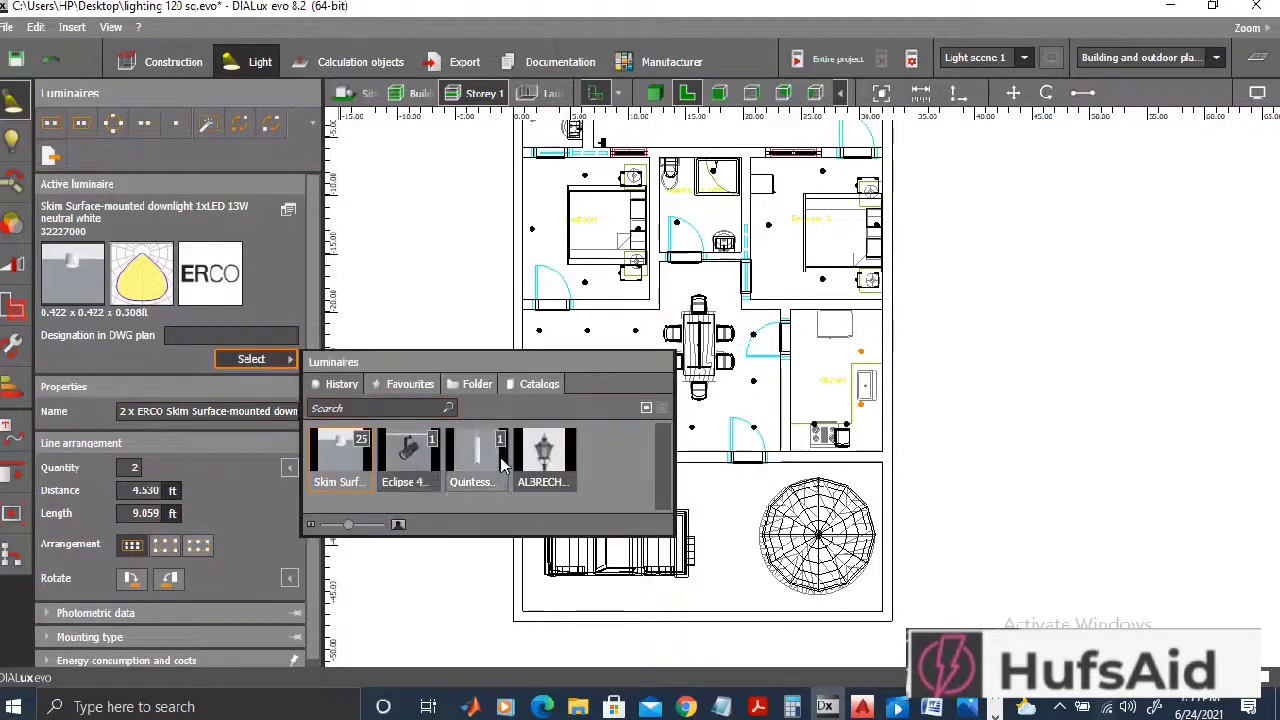
click(543, 458)
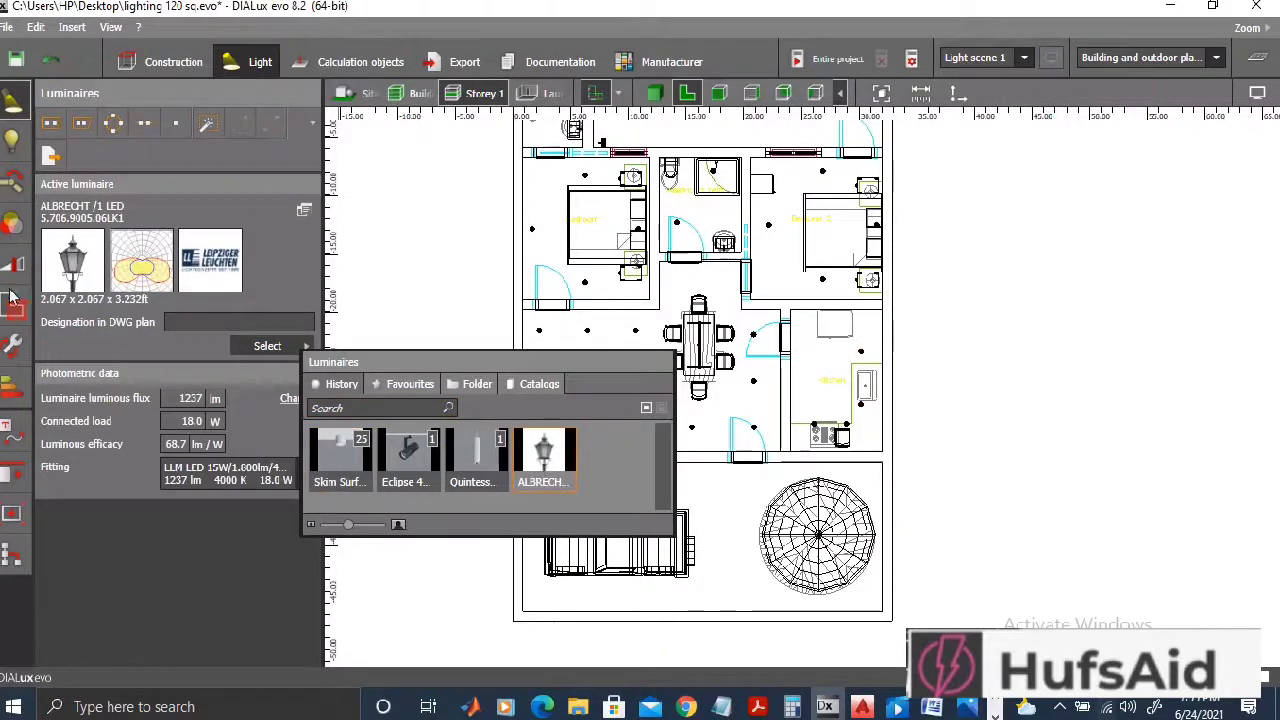
click(77, 183)
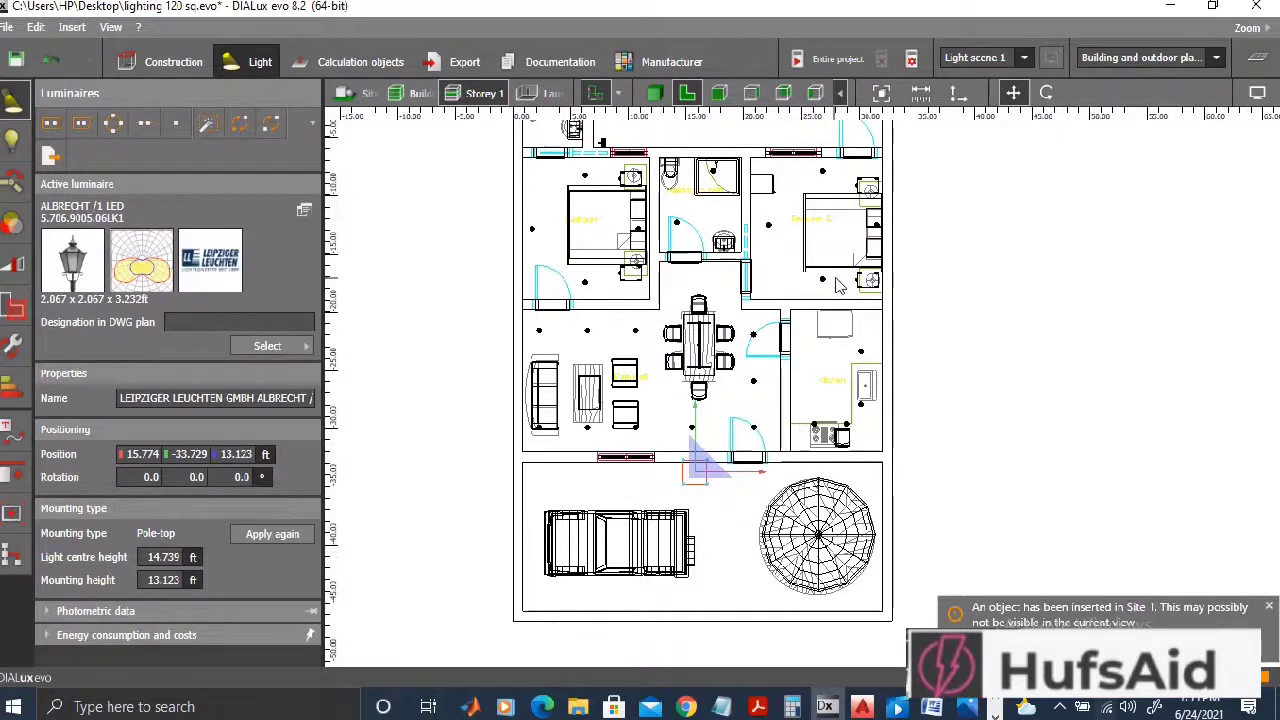
Step: Check the parking lamp in 3D and lower it to a mounting height of about 5.7 ft
click(653, 93)
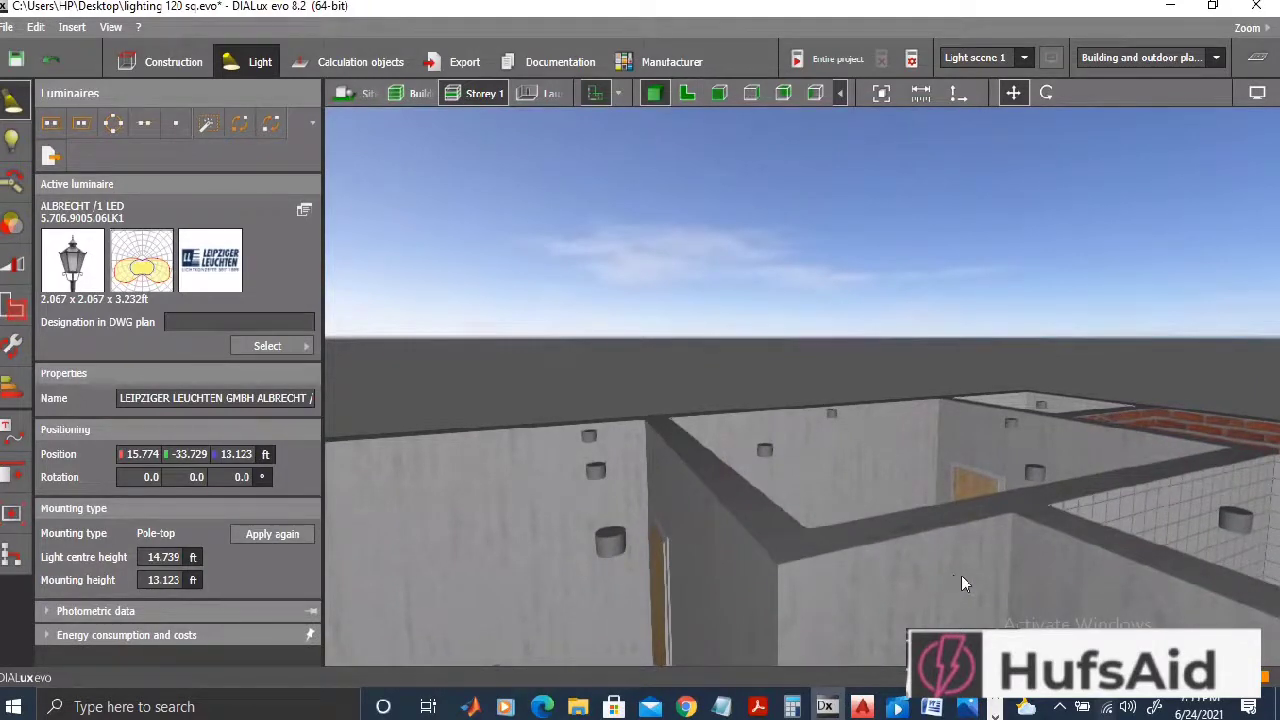
scroll(958, 560, down, 1)
scroll(950, 540, down, 5)
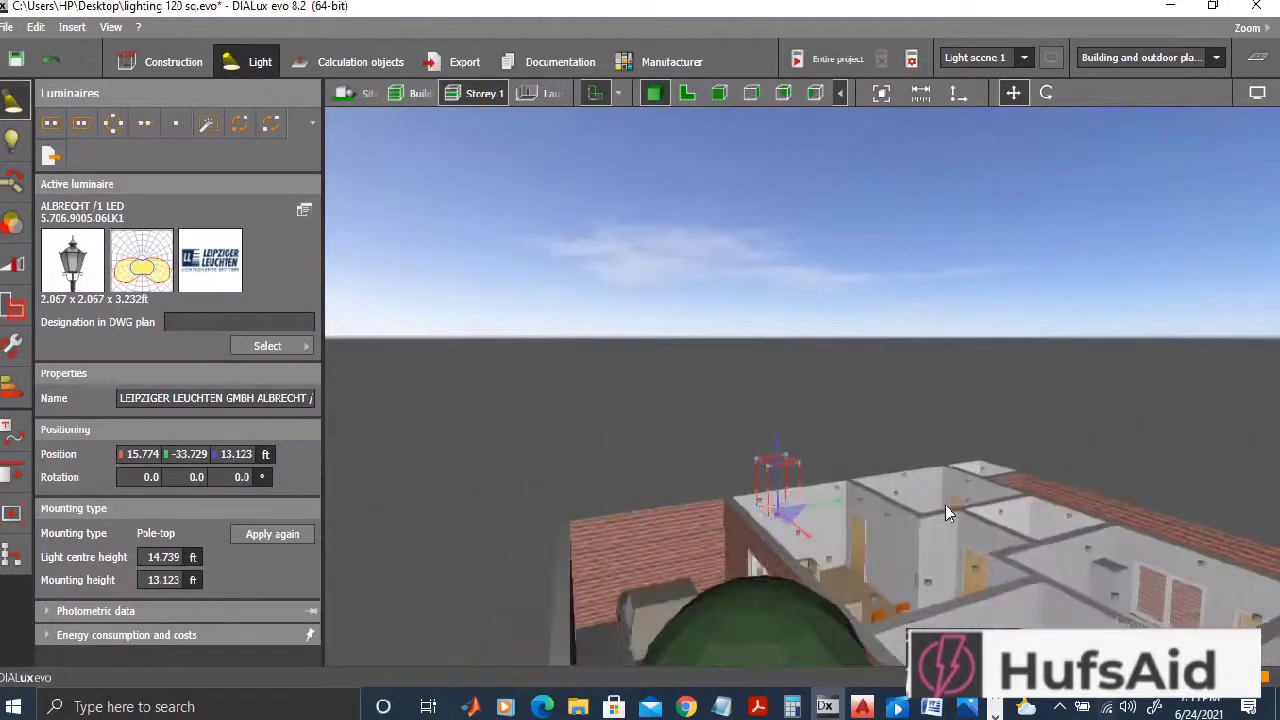
drag(955, 605, 1080, 591)
key(Down)
key(Down)
key(Down)
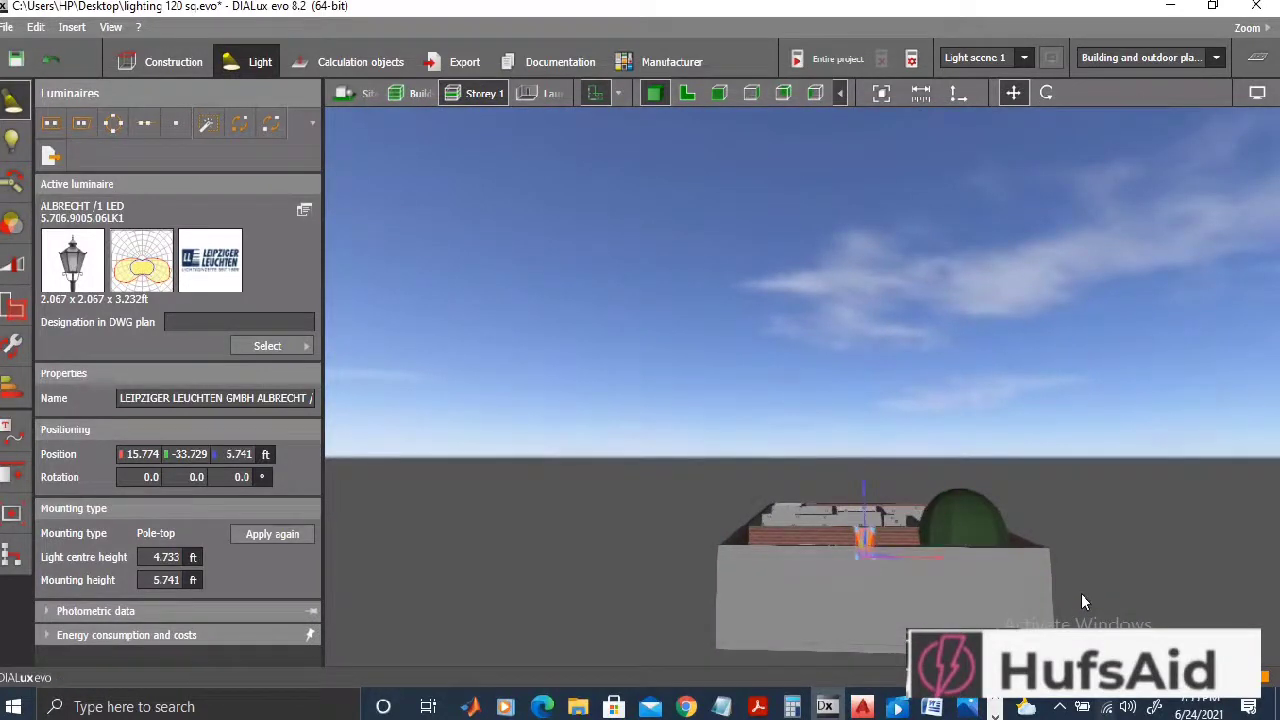
Step: Adjust the parking lamp's mounting height to about 6.6 ft in front elevation
click(719, 95)
key(Up)
key(Up)
key(Up)
key(Up)
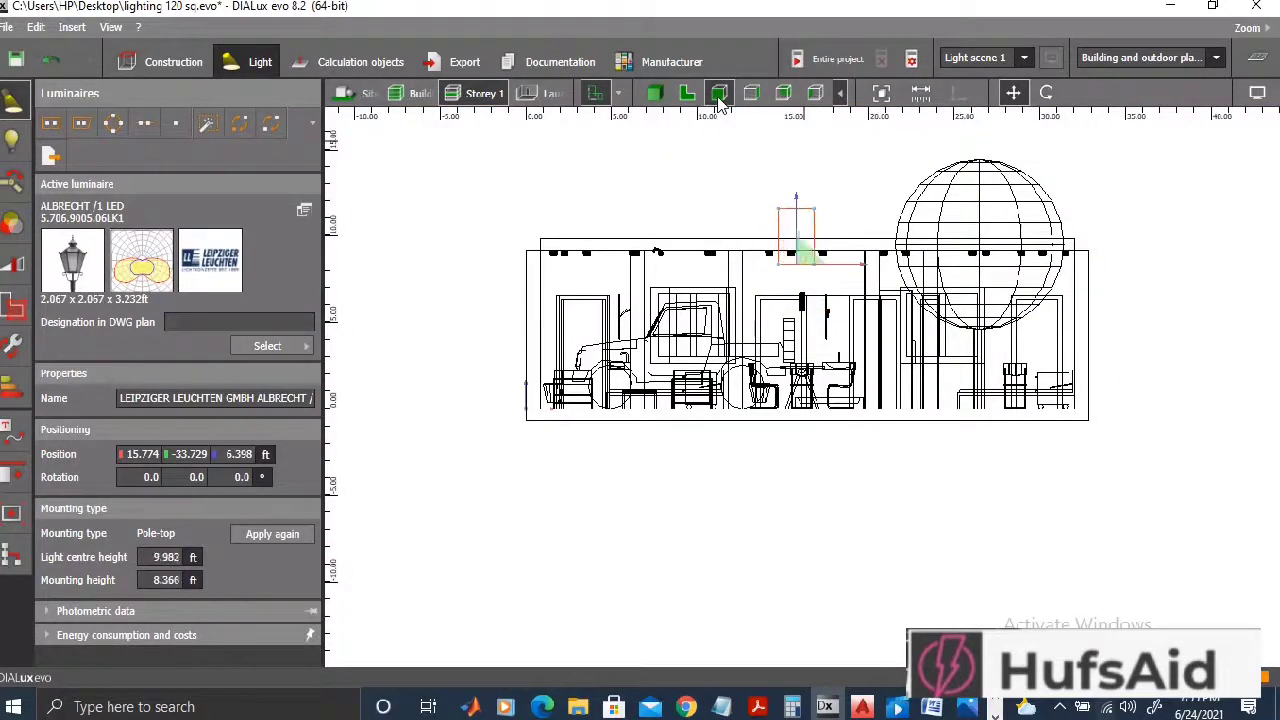
key(Down)
key(Down)
key(Down)
key(Down)
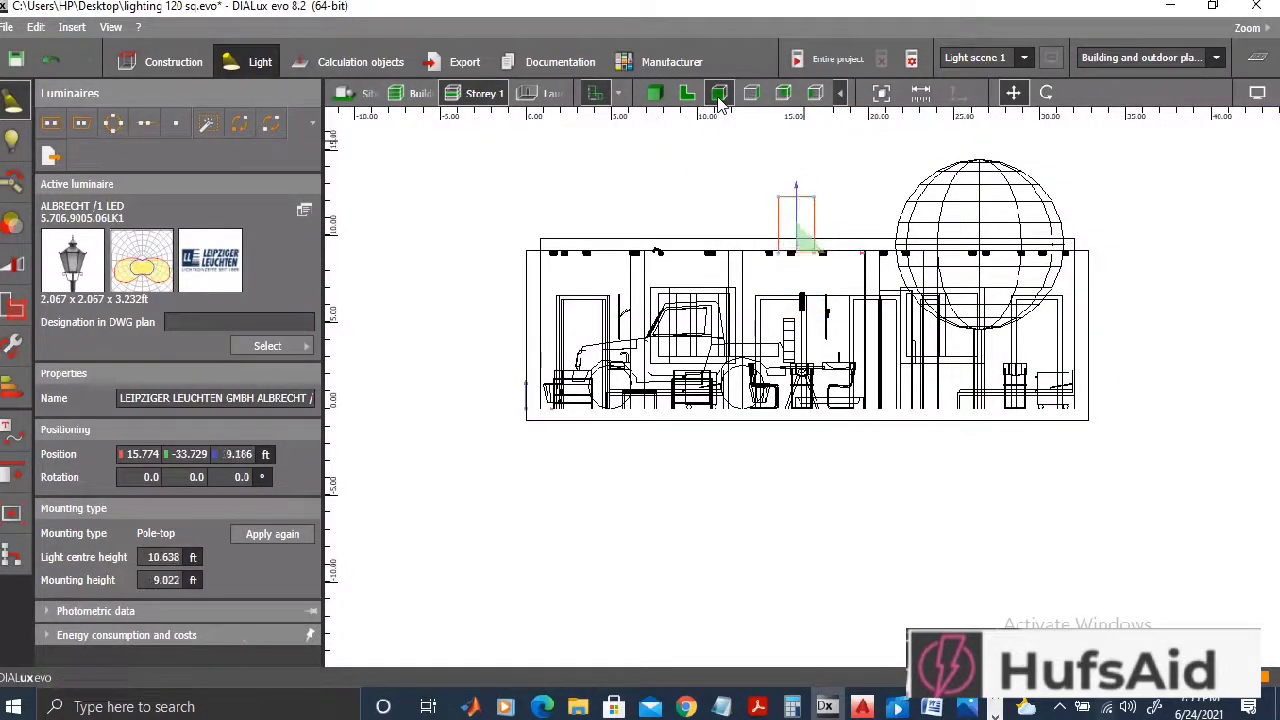
key(Down)
key(Down)
key(Down)
key(Down)
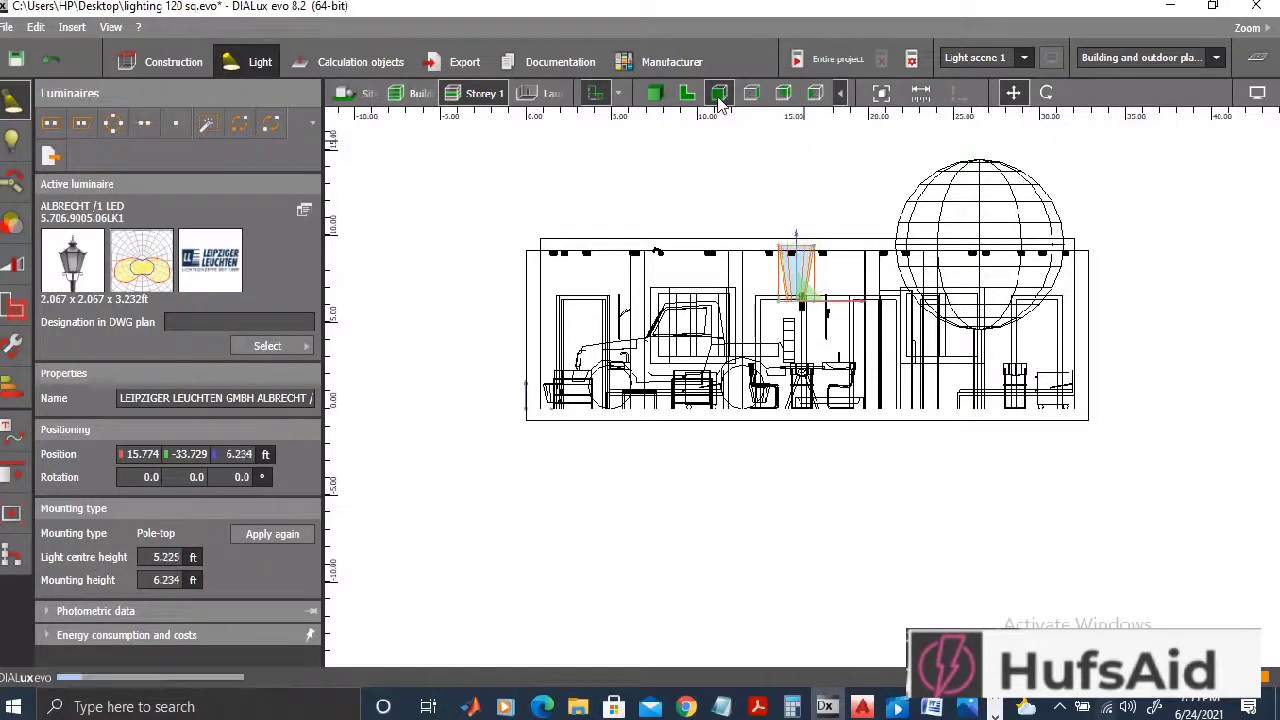
key(Down)
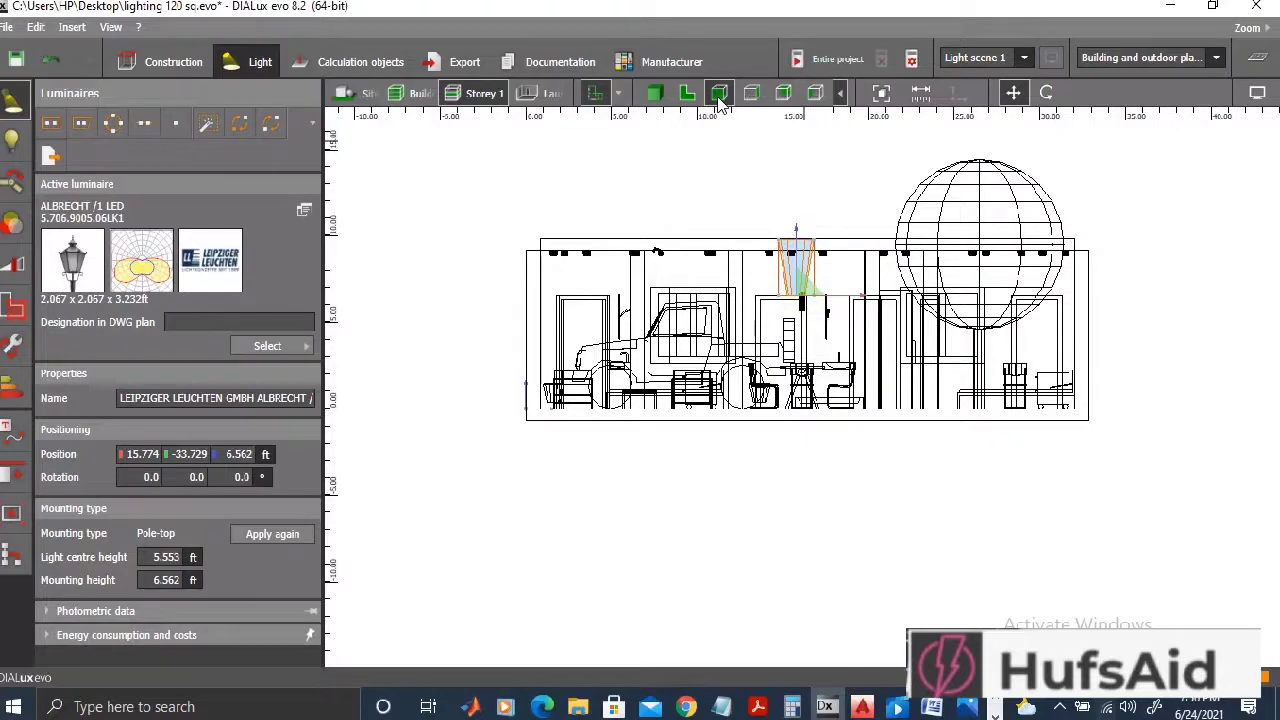
Step: Return to the floor plan, switch to the calculation objects and calculate the project
click(687, 93)
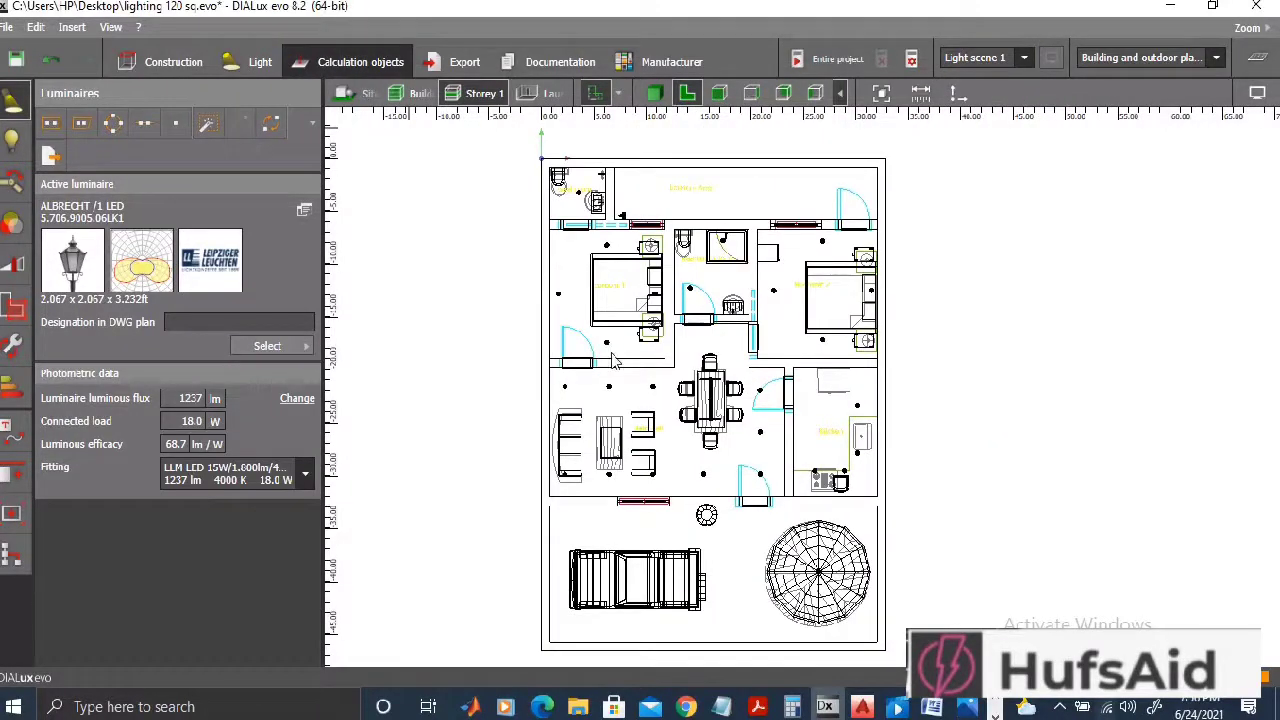
click(381, 60)
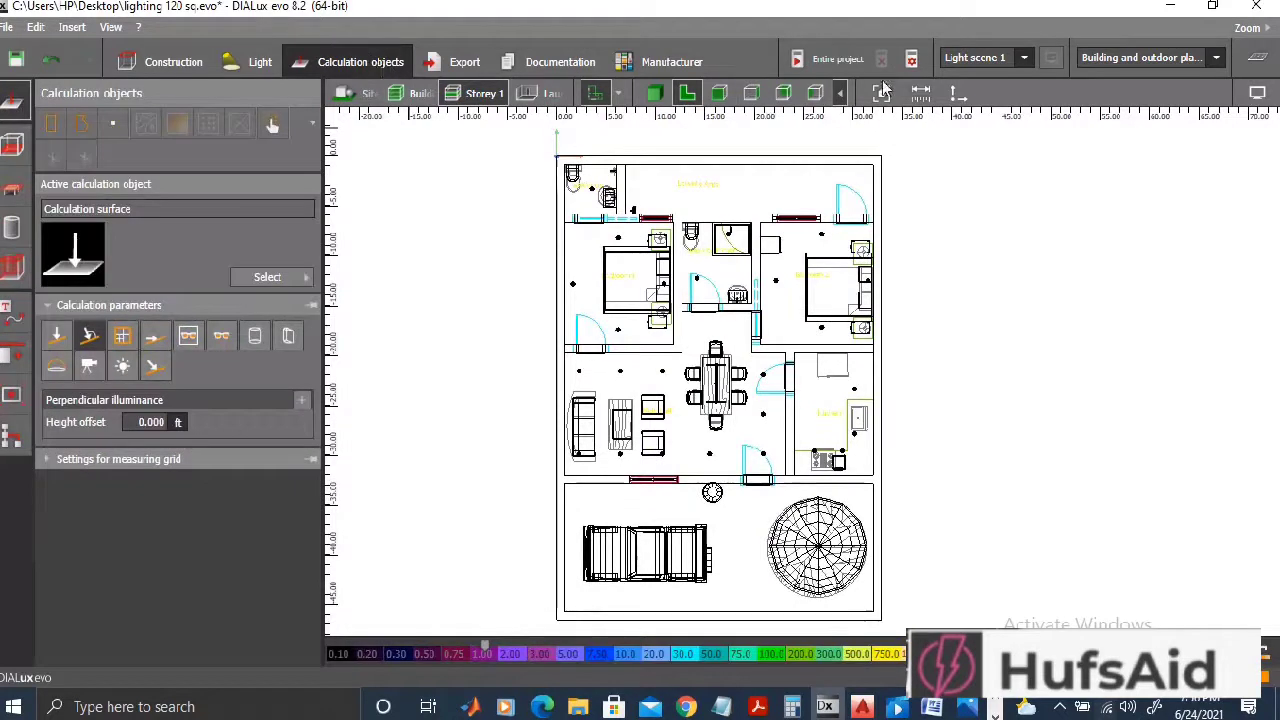
click(911, 59)
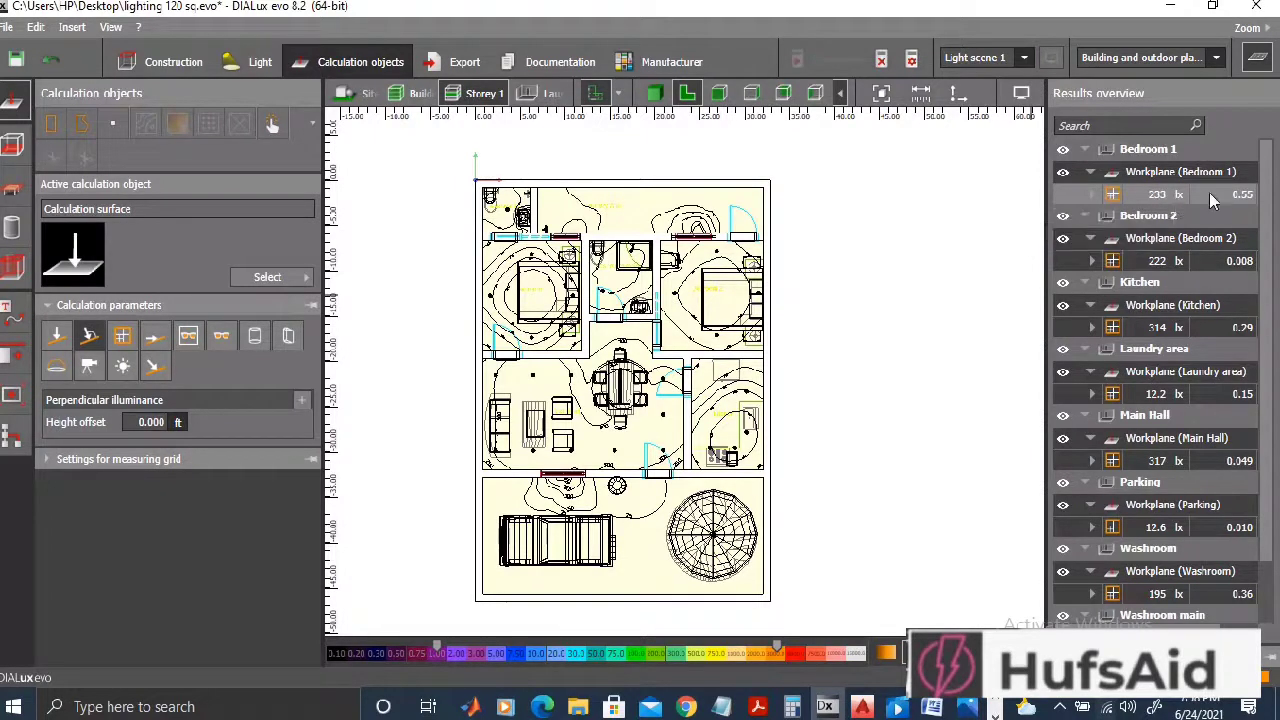
Step: Expand the perpendicular illuminance results of the Bedroom 1 and Bedroom 2 workplanes and examine them
click(1092, 196)
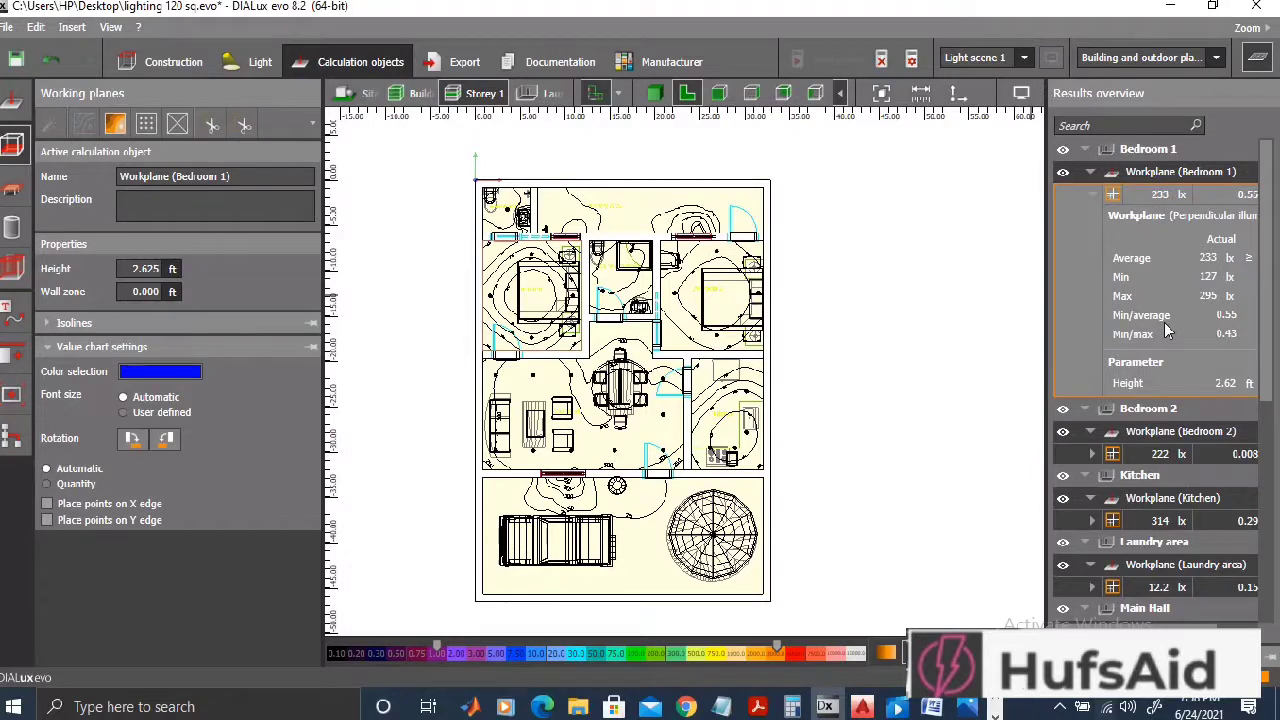
key(alt+Tab)
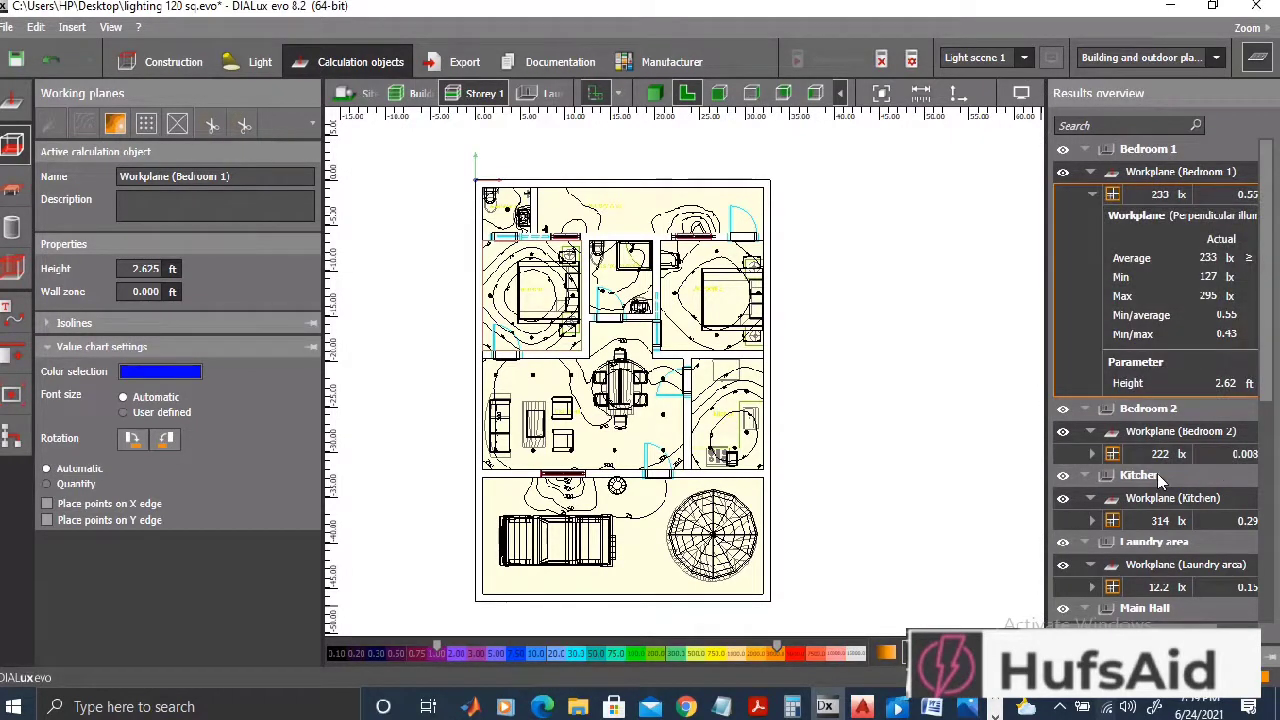
click(1090, 456)
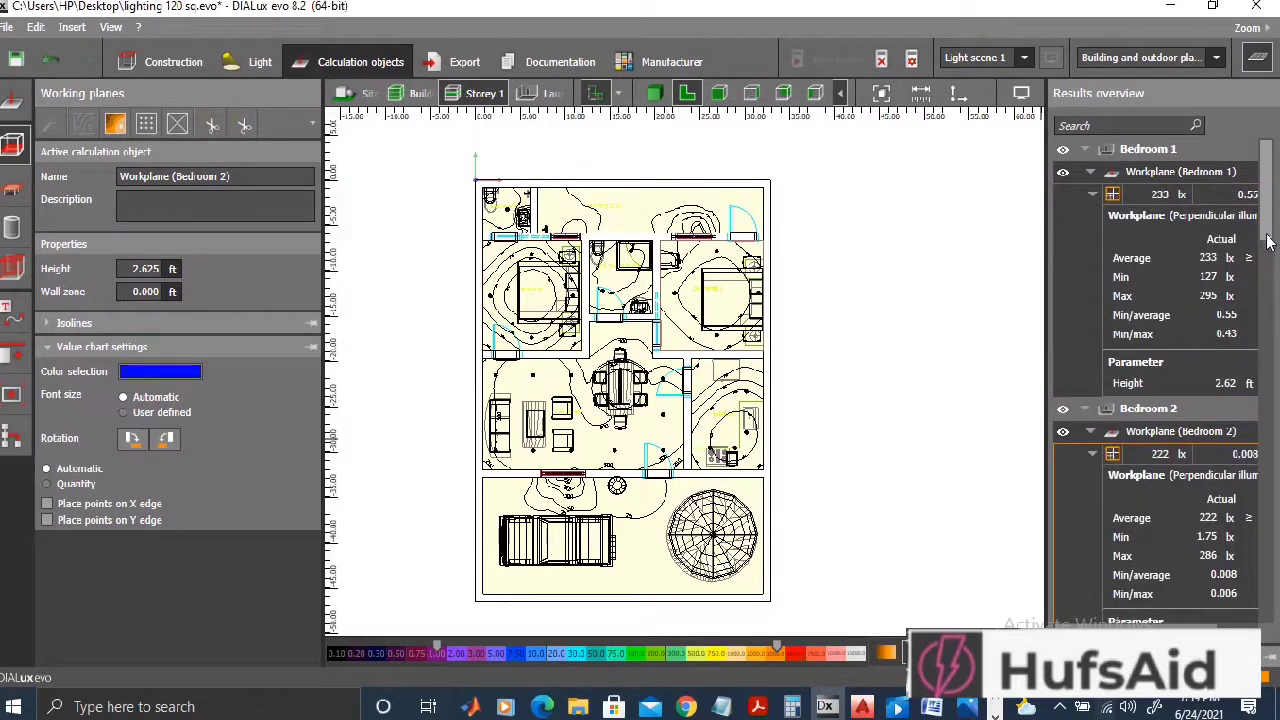
drag(1268, 245, 1270, 255)
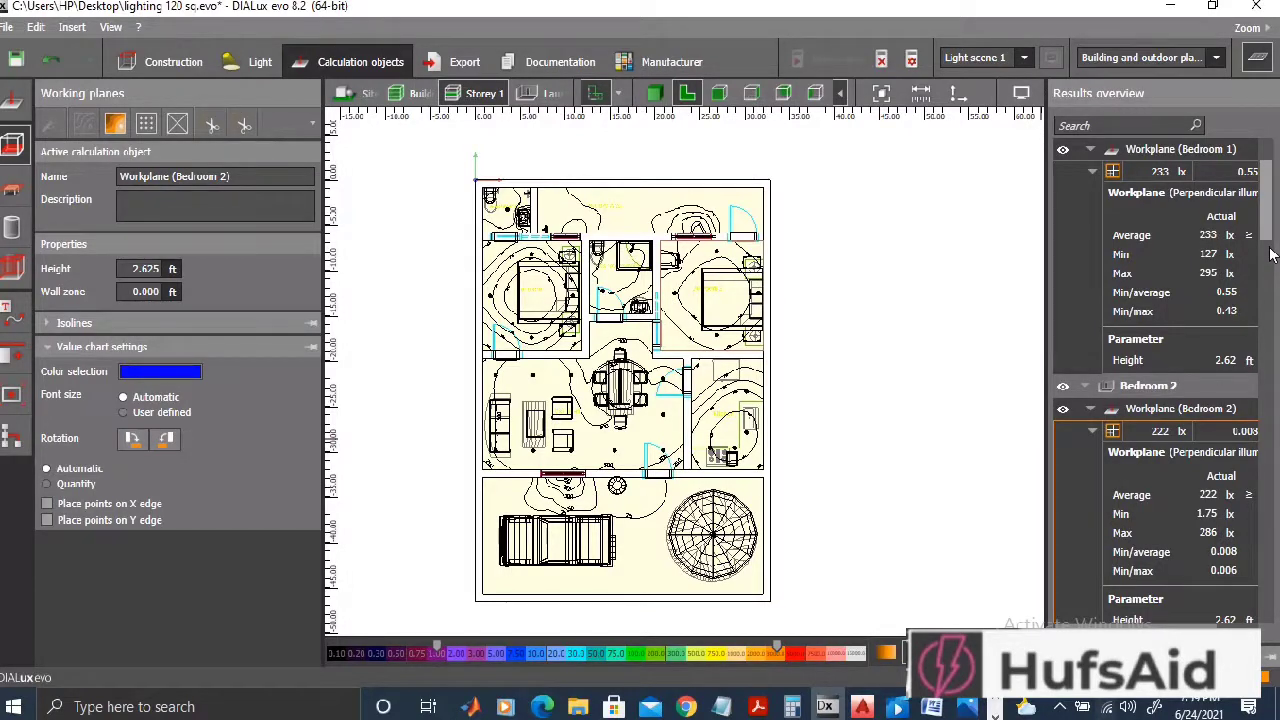
key(Escape)
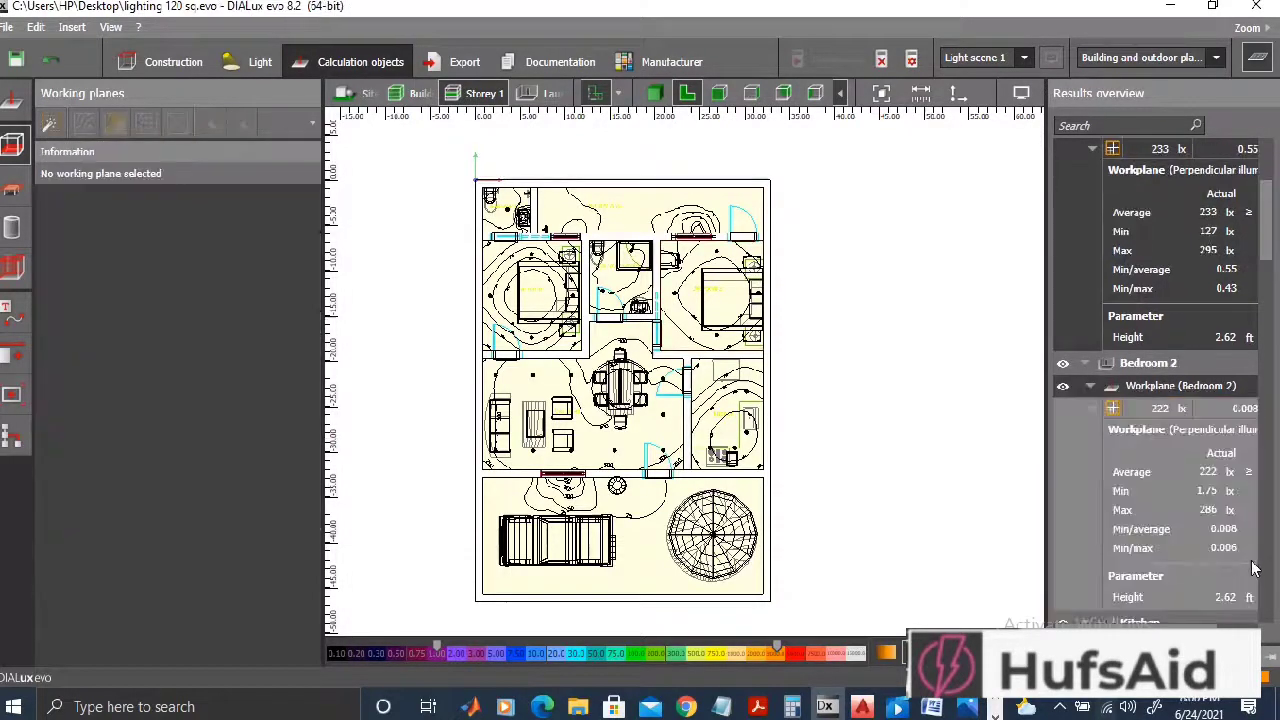
Step: Expand the Kitchen workplane's illuminance results and review the remaining rooms' results down to Washroom main
scroll(1250, 500, down, 5)
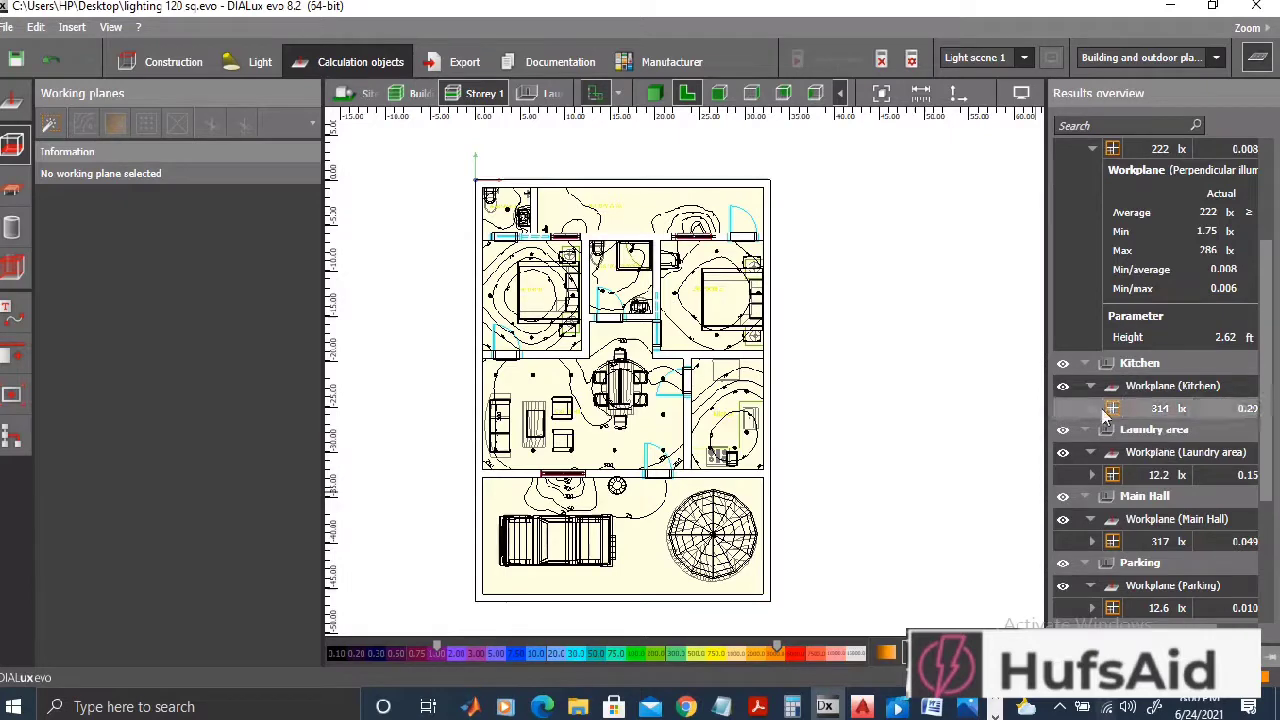
click(1090, 390)
click(1091, 390)
click(1092, 390)
click(1091, 390)
click(1091, 408)
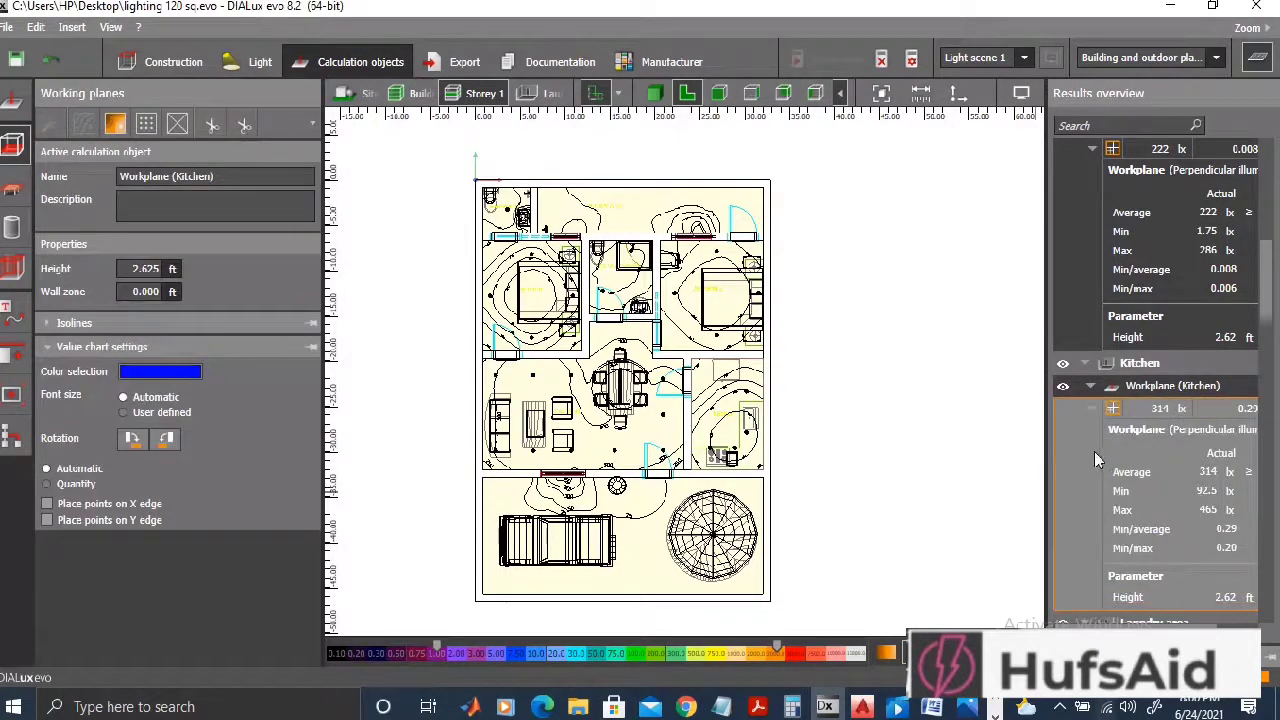
drag(1265, 298, 1265, 398)
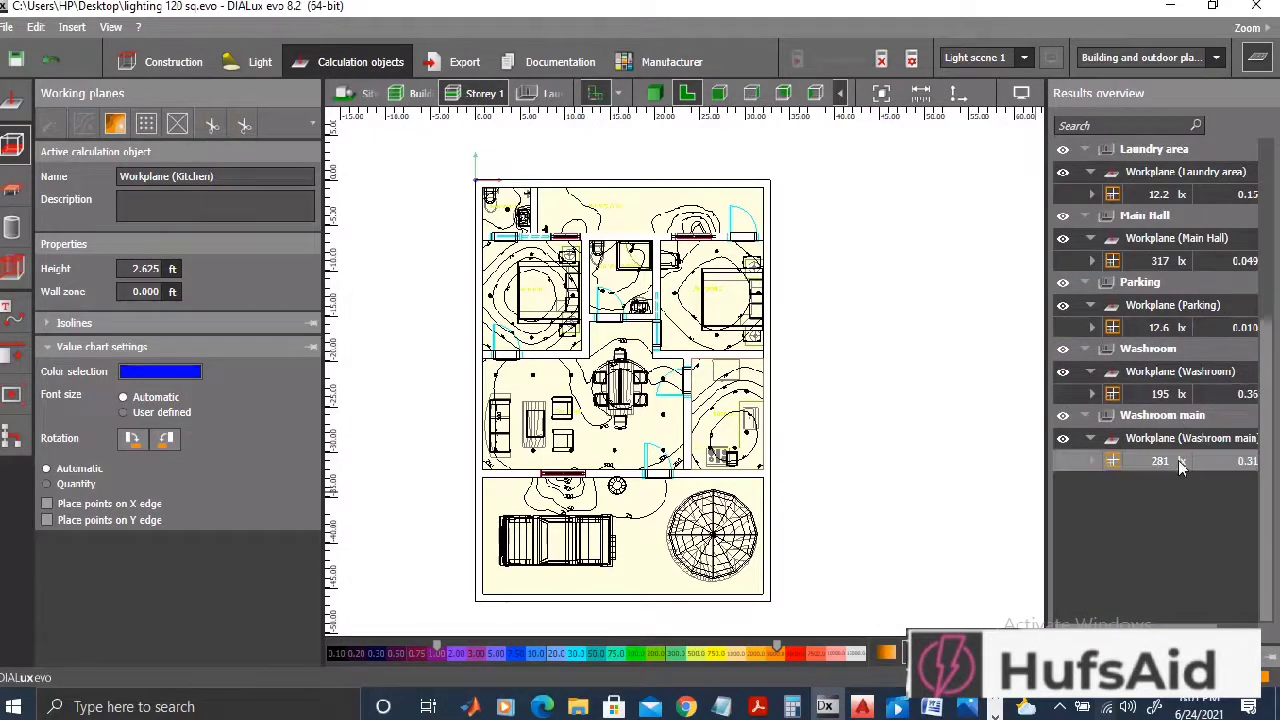
Step: Hide the calculation results of the Bedroom 1 and Bedroom 2 workplanes in the plan
click(1102, 335)
click(1065, 174)
click(1065, 174)
click(1065, 174)
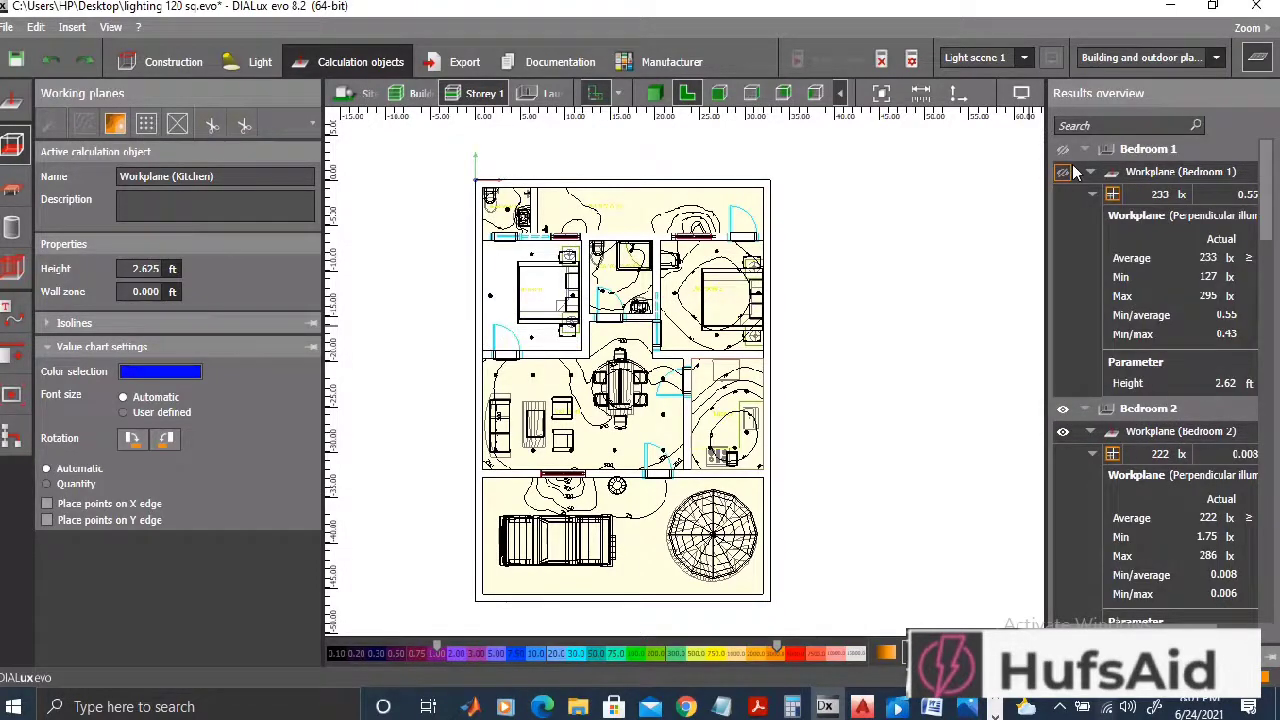
scroll(1085, 410, down, 1)
click(1065, 388)
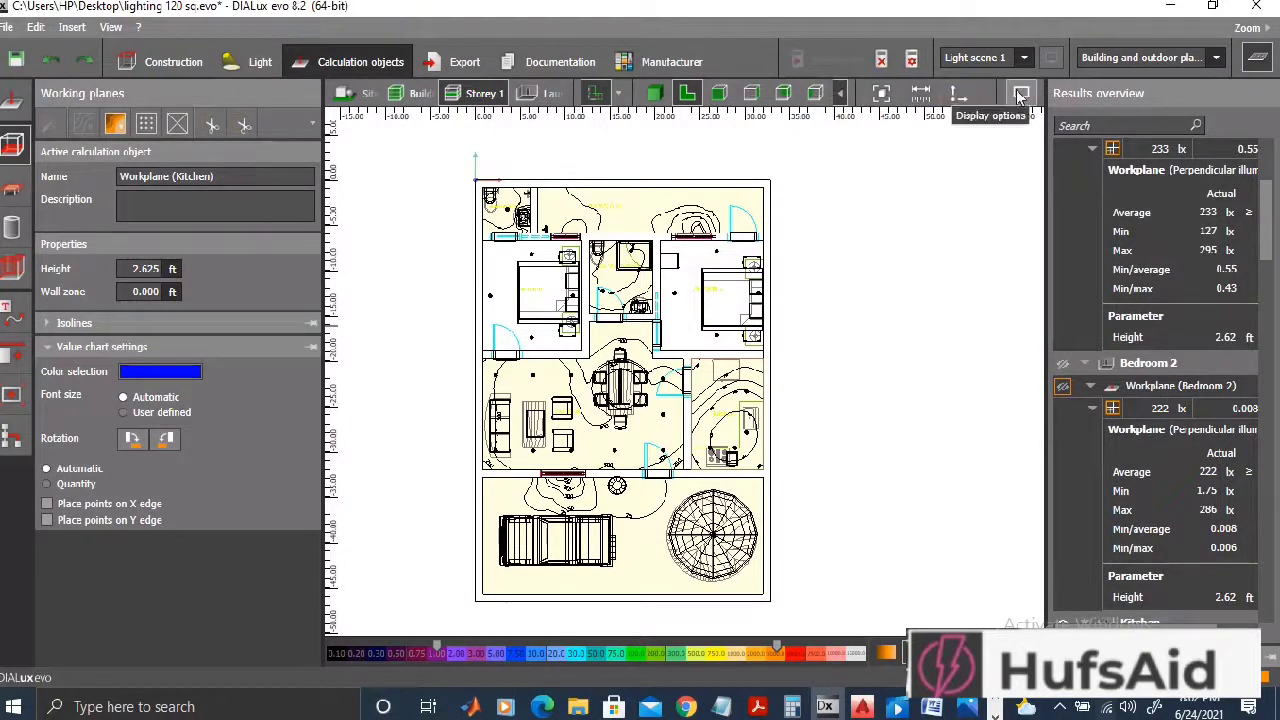
Step: Hide the calculation results of the Laundry area, Main Hall, Parking and Washroom in the plan
scroll(1068, 180, down, 5)
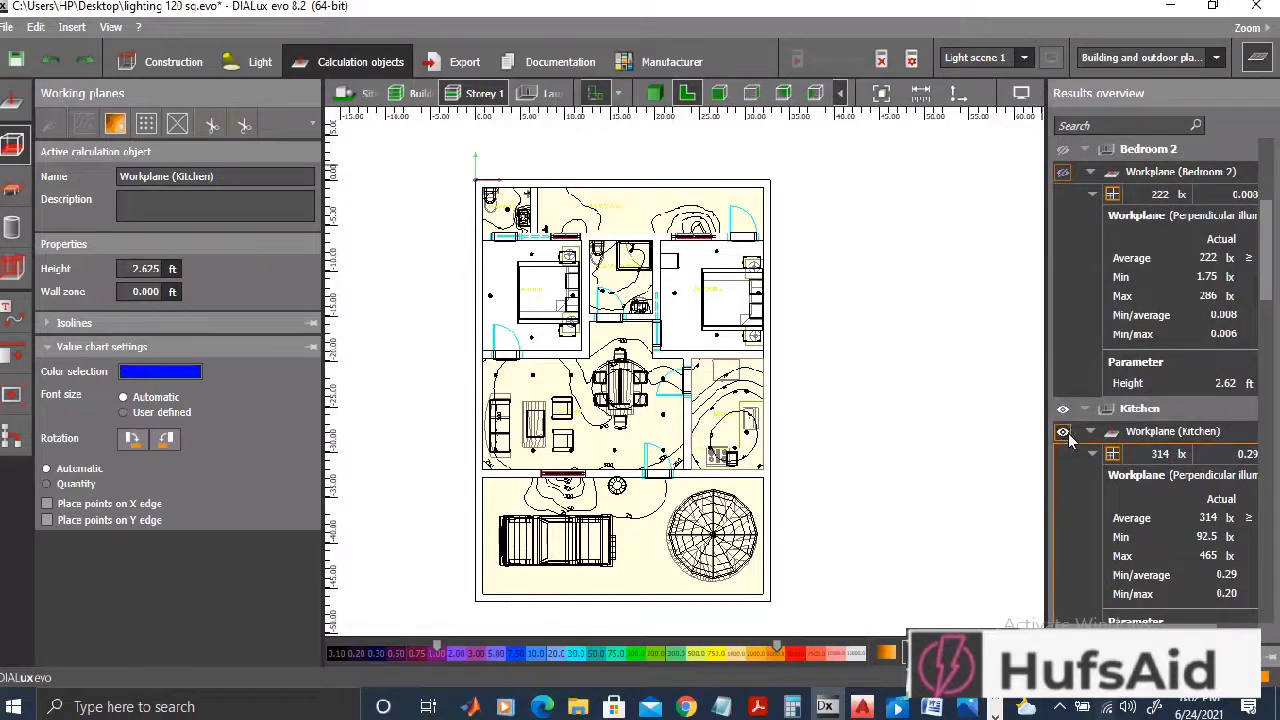
drag(1265, 230, 1275, 400)
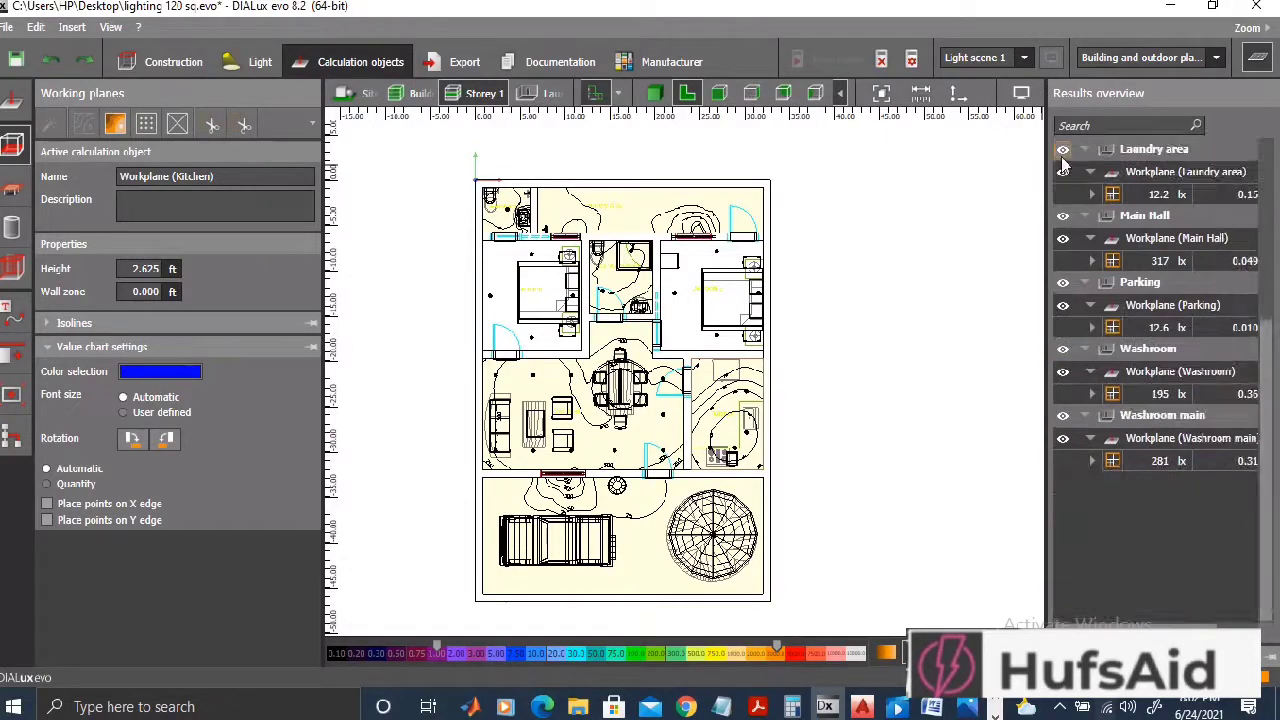
click(1063, 149)
click(1063, 215)
click(1063, 282)
click(1063, 348)
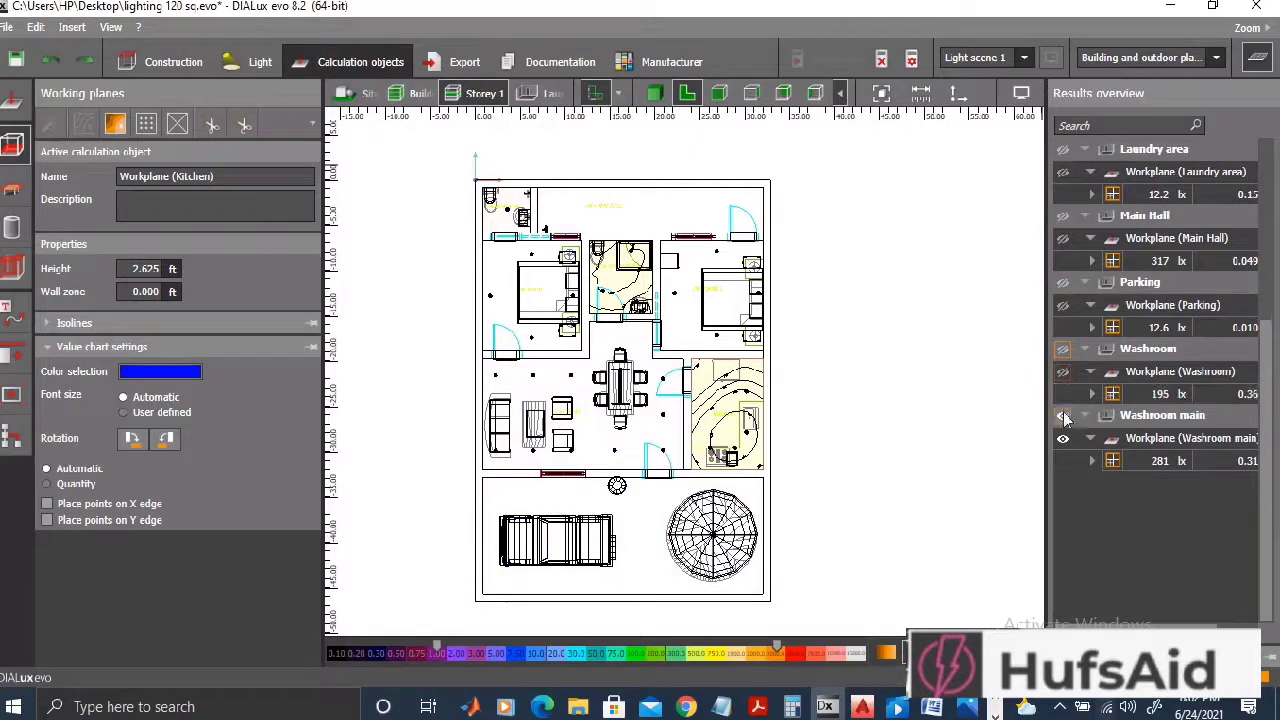
Step: Examine the perpendicular illuminance results of the Washroom main, Washroom, Parking and Laundry area workplanes one at a time in the plan
click(1117, 460)
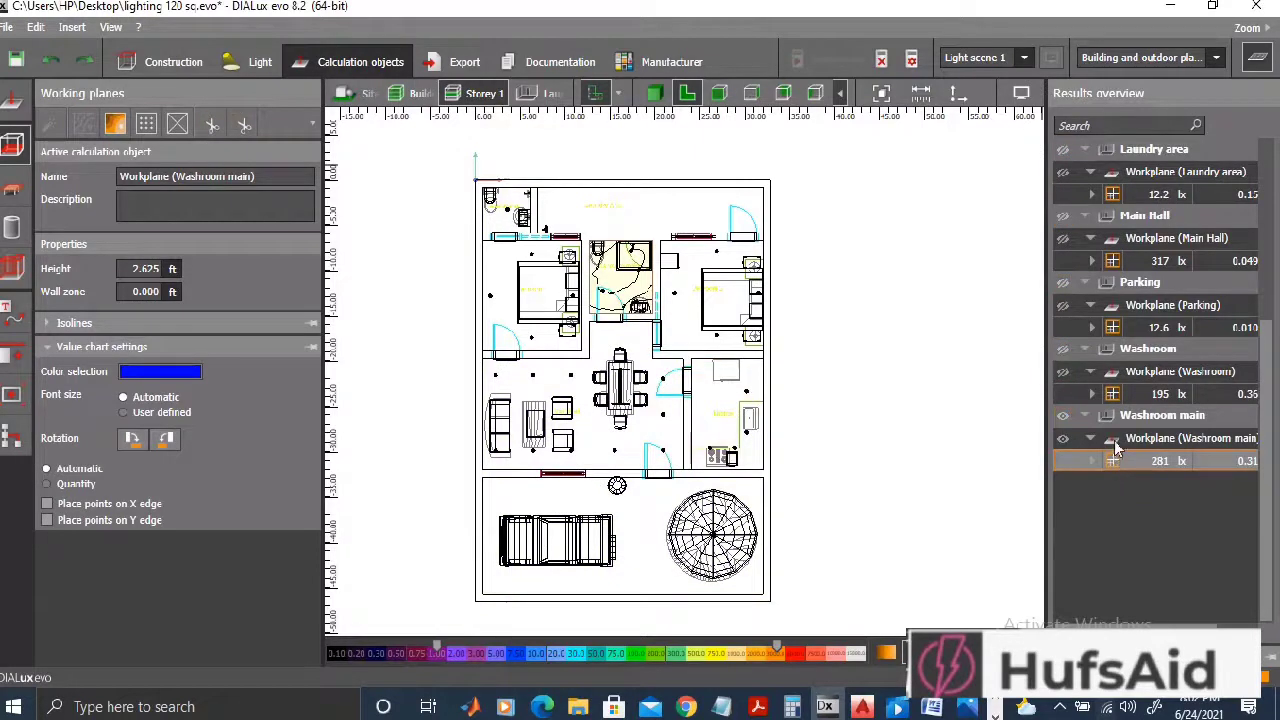
click(1113, 393)
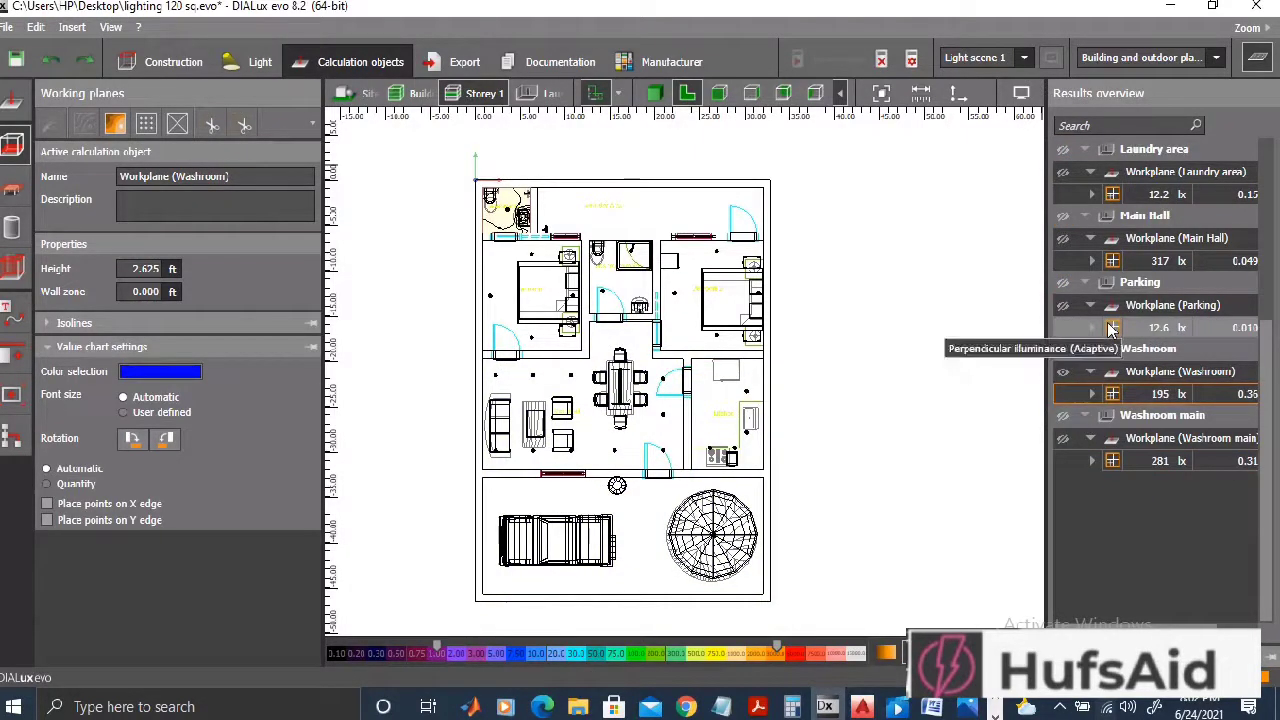
click(1113, 328)
click(1063, 282)
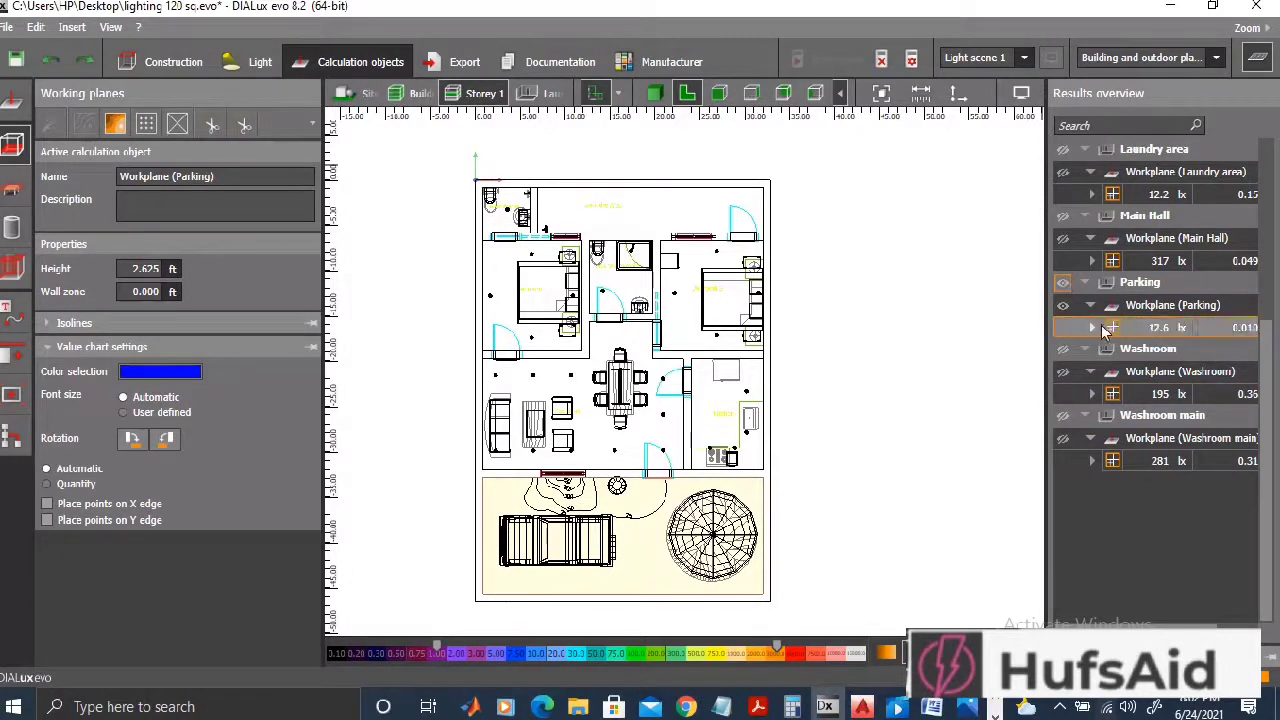
click(1113, 461)
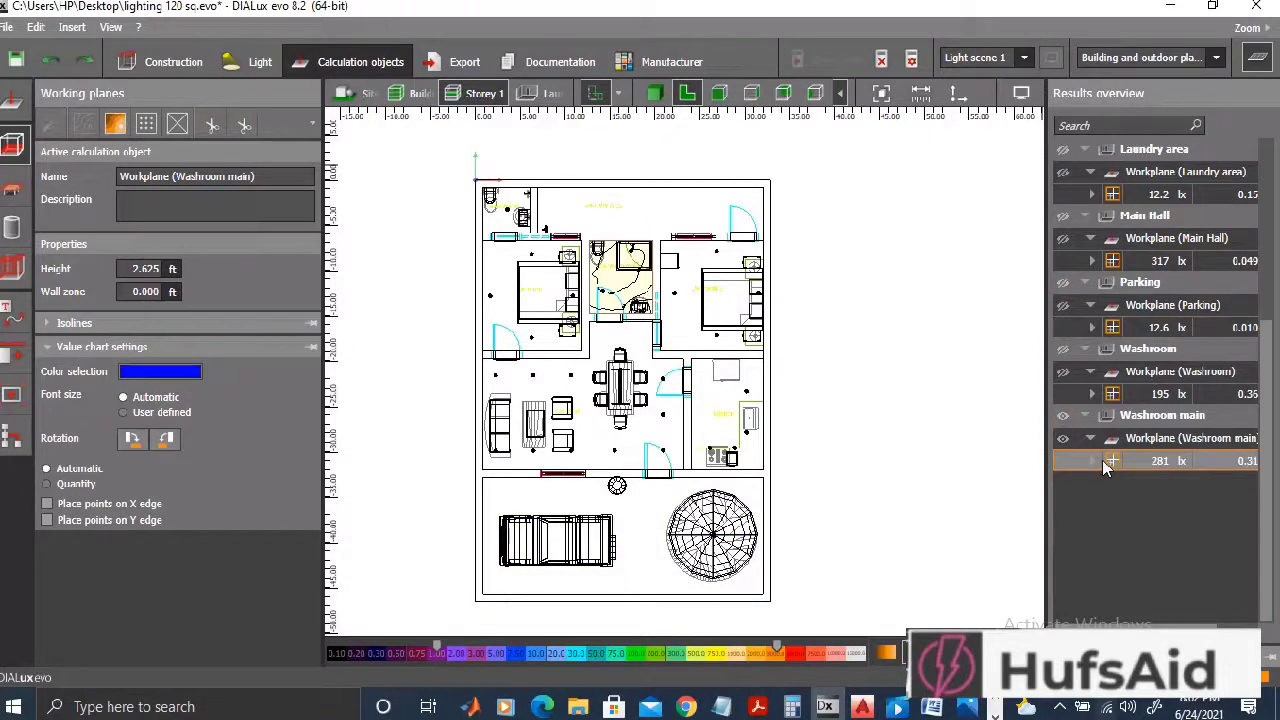
click(1103, 194)
scroll(1062, 415, up, 10)
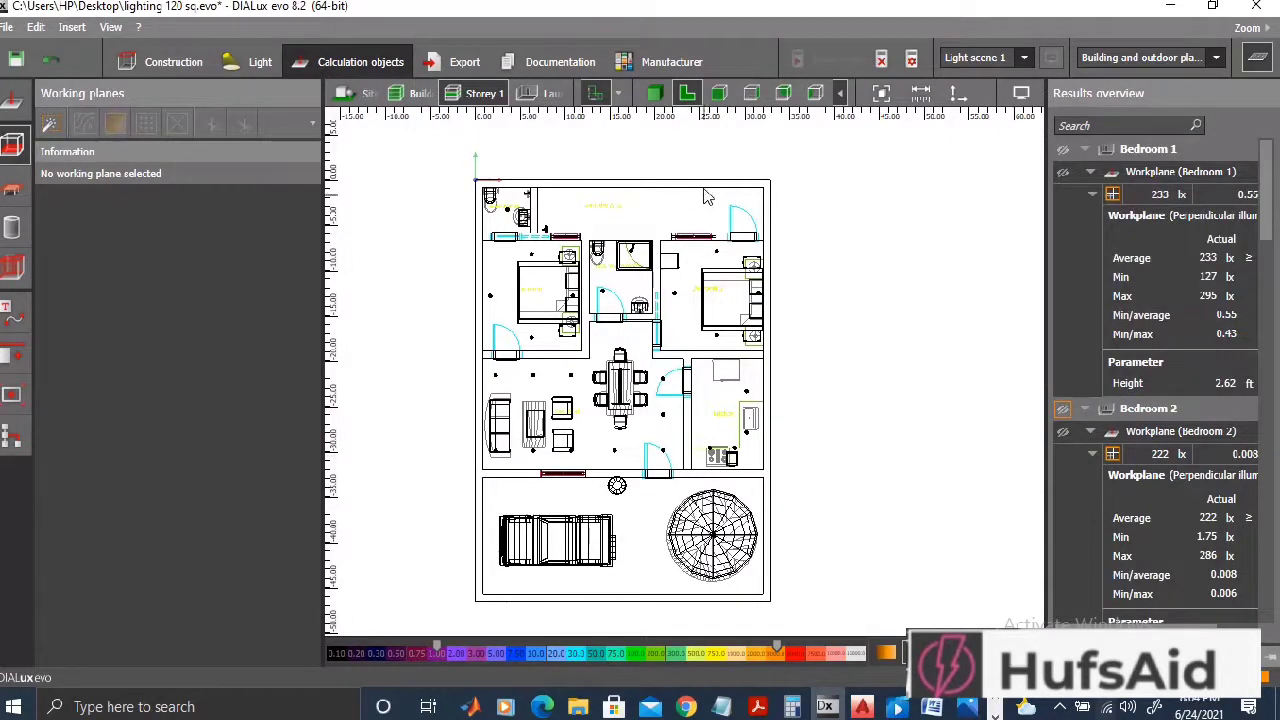
Step: Switch to the 3D view and examine the lighting of the parking area and the adjoining rooms
click(653, 94)
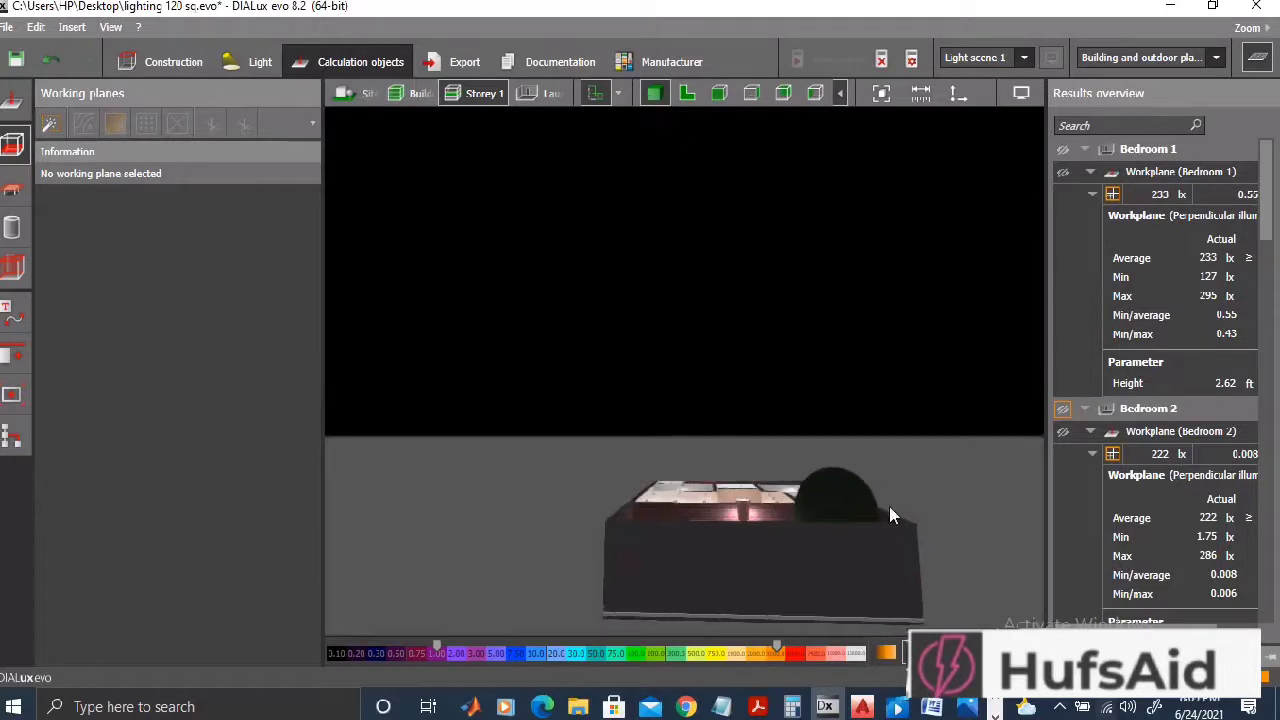
scroll(858, 560, up, 1)
drag(857, 519, 784, 508)
scroll(868, 528, up, 5)
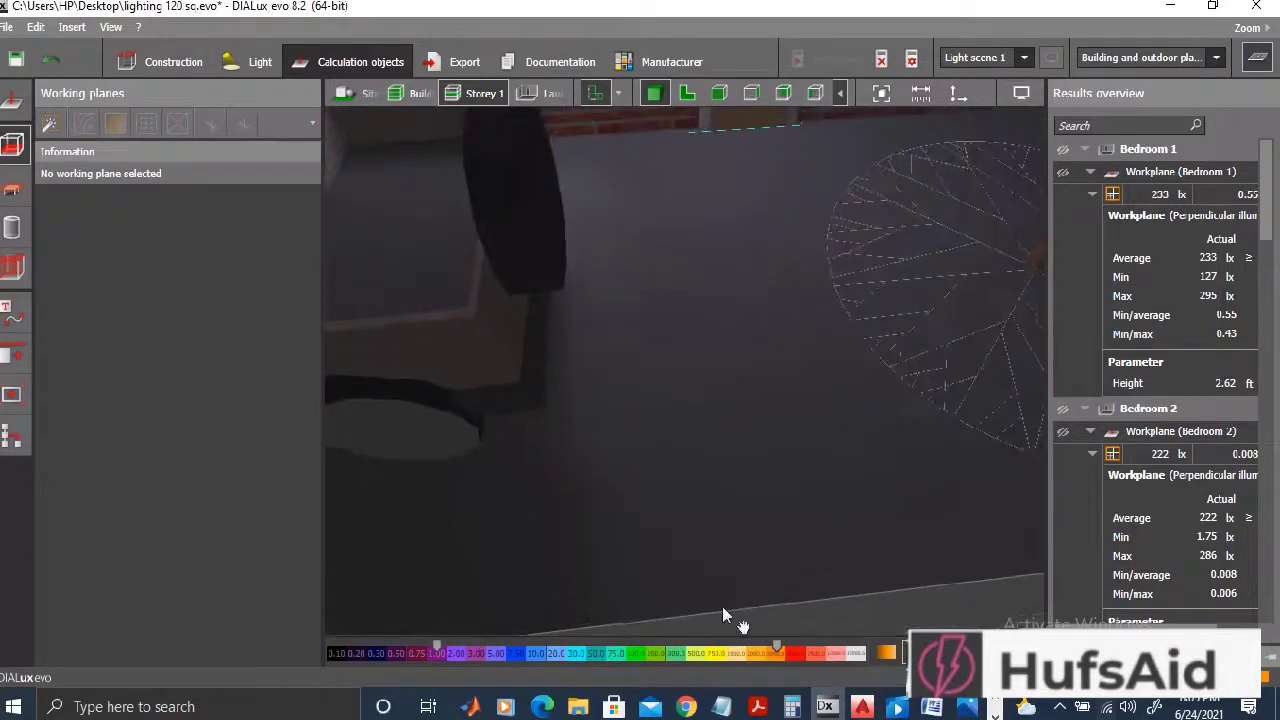
scroll(779, 340, down, 5)
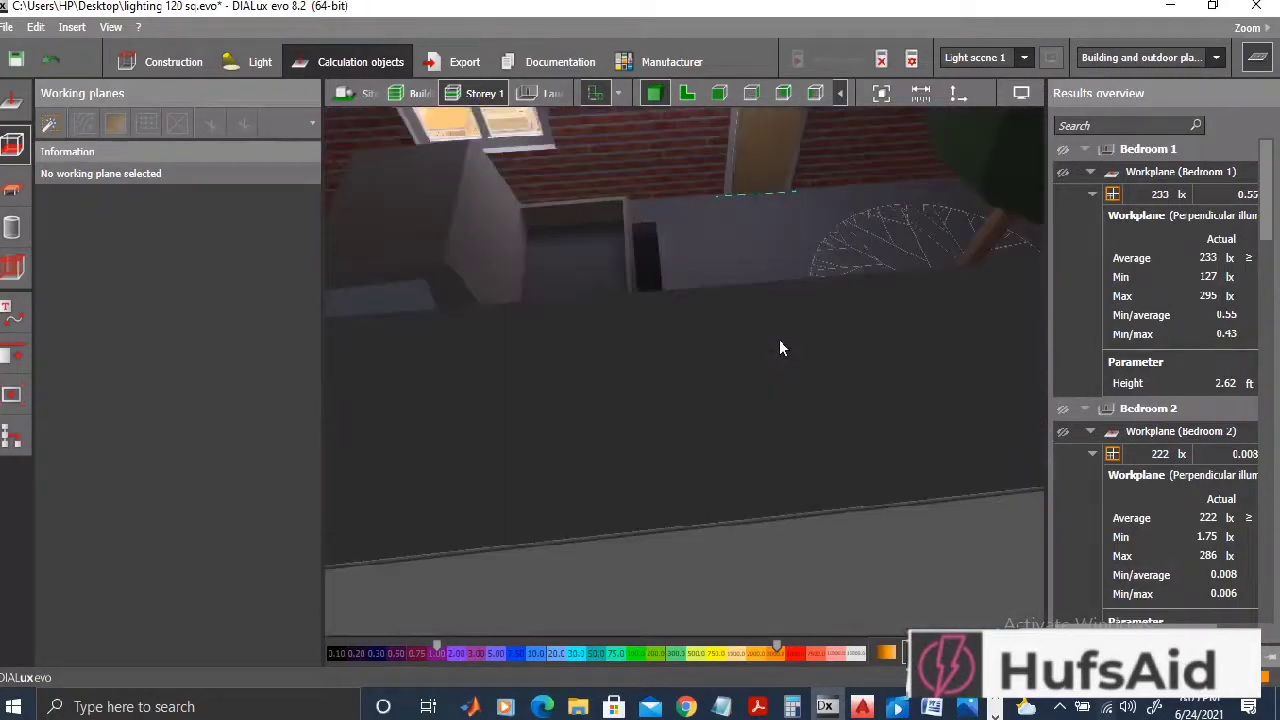
drag(774, 224, 703, 507)
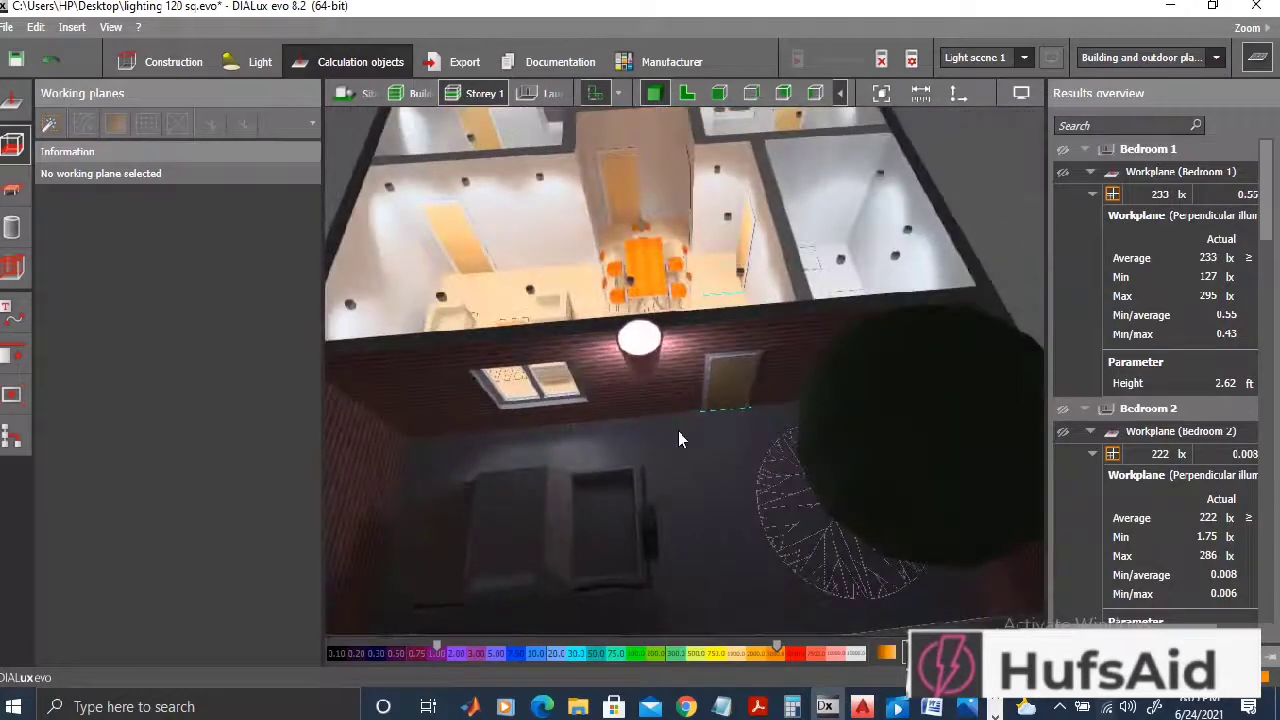
scroll(684, 385, up, 3)
drag(718, 411, 760, 330)
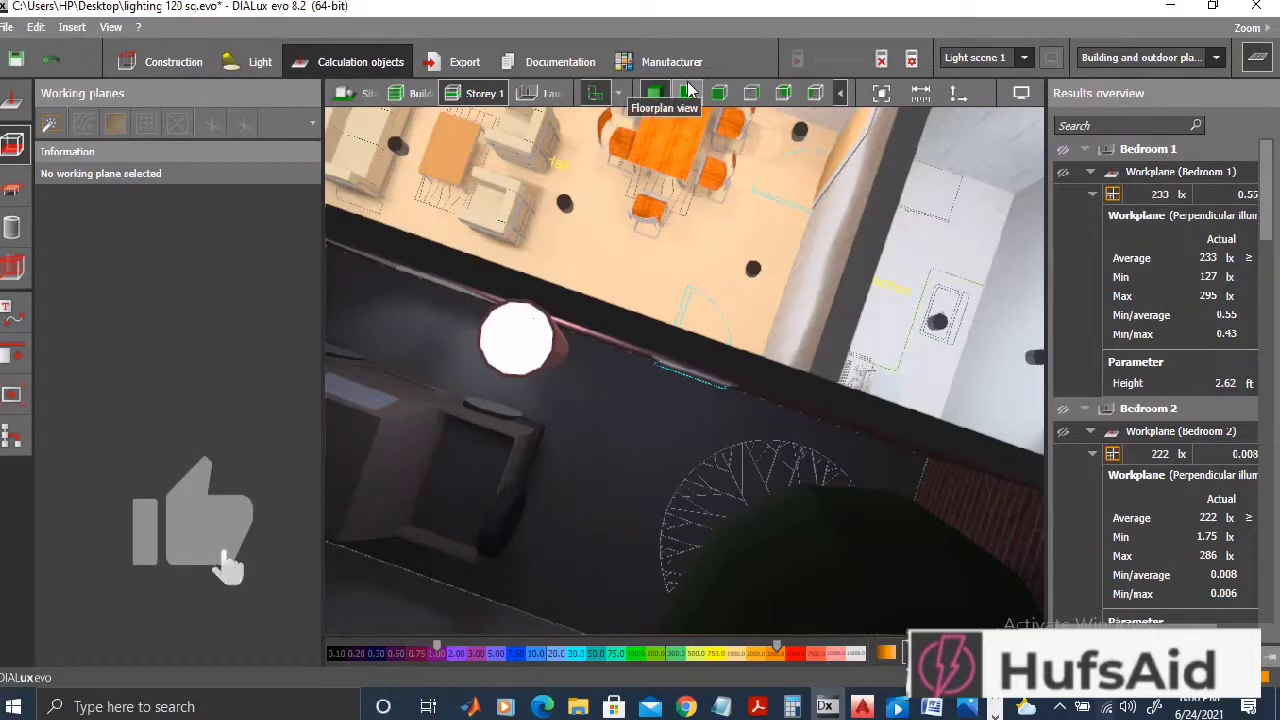
Step: Open the Laundry area on its own and inspect its workplane and lighting in 3D
click(568, 94)
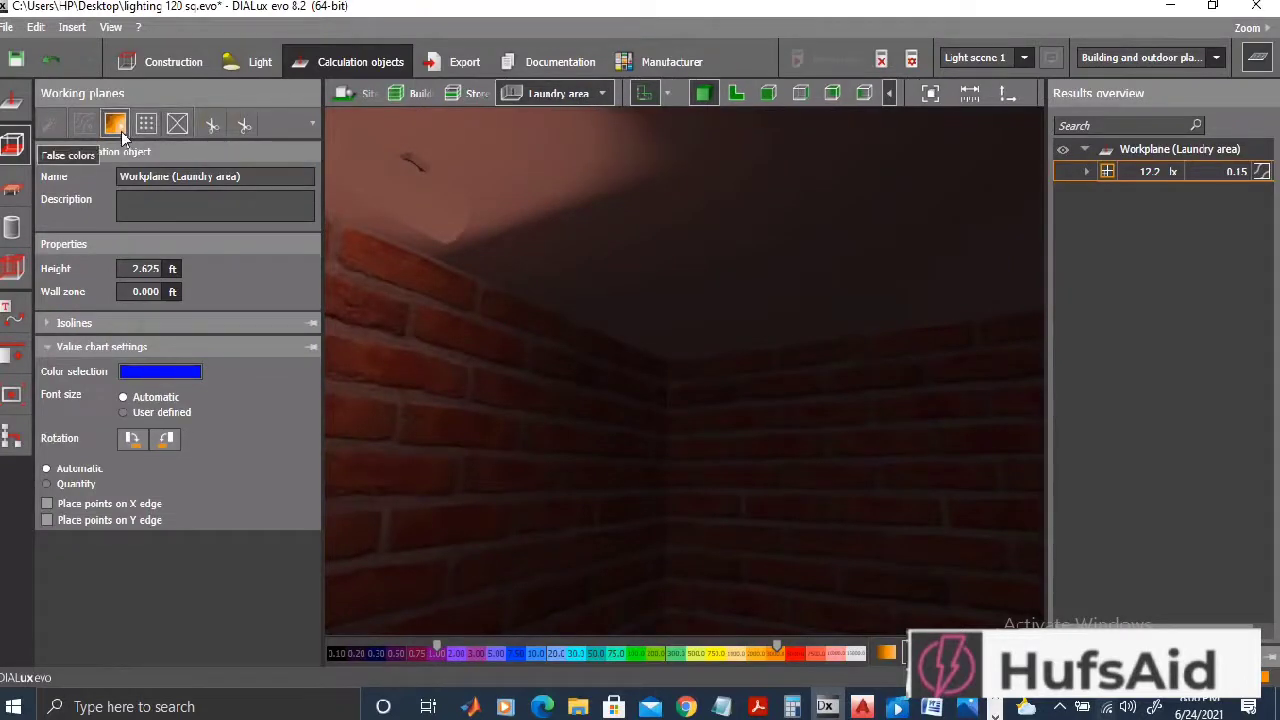
drag(600, 180, 695, 399)
scroll(948, 583, down, 5)
scroll(713, 342, up, 5)
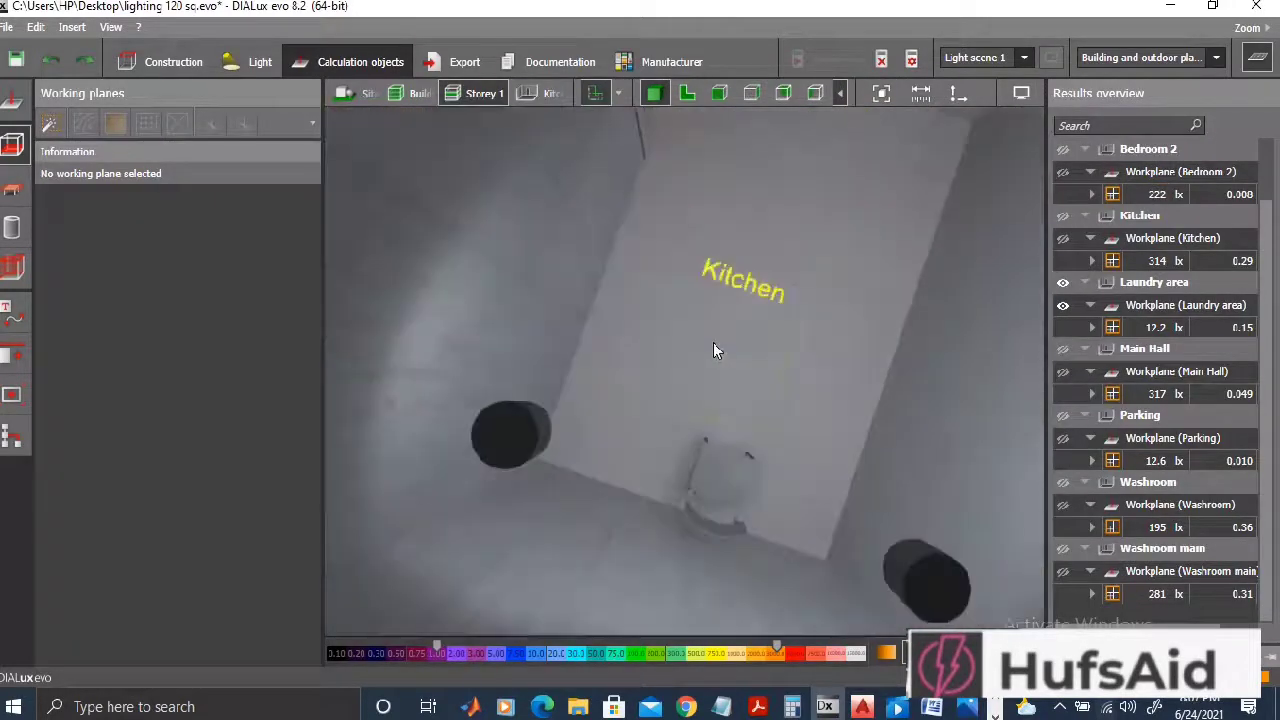
Step: Examine the kitchen and the main hall's dining area in 3D, including an overall look at the lit house
drag(755, 335, 794, 617)
scroll(748, 405, up, 5)
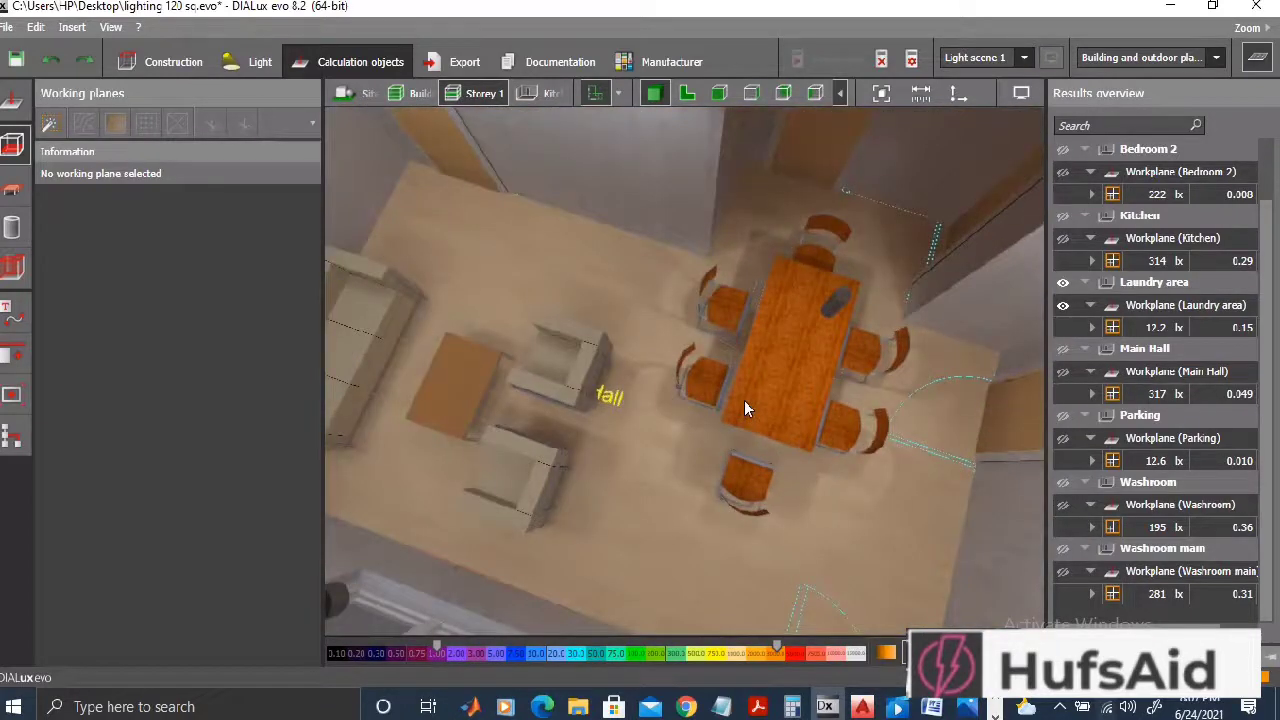
mouse_move(771, 486)
mouse_down()
mouse_move(791, 420)
mouse_move(756, 479)
mouse_up()
scroll(749, 479, down, 10)
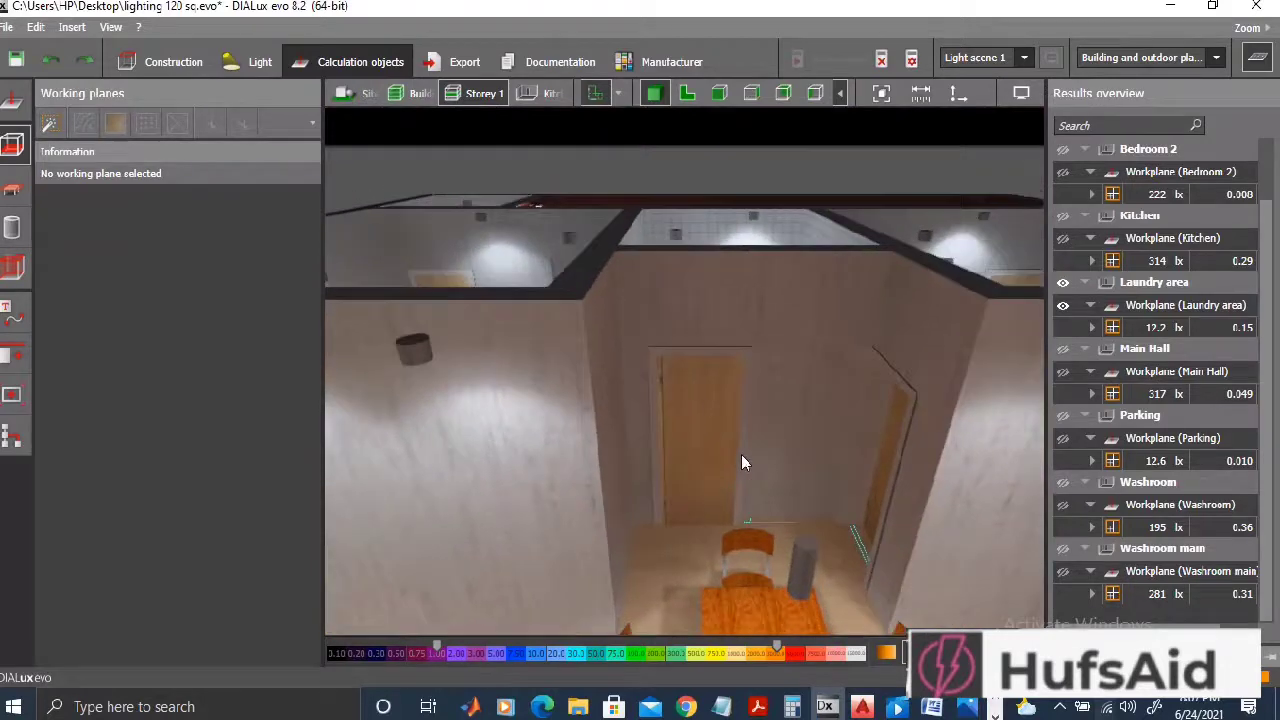
scroll(743, 447, down, 10)
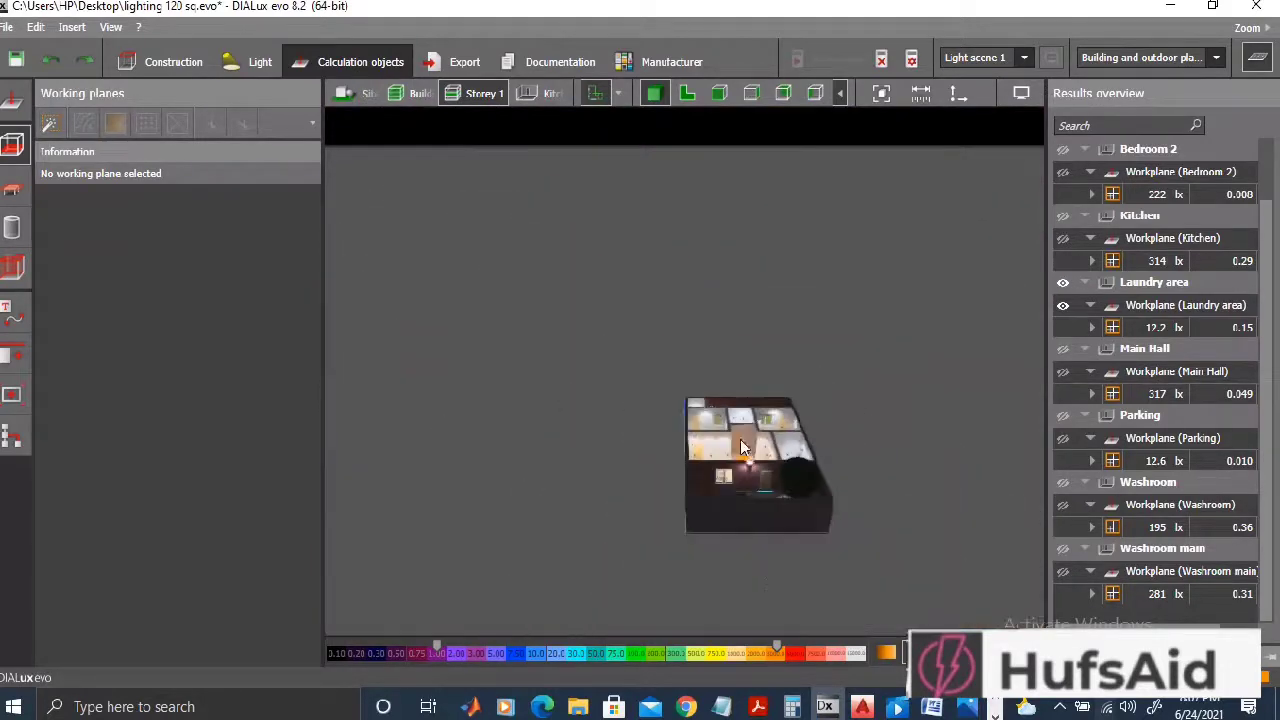
drag(754, 522, 670, 335)
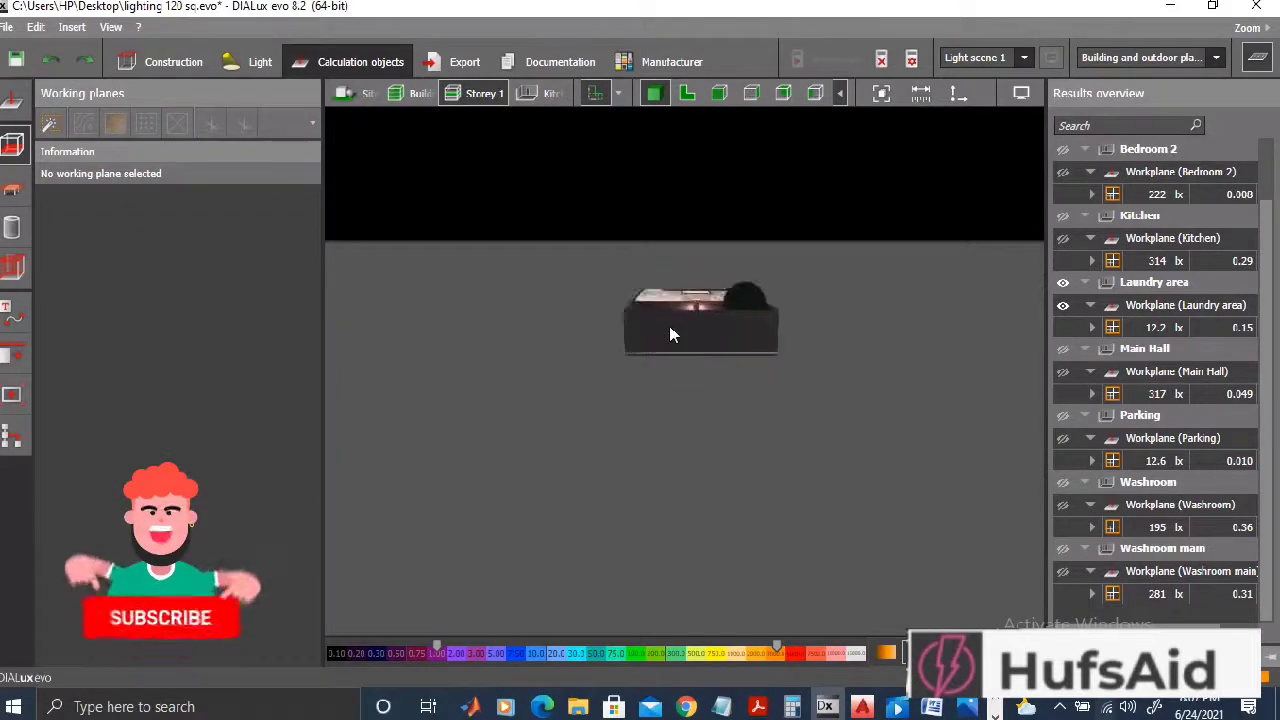
drag(714, 383, 716, 321)
Step: Inspect the main hall's interior lighting from eye level and view Bedroom 1 with its workplane
scroll(713, 321, up, 10)
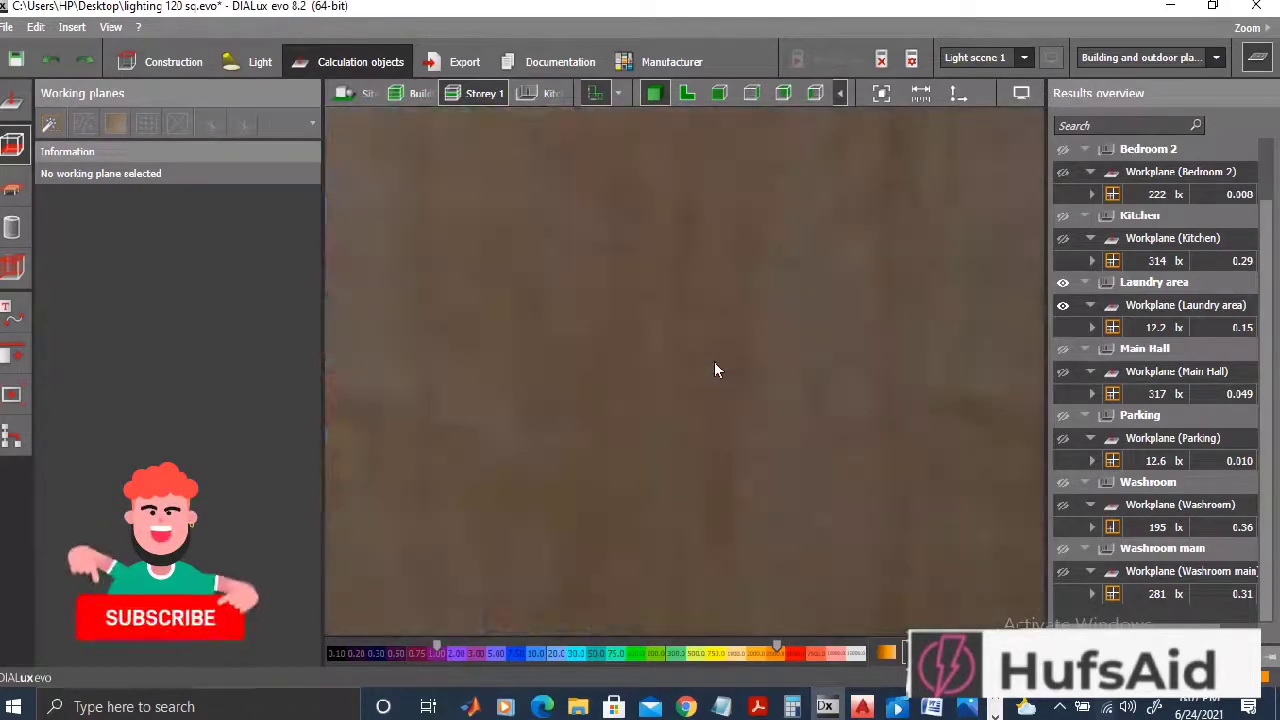
scroll(714, 370, up, 3)
drag(742, 422, 791, 418)
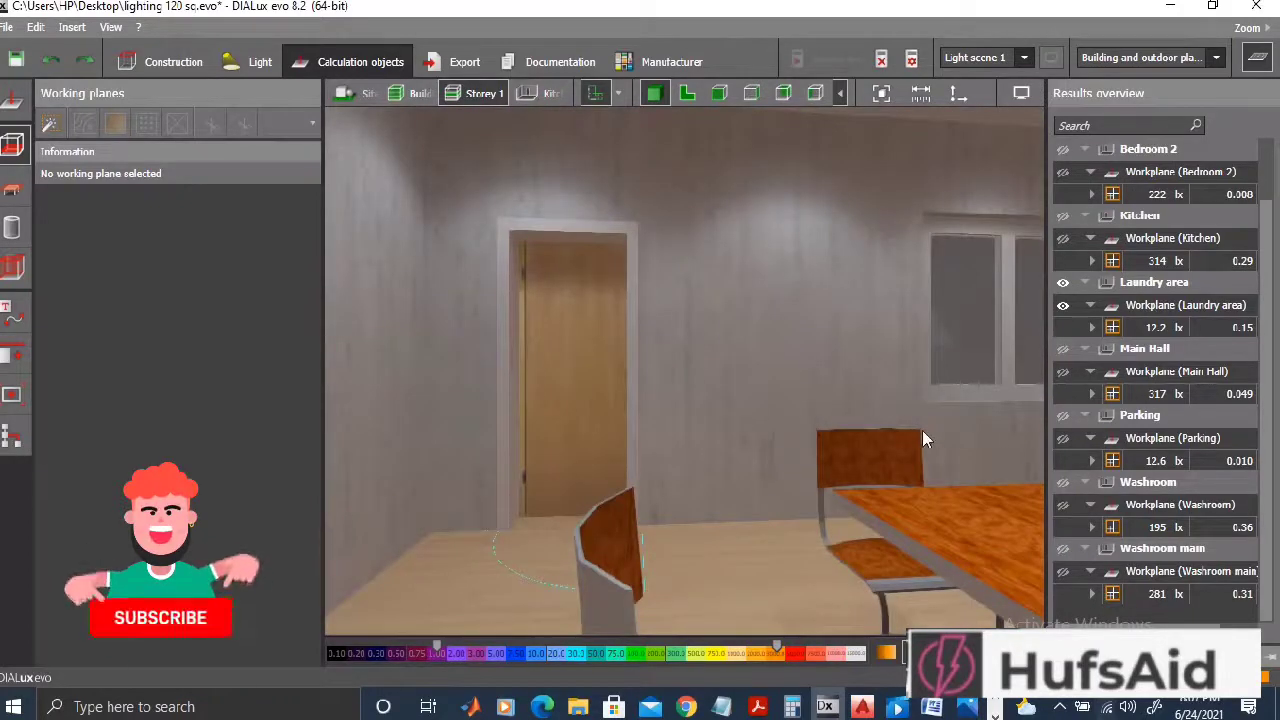
drag(924, 433, 1030, 474)
drag(525, 469, 688, 494)
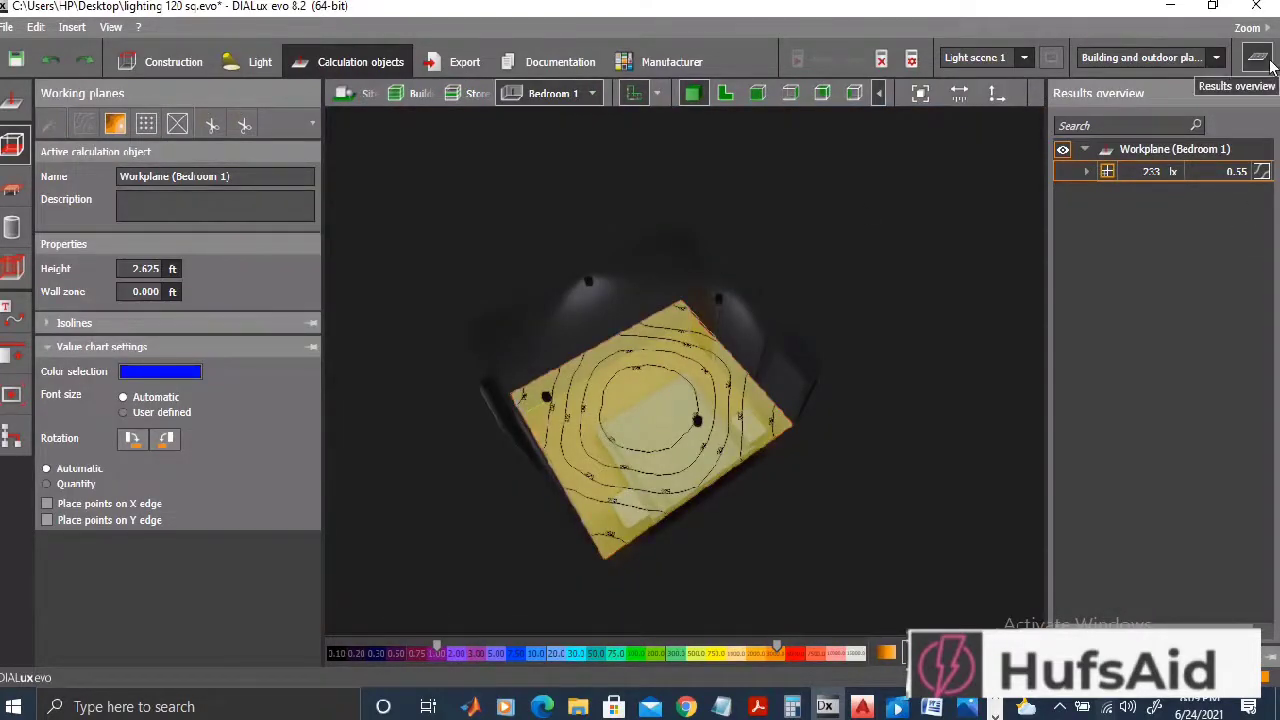
Step: Hide the results overview and inspect Bedroom 1's workplane and the main washroom in the enlarged 3D view
click(1260, 60)
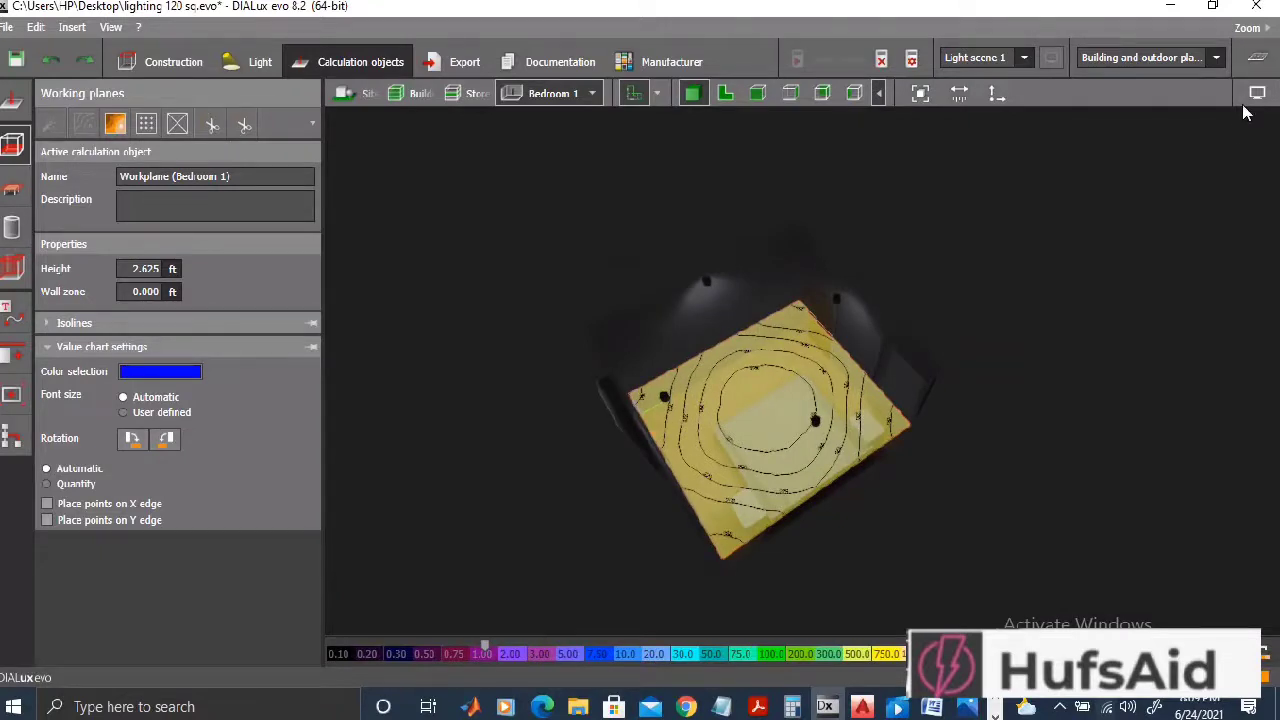
click(1258, 96)
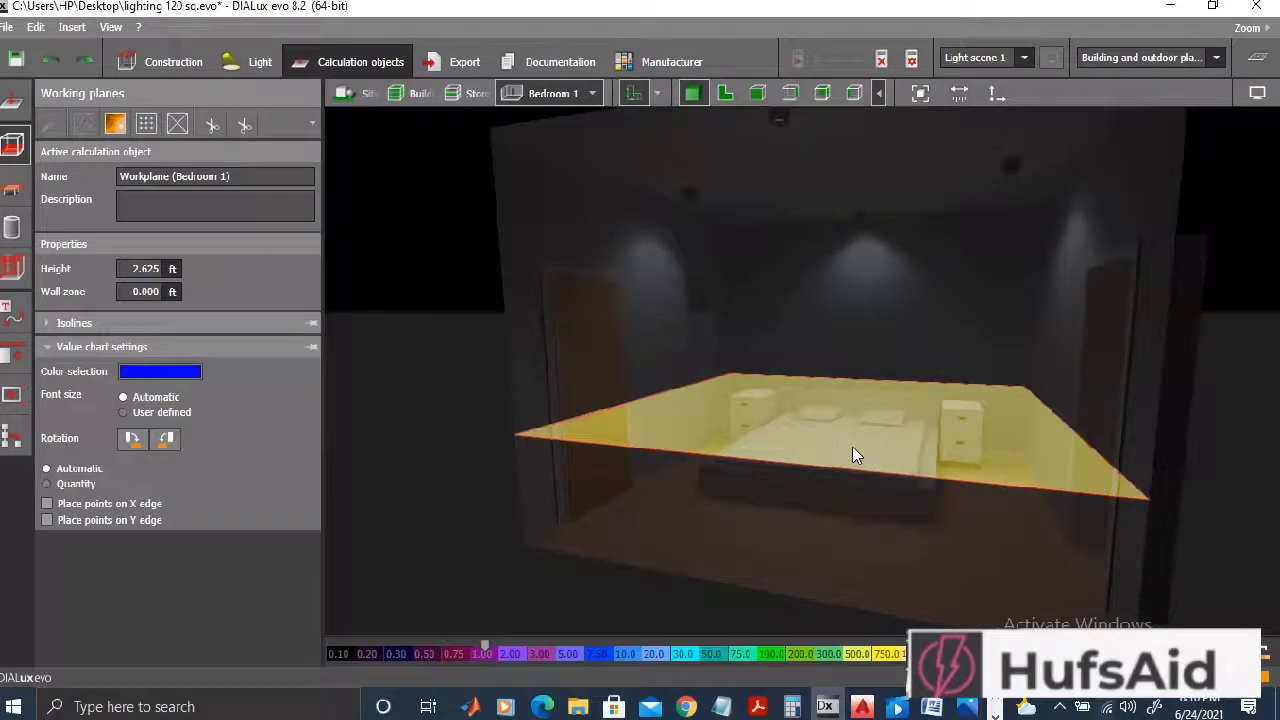
drag(1023, 560, 909, 537)
double_click(909, 537)
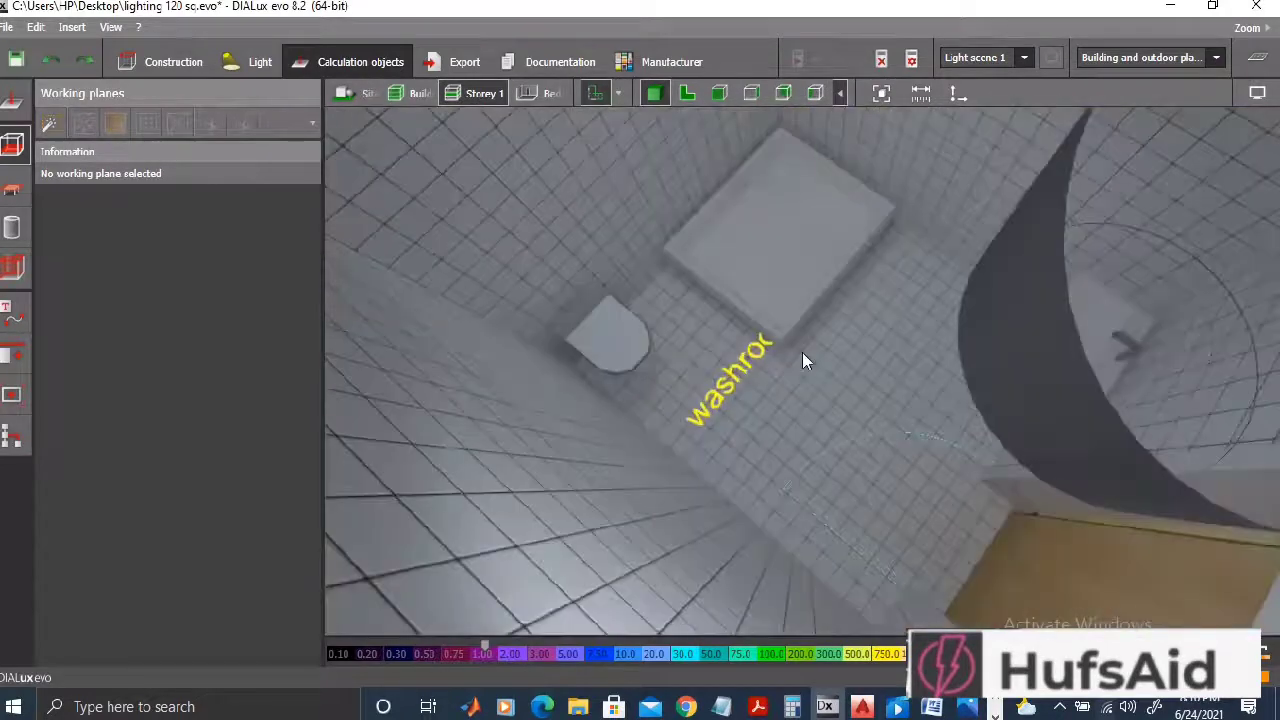
drag(802, 352, 906, 469)
scroll(748, 265, up, 3)
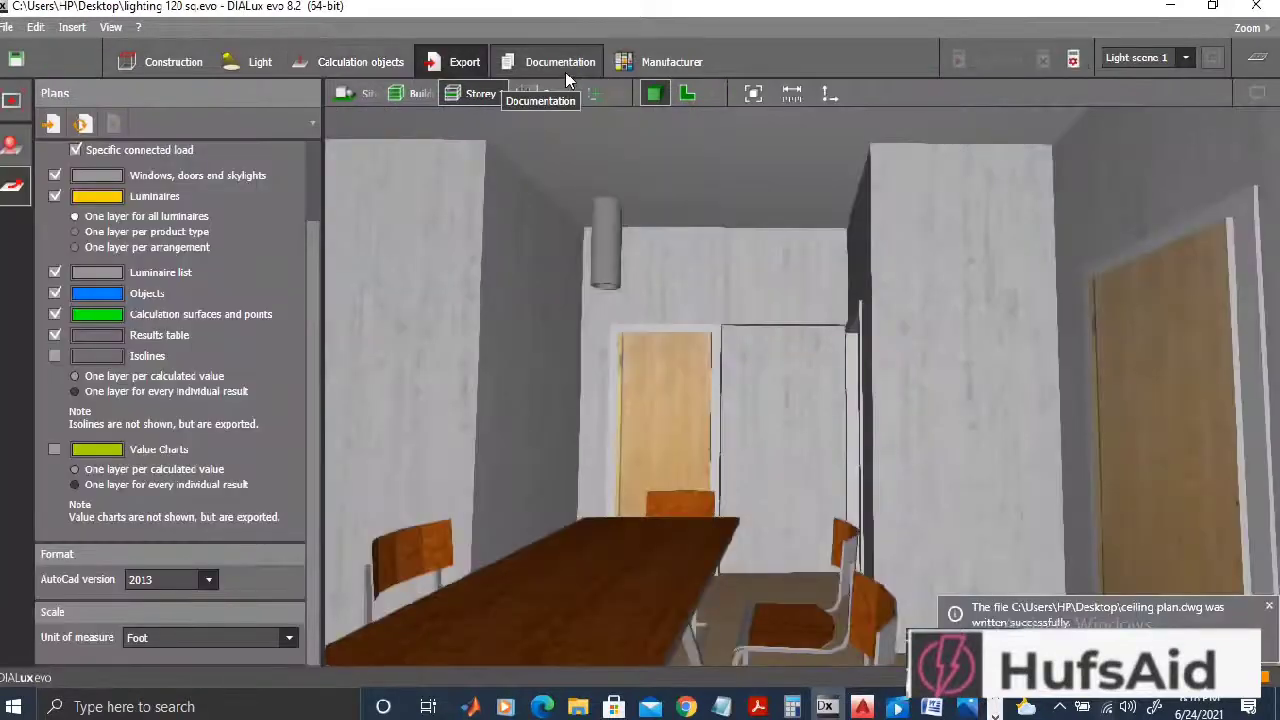
Step: In the documentation's project information, enter Students as the customer name and Teacher as the contact name
click(567, 70)
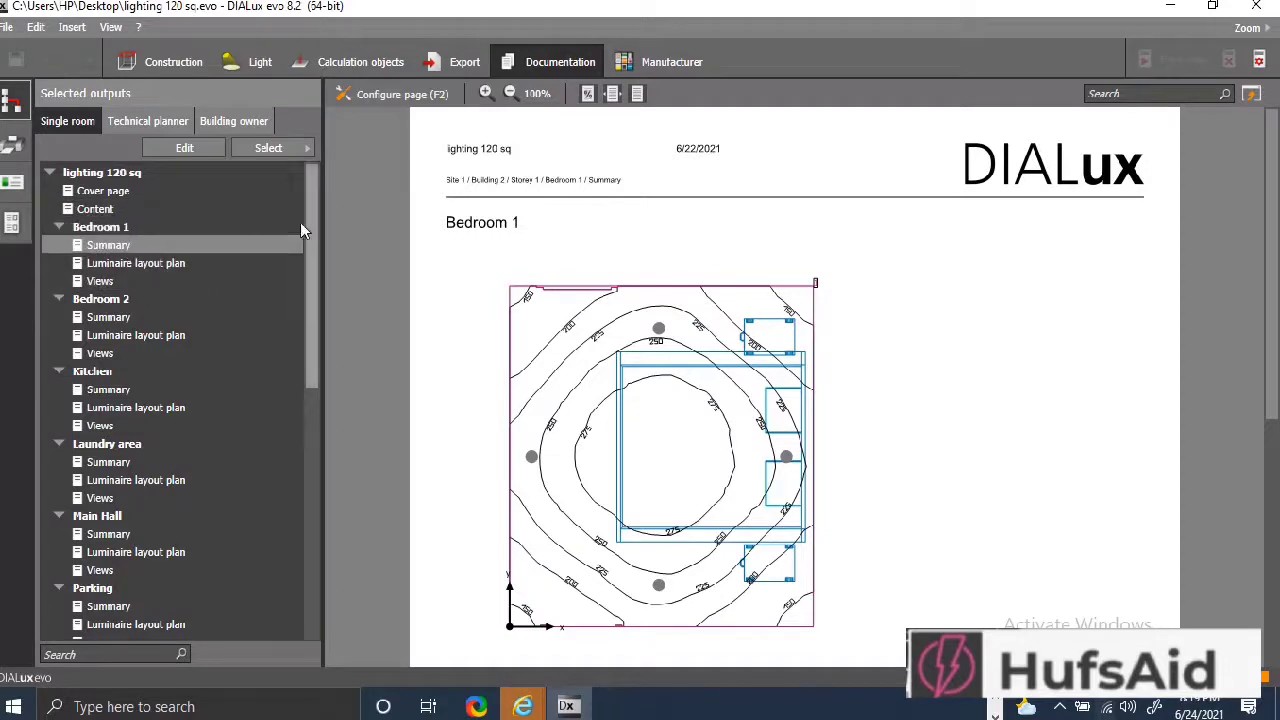
click(7, 192)
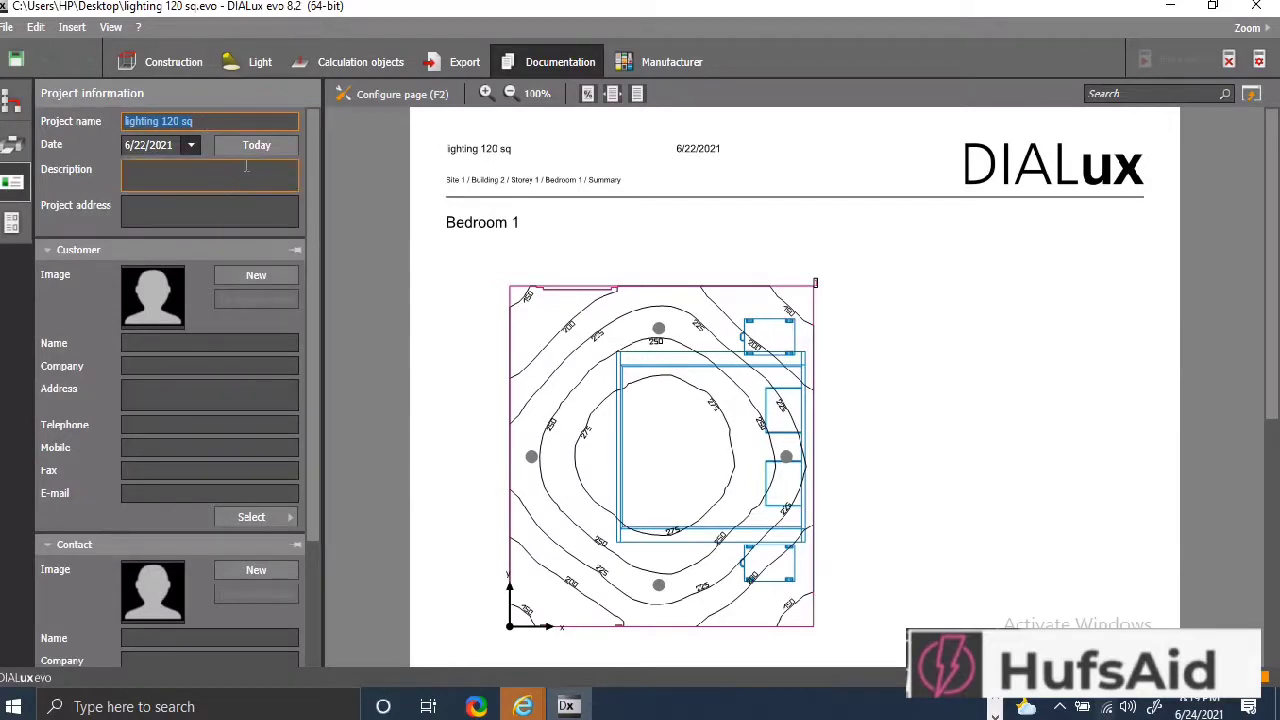
click(152, 343)
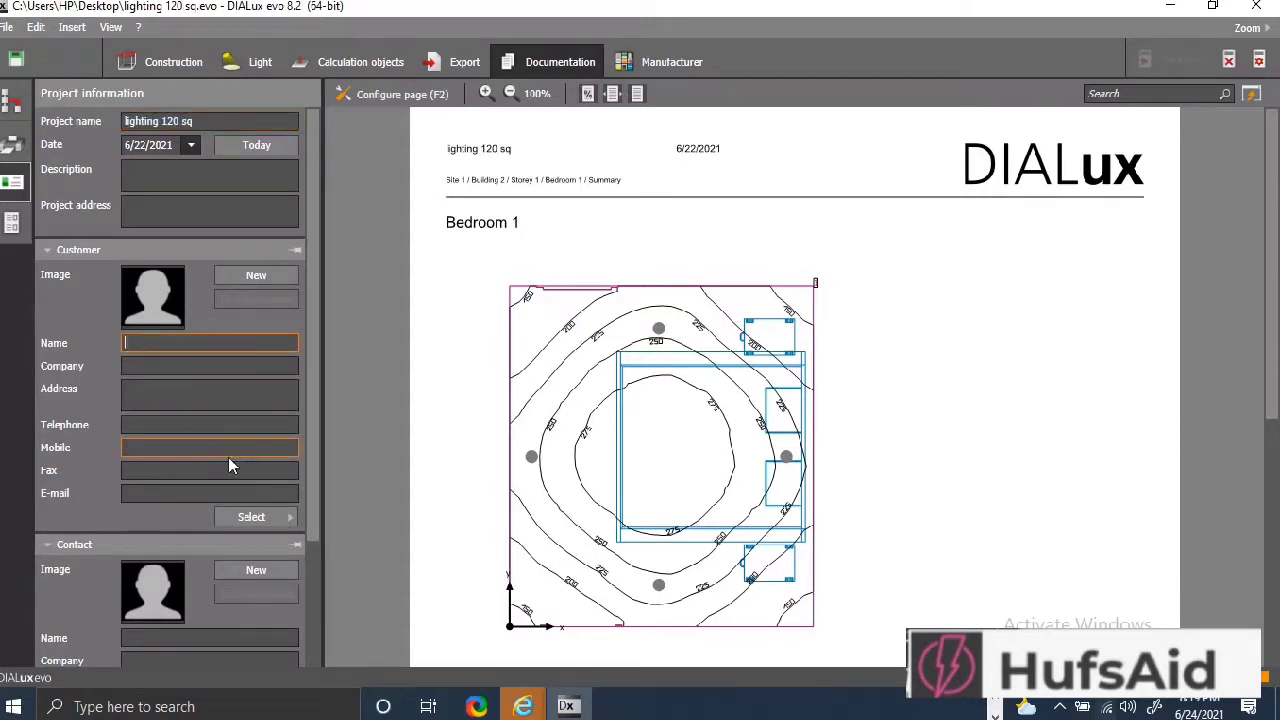
text(Students)
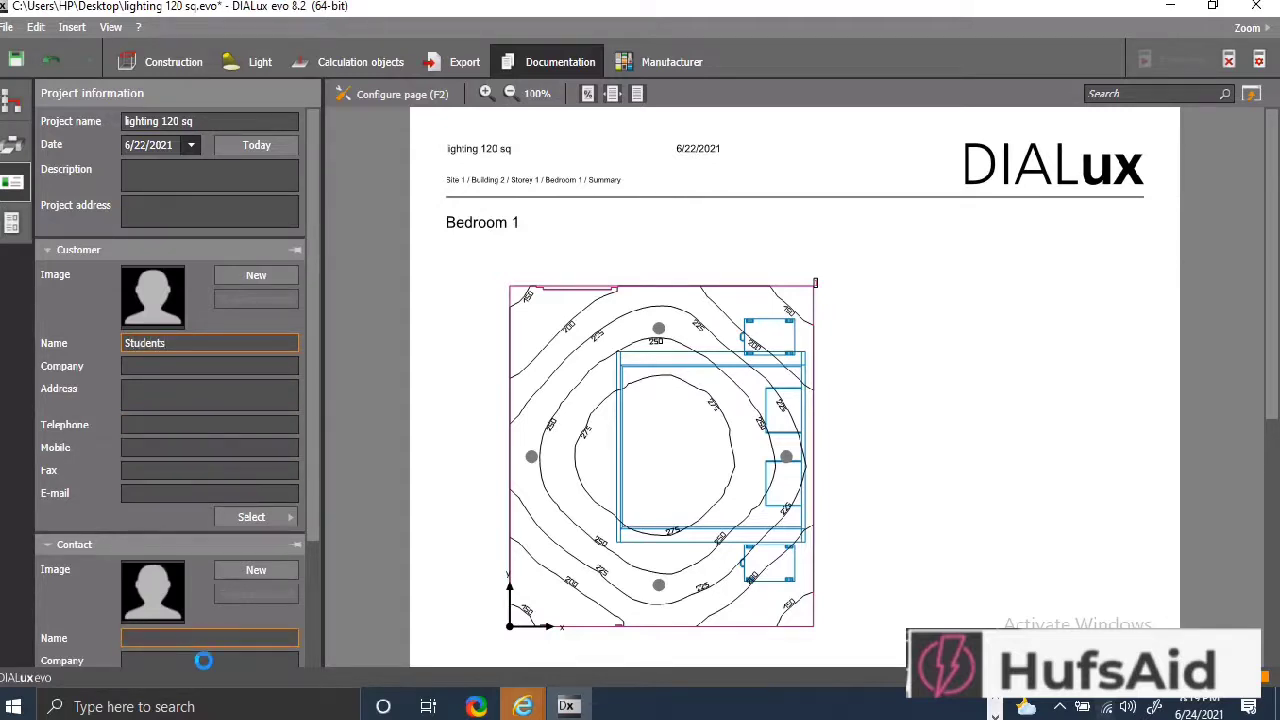
drag(314, 310, 333, 500)
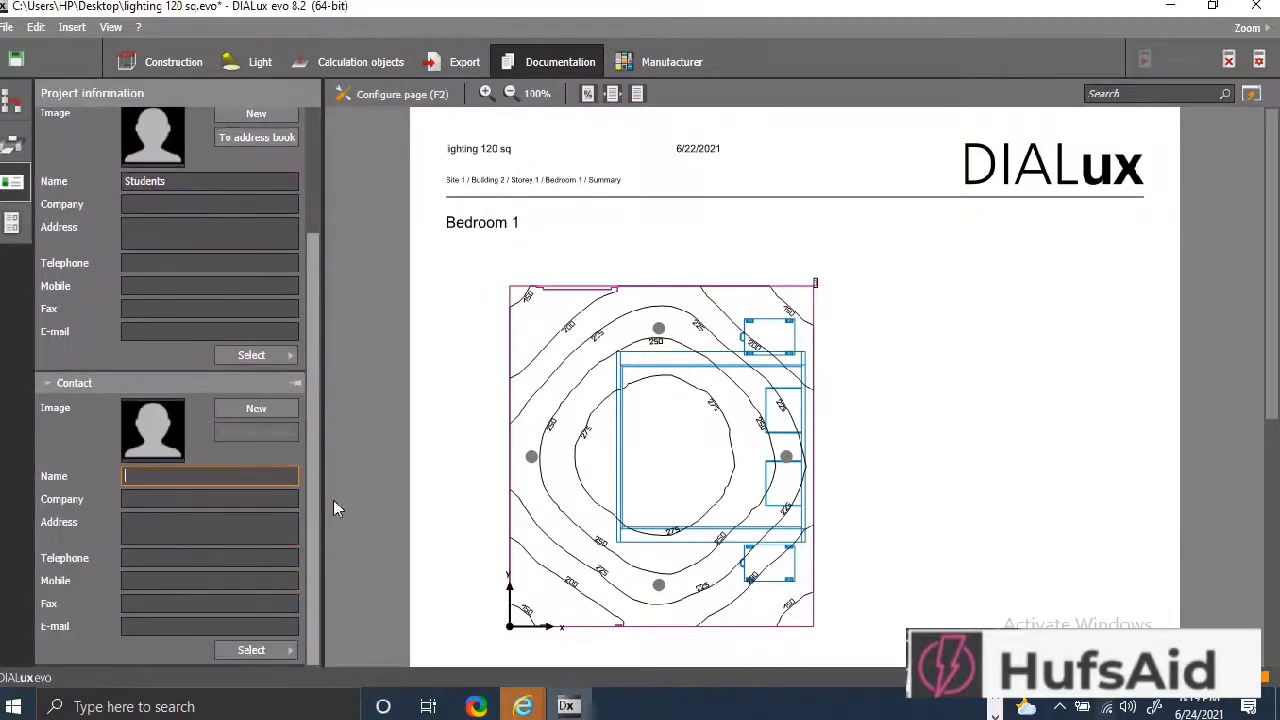
text(Teacher)
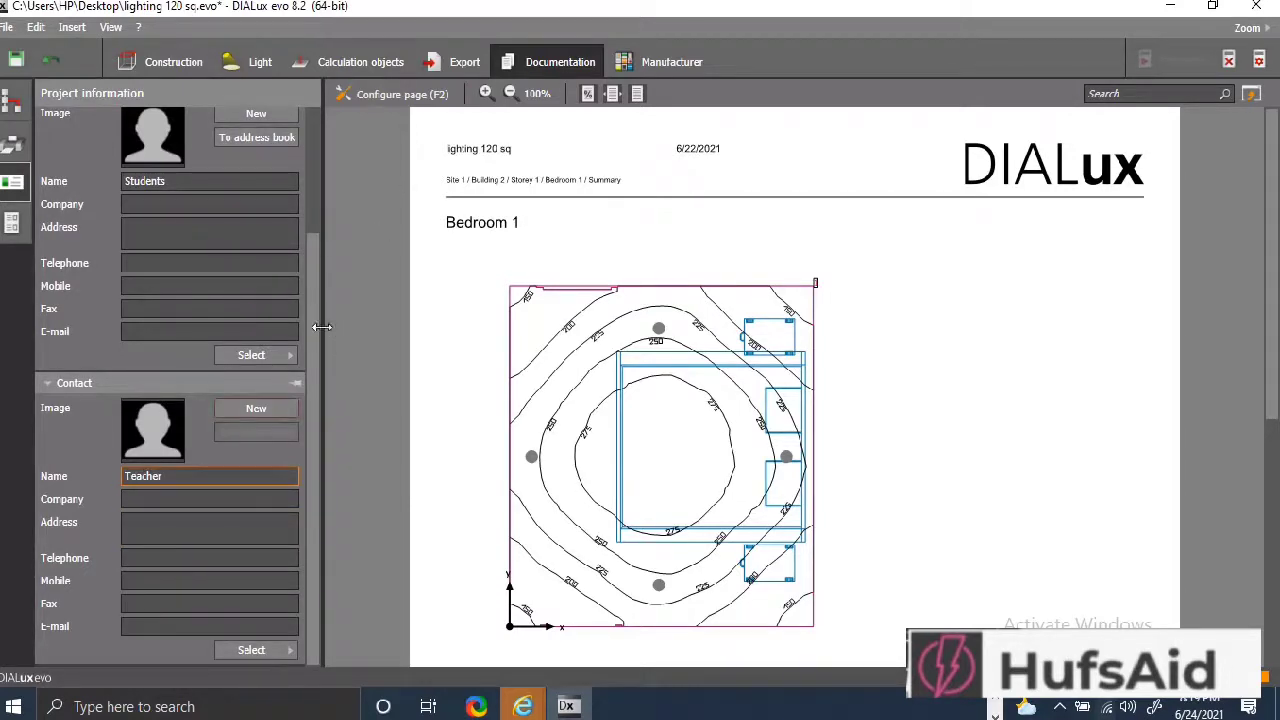
Step: Return to the selected outputs and collapse and re-expand the project's list of report pages
drag(322, 326, 330, 158)
click(11, 222)
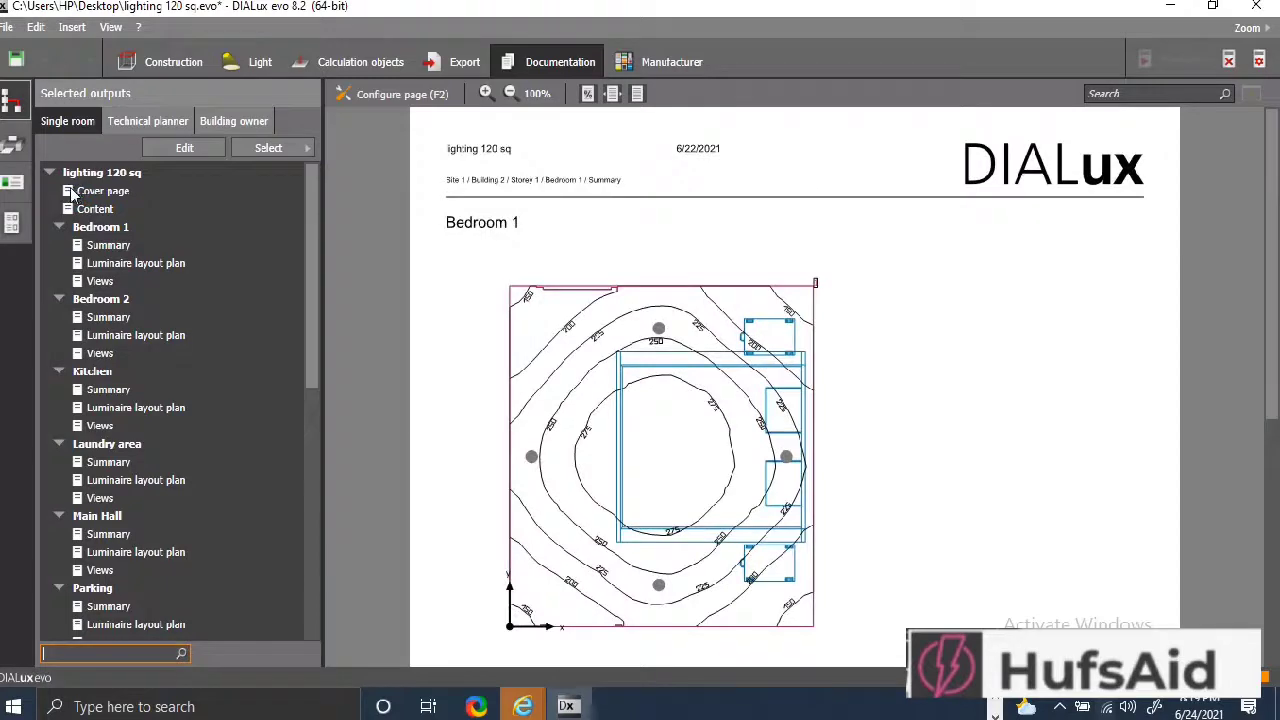
click(54, 173)
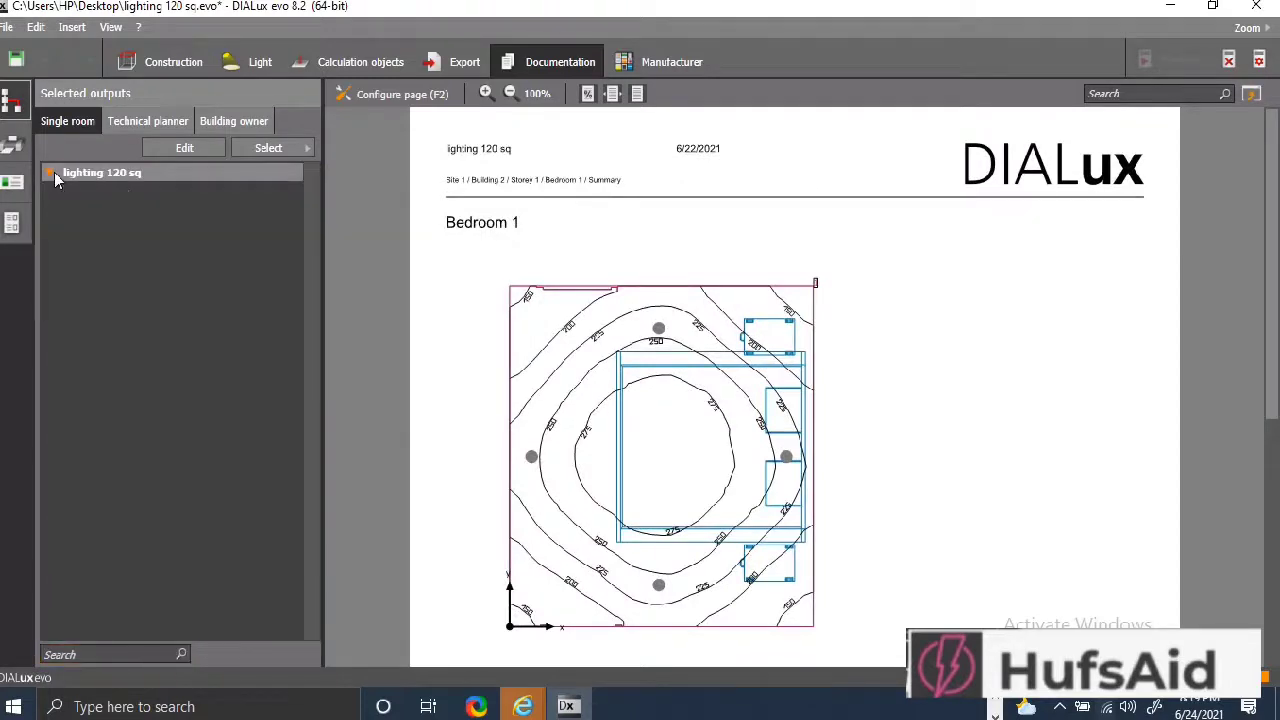
click(54, 172)
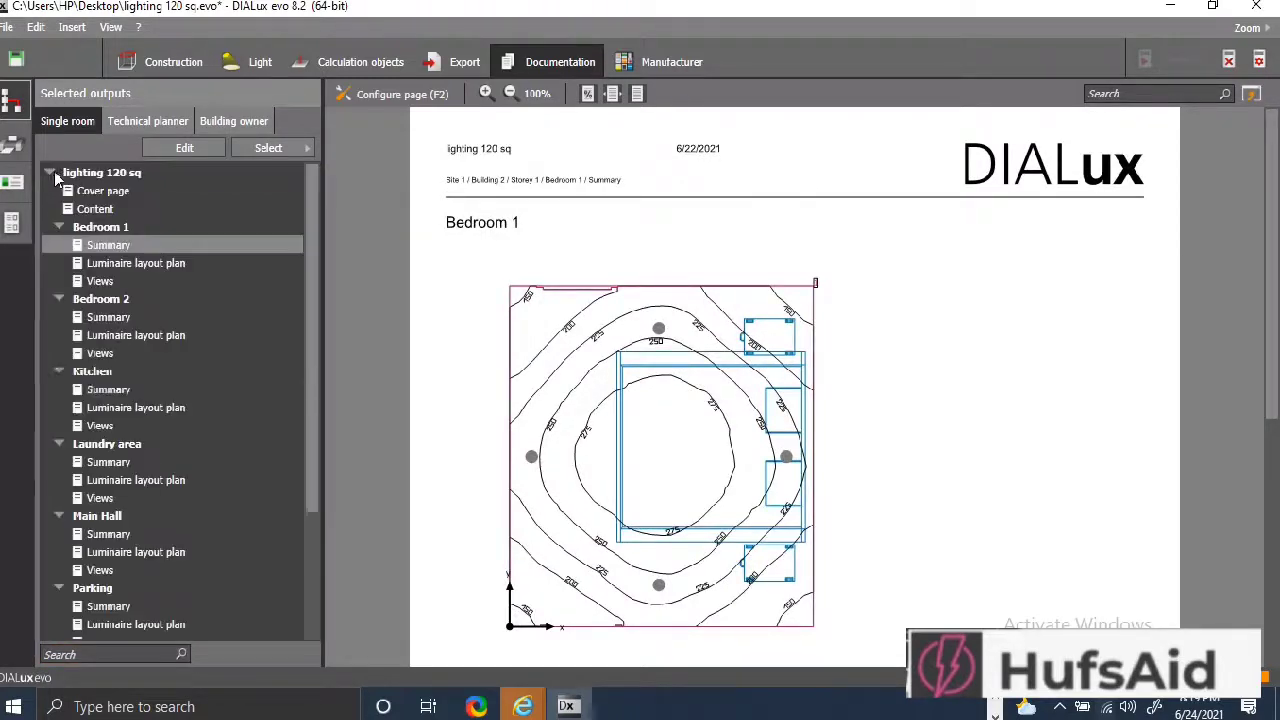
Step: Add the project's luminaire list and all product data sheets to the Single room documentation outputs
click(59, 228)
click(59, 228)
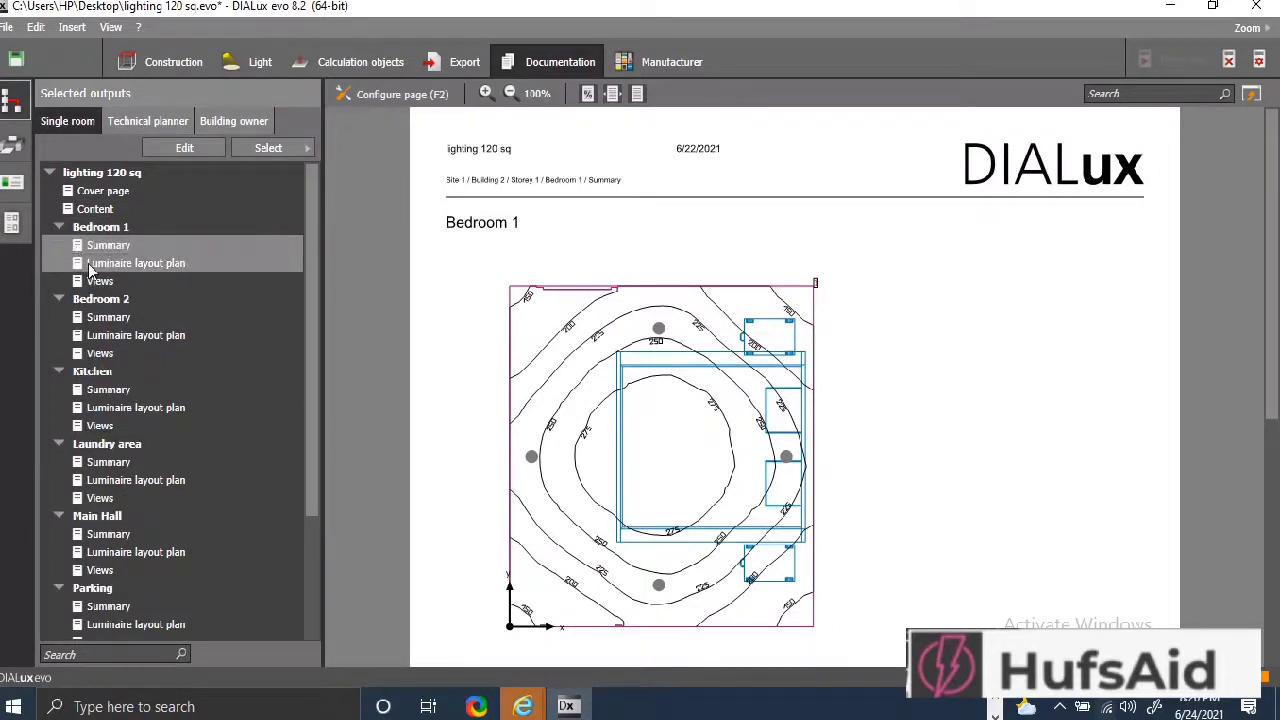
click(187, 155)
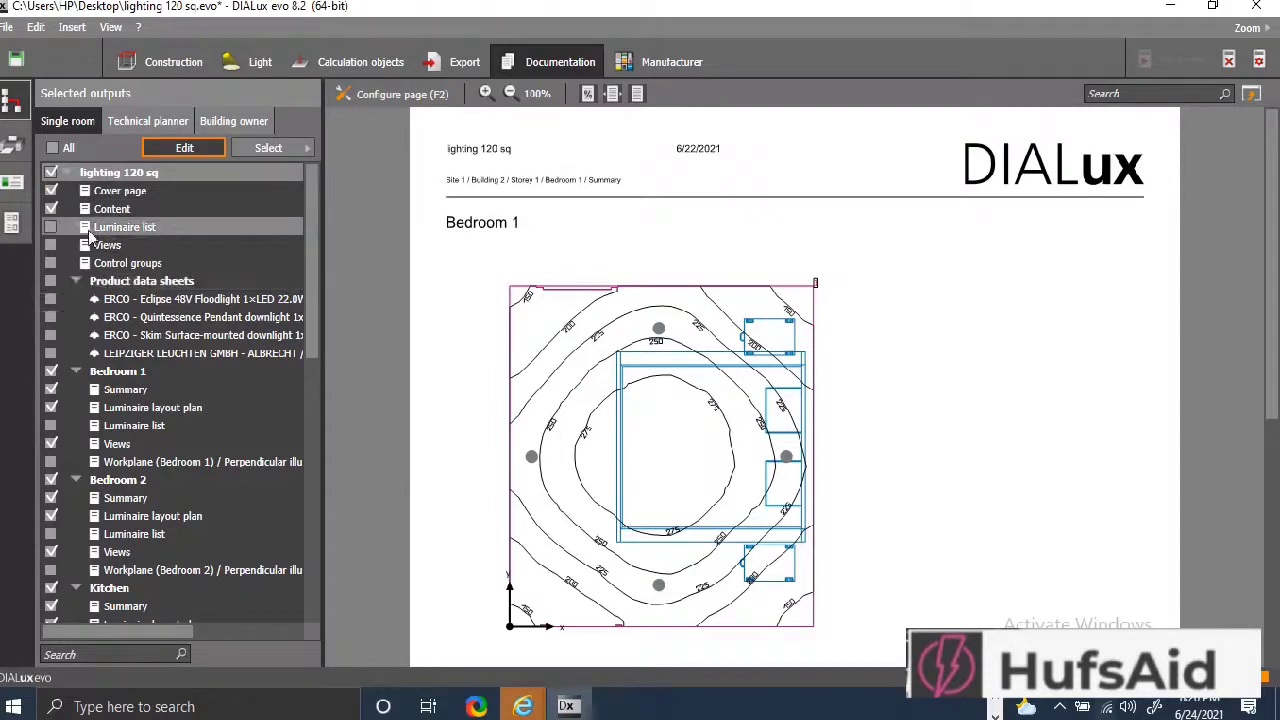
click(51, 229)
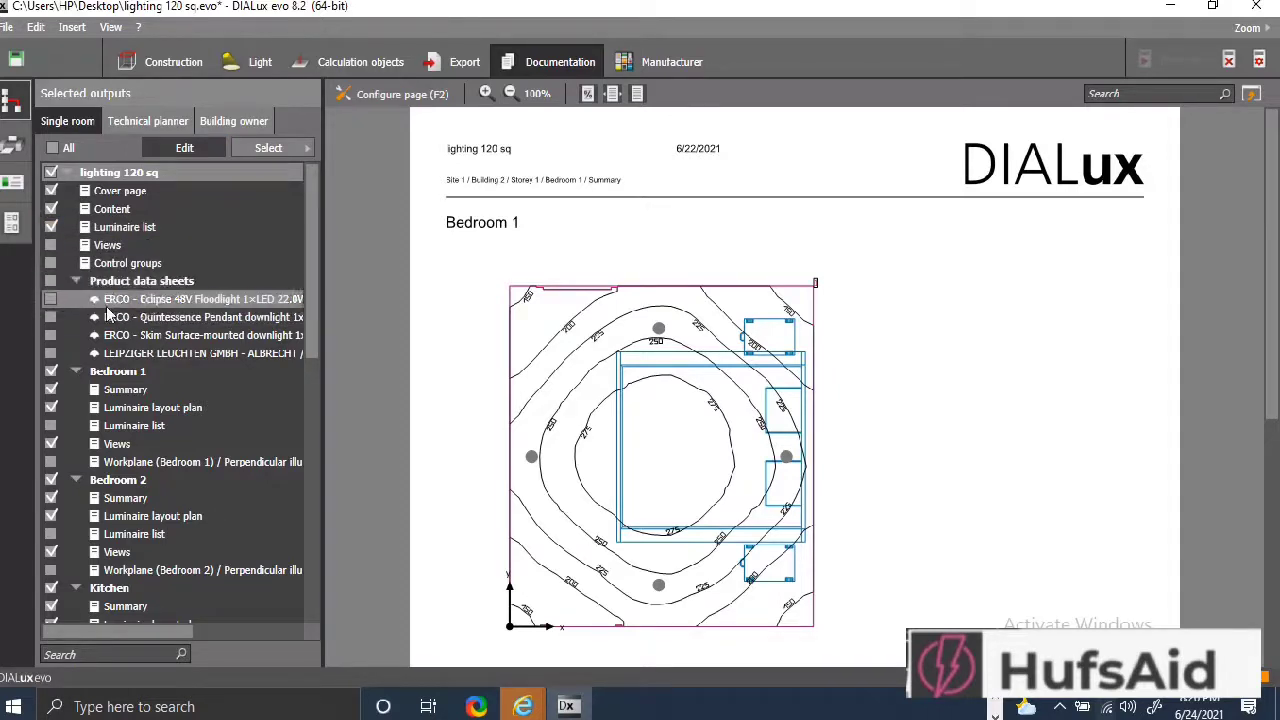
click(51, 281)
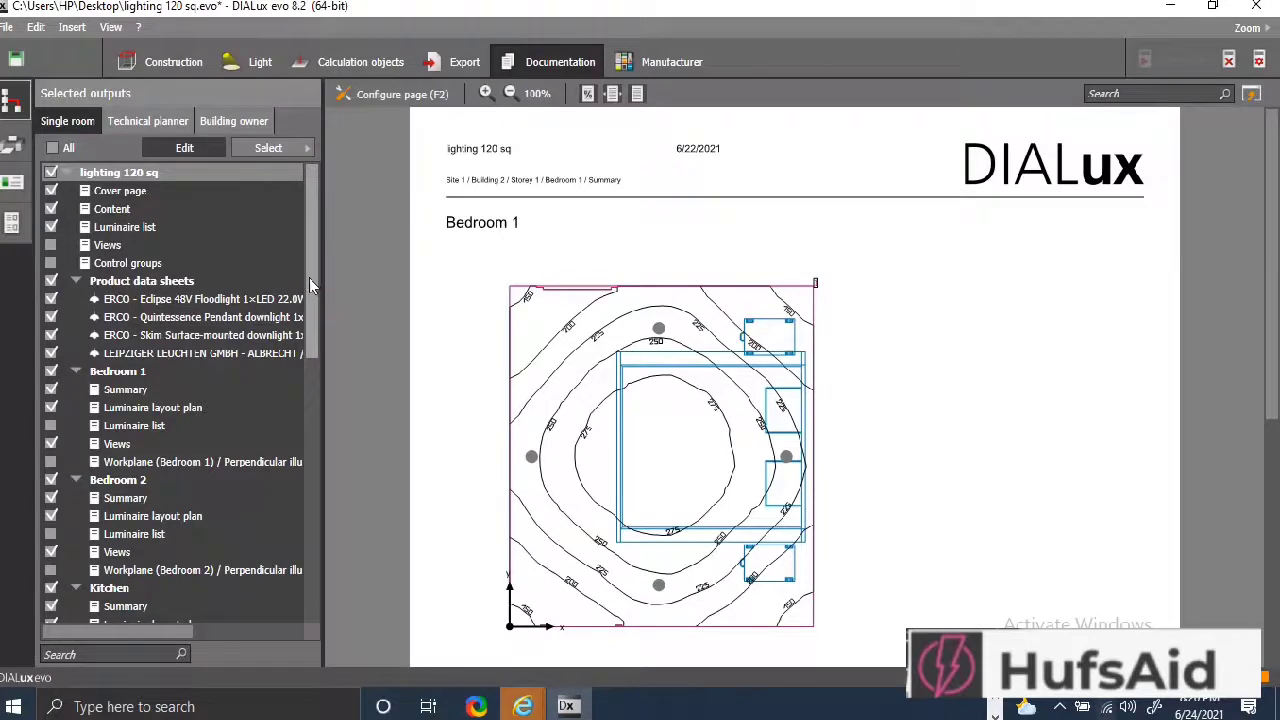
drag(309, 278, 310, 316)
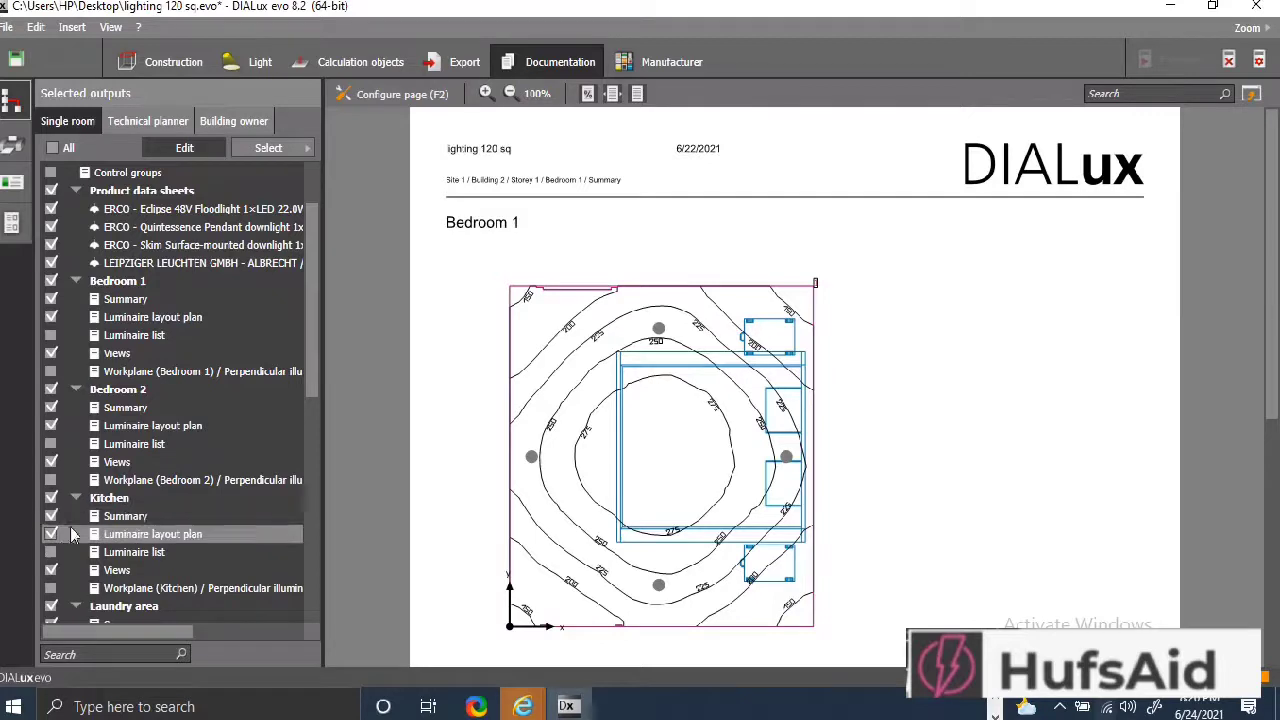
drag(308, 366, 302, 409)
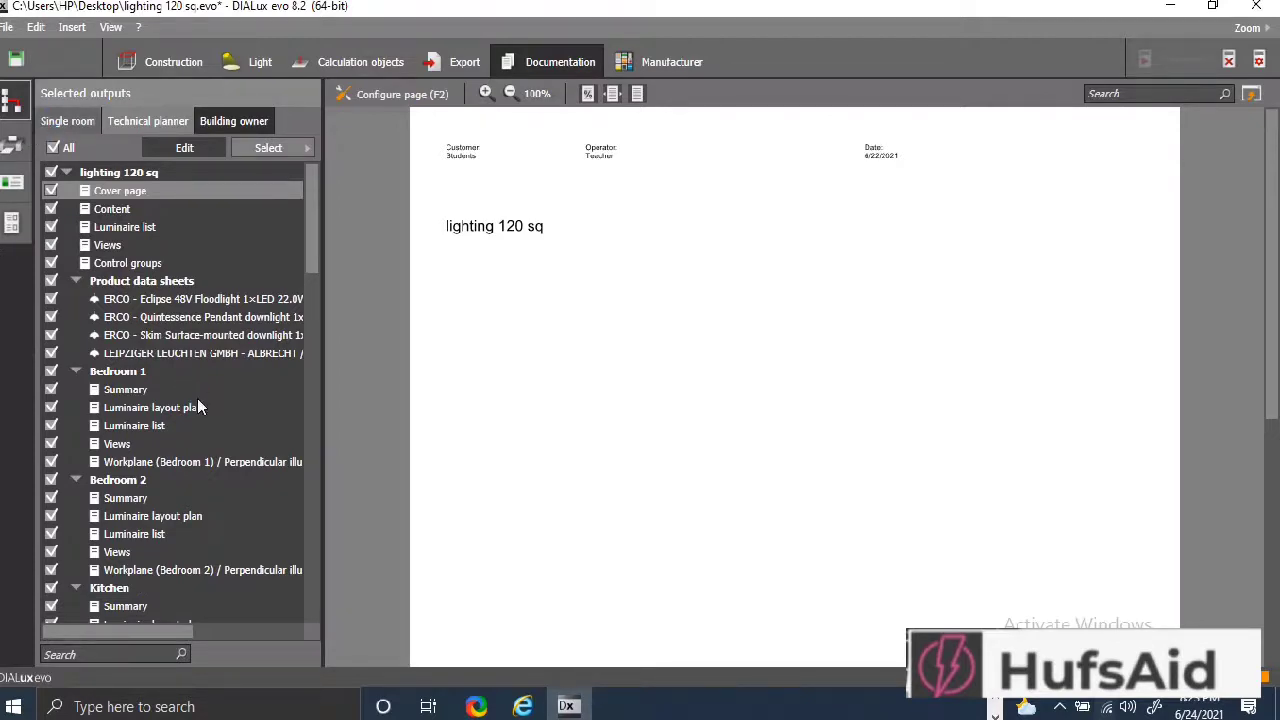
Step: Print all pages of the documentation with Microsoft Print to PDF, naming the file 120 sq yard
key(ctrl+p)
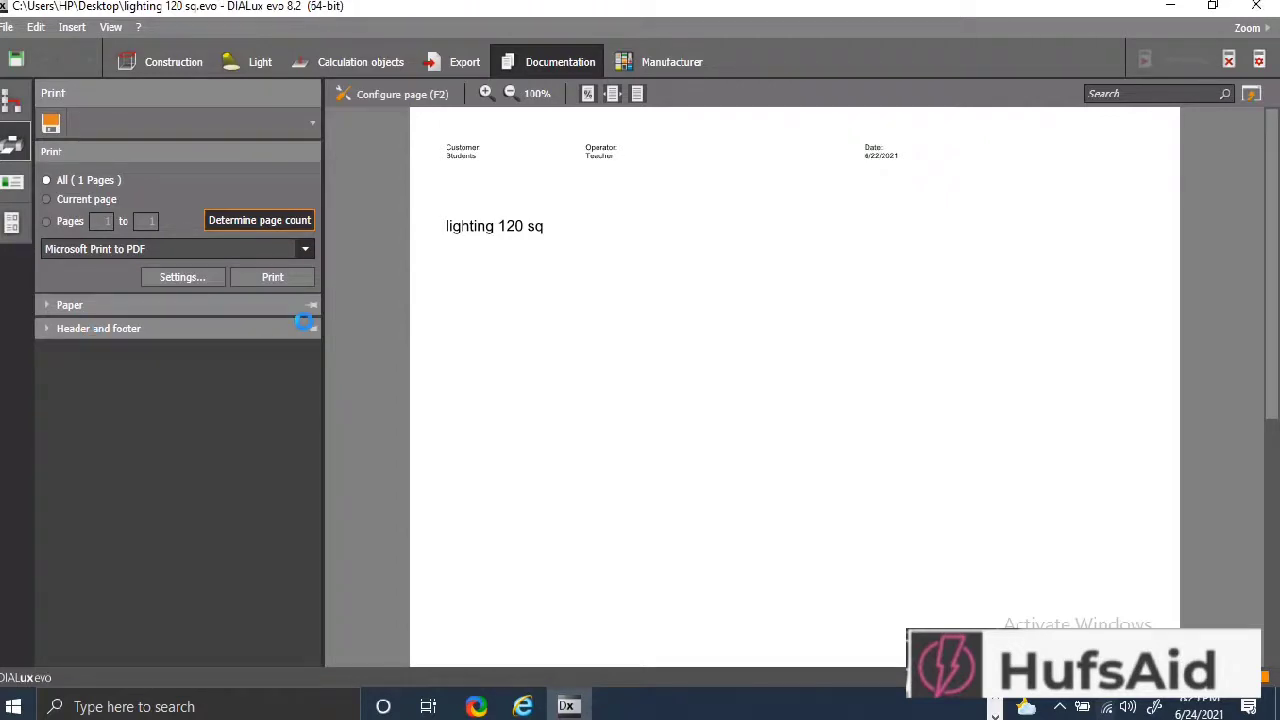
click(268, 278)
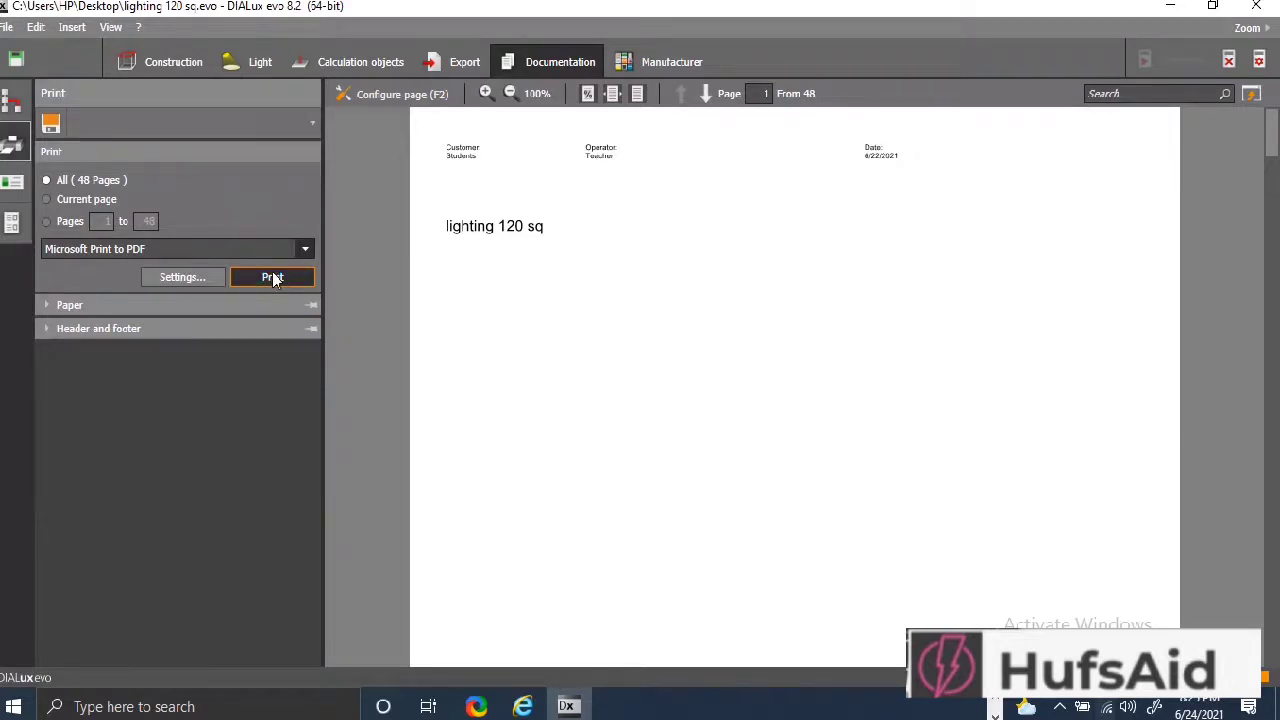
text(12)
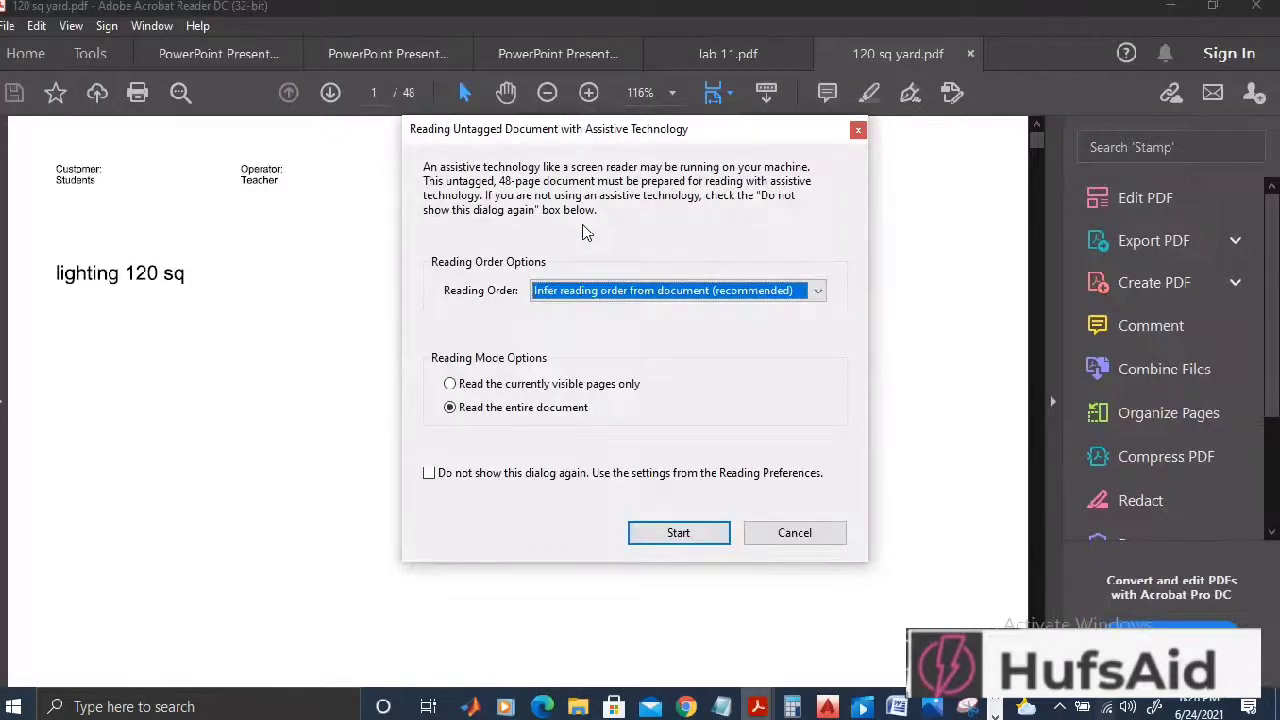
Step: In Adobe Acrobat Reader, dismiss the reading-order dialog, hide the tools pane and review the PDF's luminaire list and product data sheets
click(859, 132)
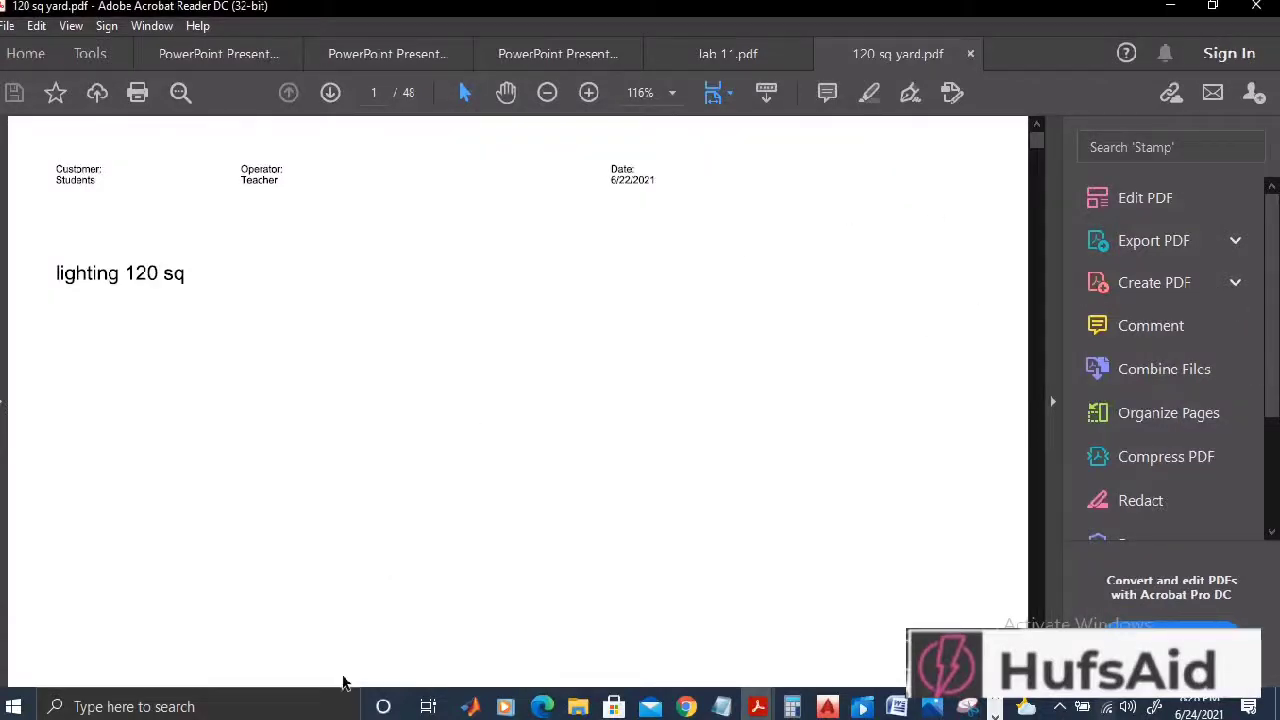
click(1052, 401)
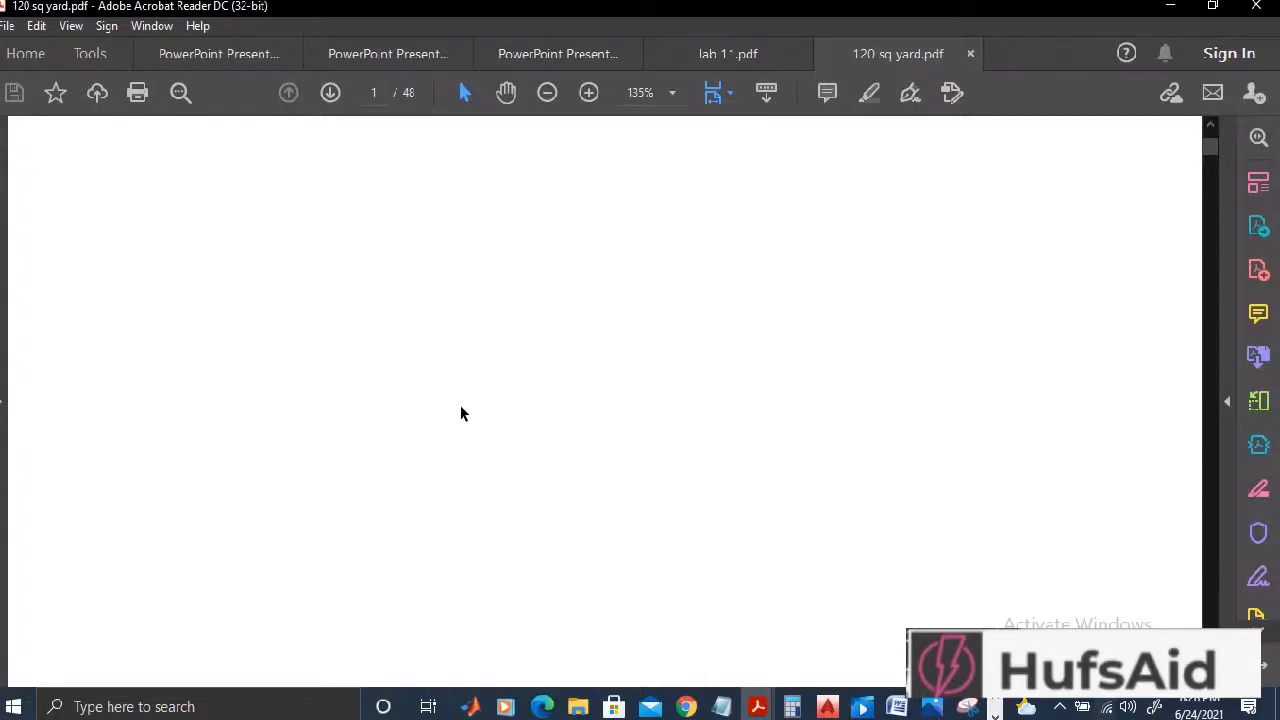
scroll(462, 395, down, 10)
scroll(463, 380, down, 15)
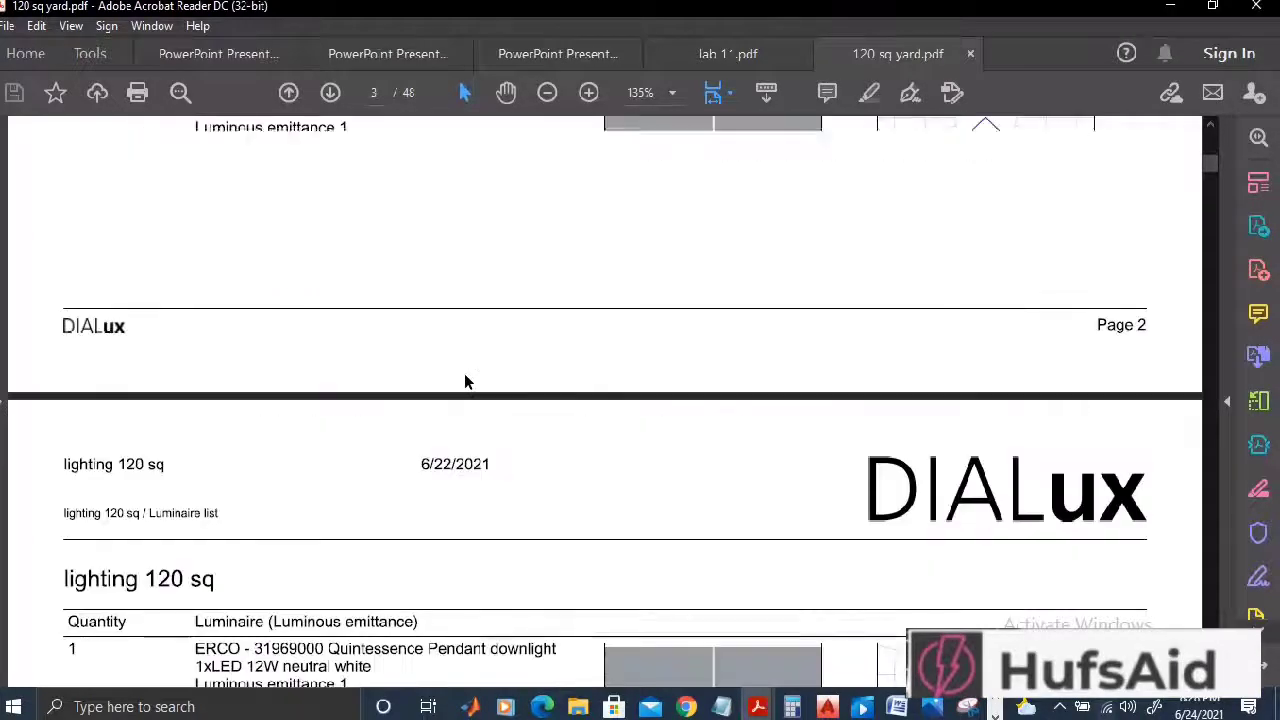
scroll(464, 376, down, 12)
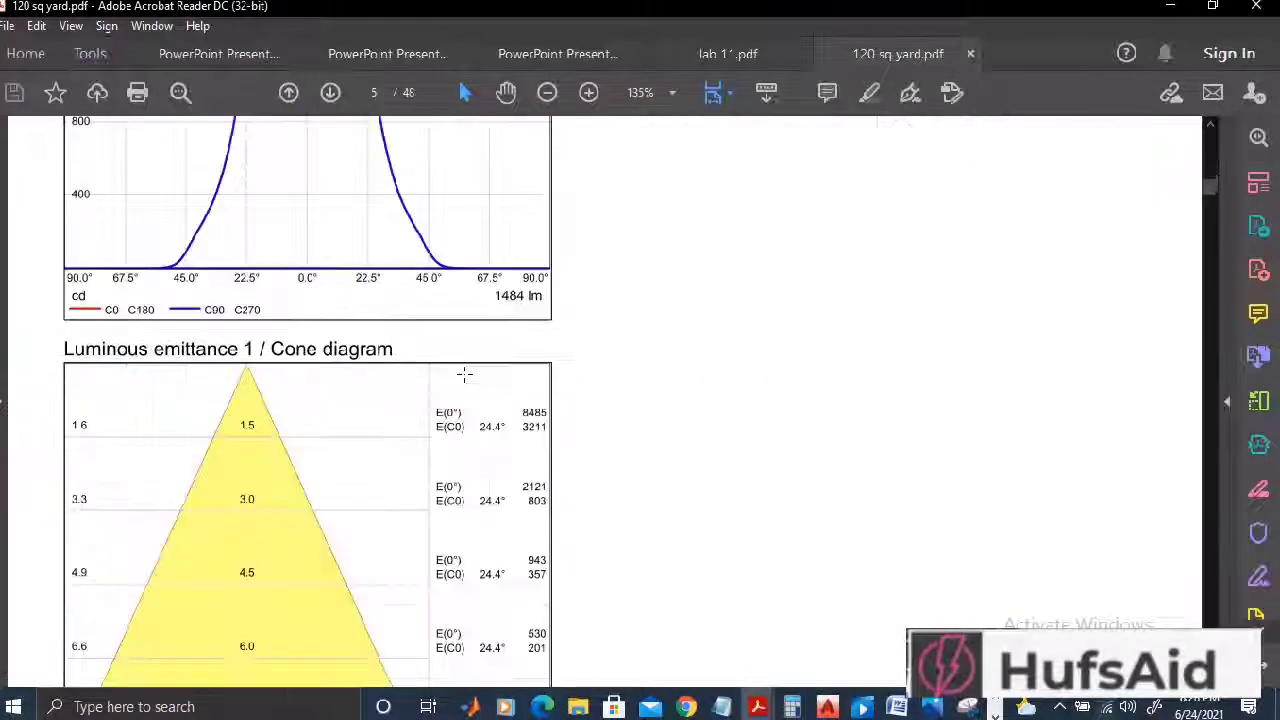
ctrl+scroll(568, 259, down, 3)
scroll(569, 260, down, 10)
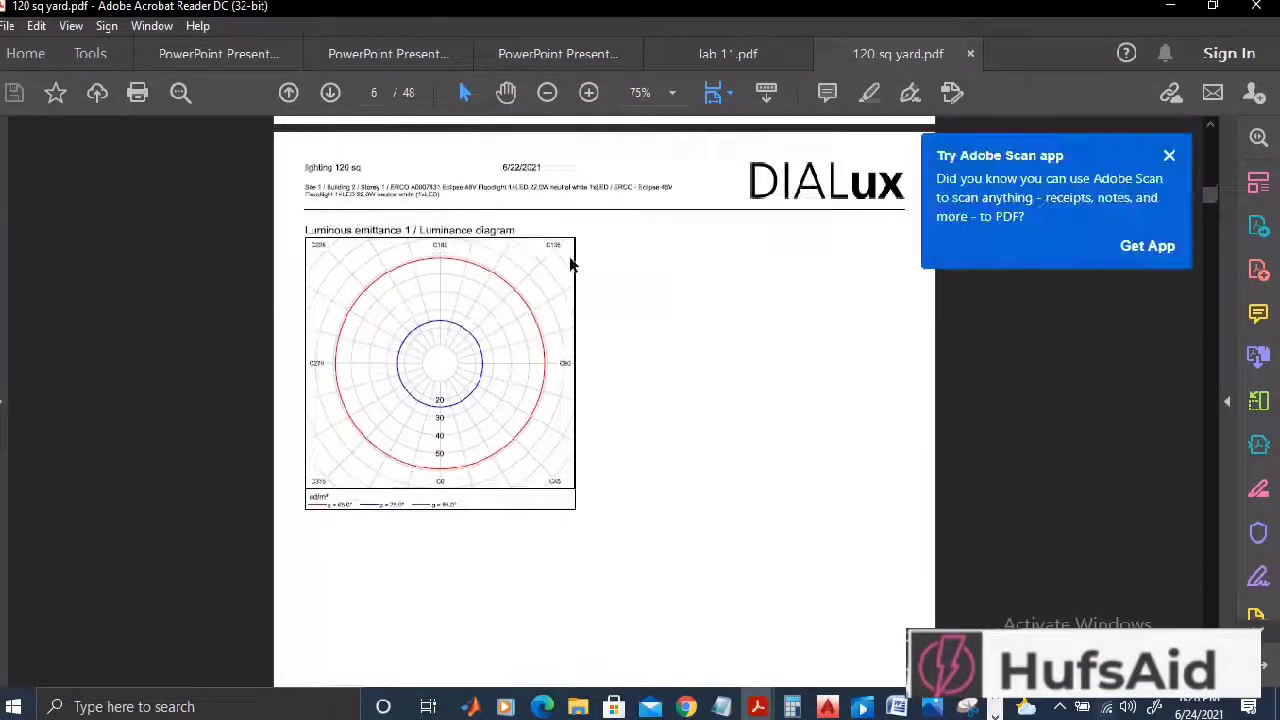
scroll(569, 262, down, 20)
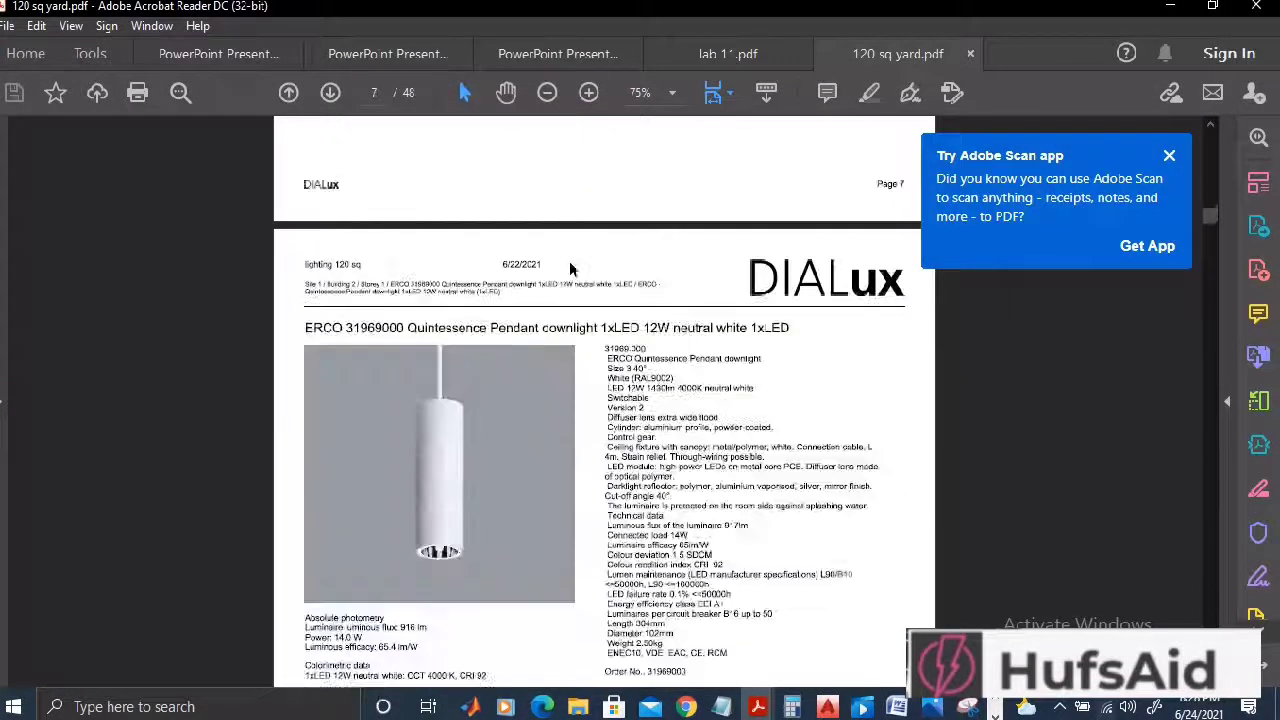
scroll(567, 260, down, 20)
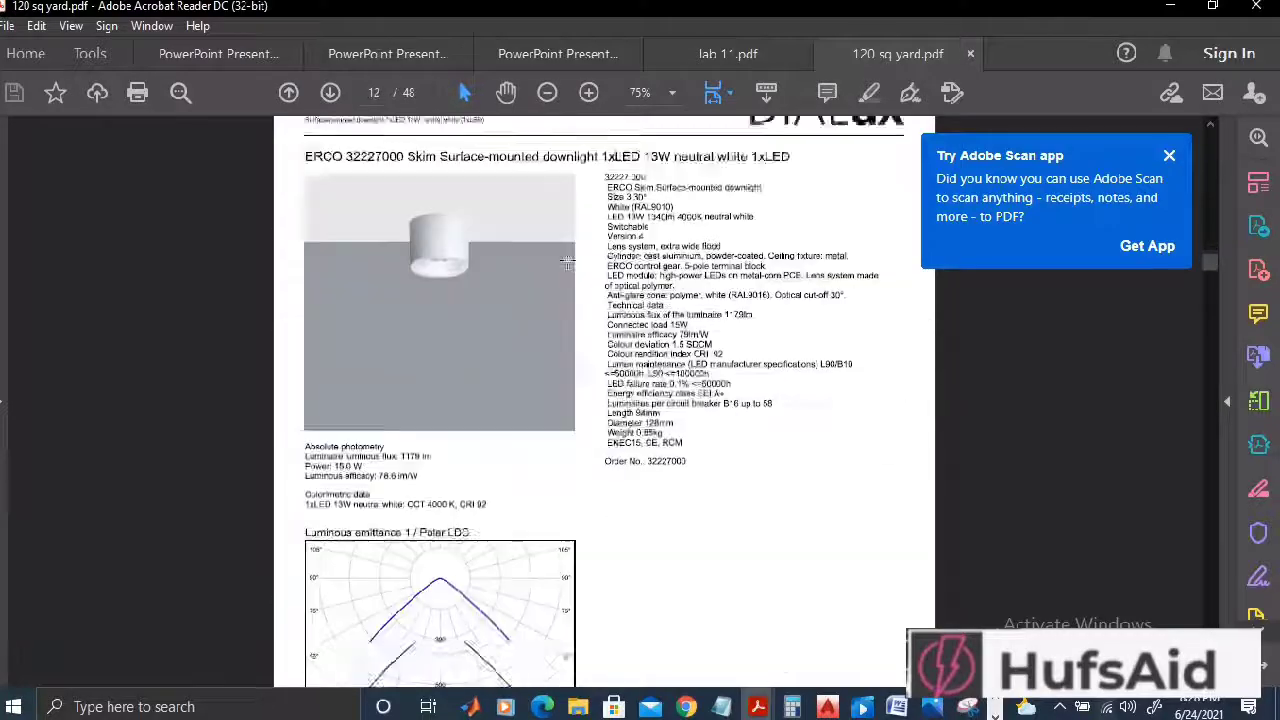
scroll(575, 280, down, 5)
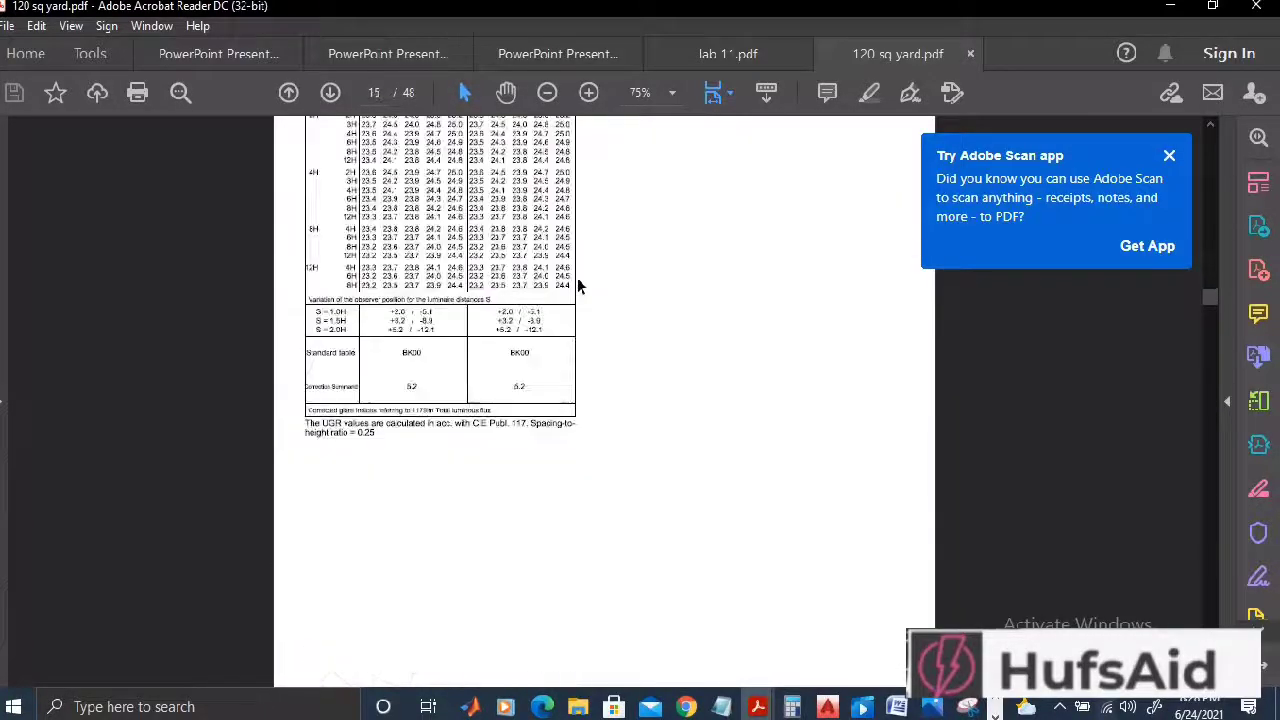
Step: Dismiss the Adobe Scan notice and examine the report's Bedroom 1 summary, workplane results and luminaire layout plan
click(1169, 155)
scroll(757, 319, down, 5)
scroll(757, 319, down, 15)
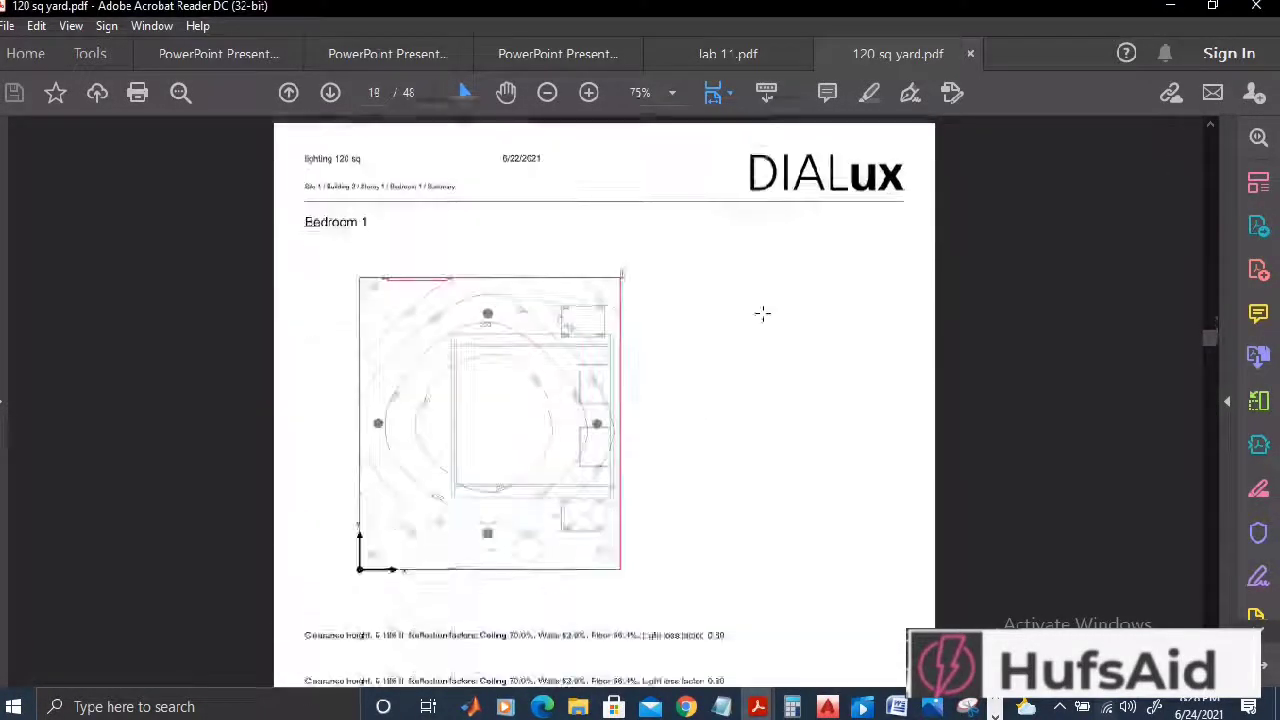
scroll(760, 314, down, 4)
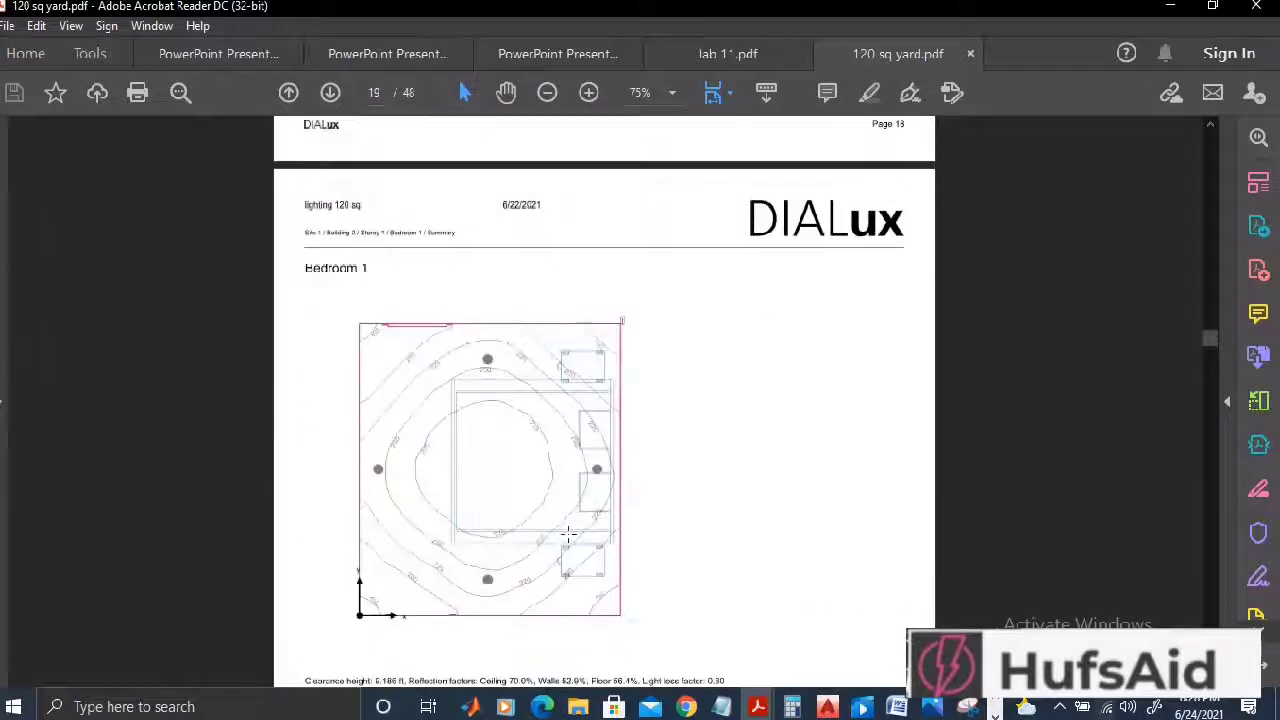
scroll(567, 534, down, 5)
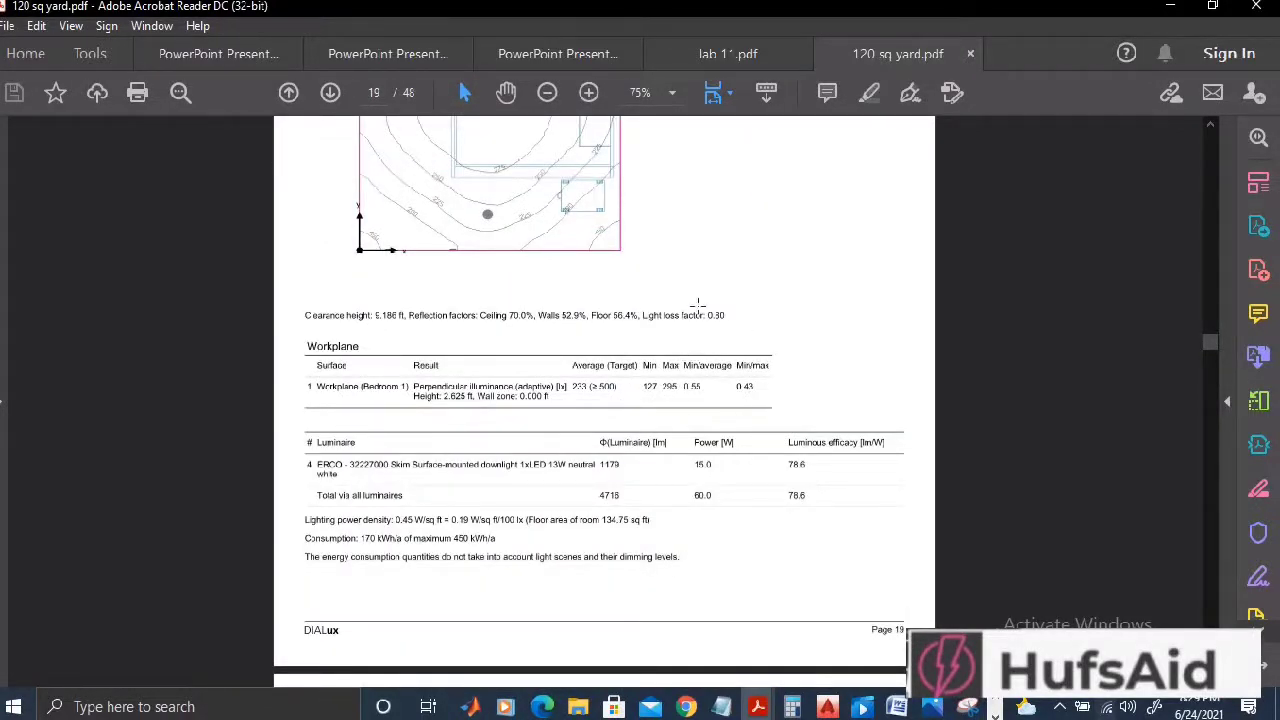
scroll(881, 485, down, 7)
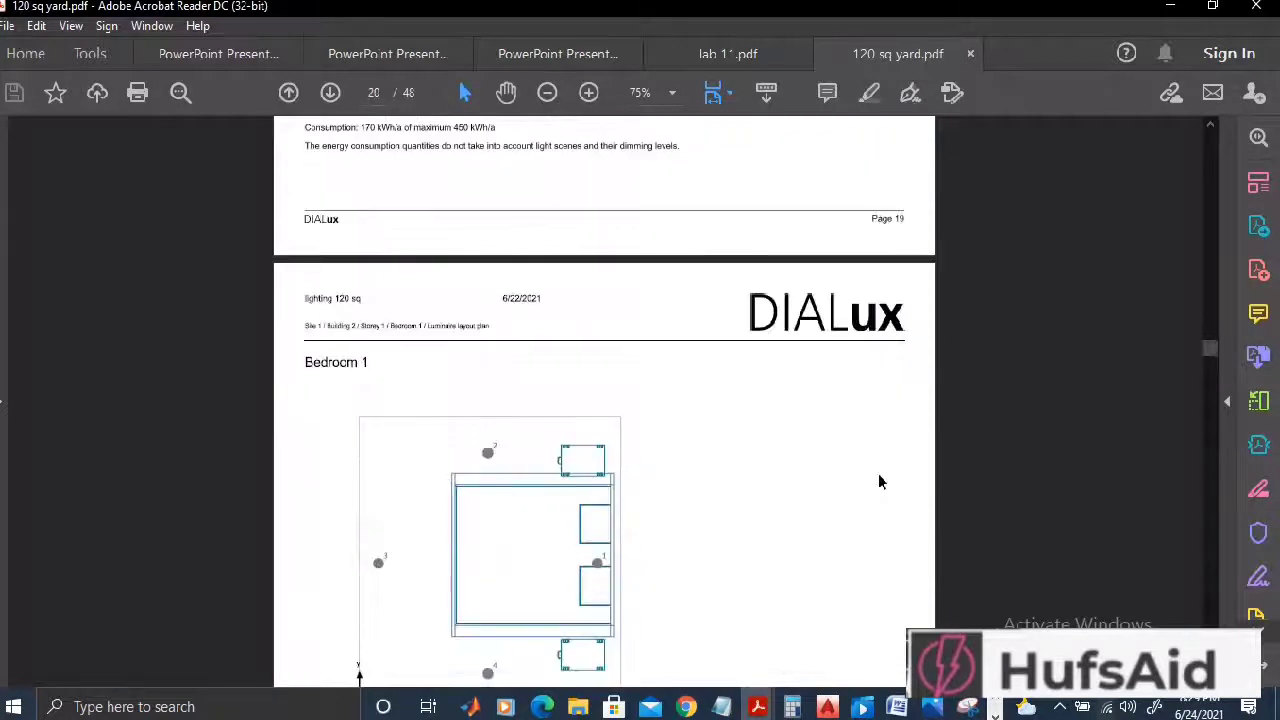
scroll(601, 513, down, 10)
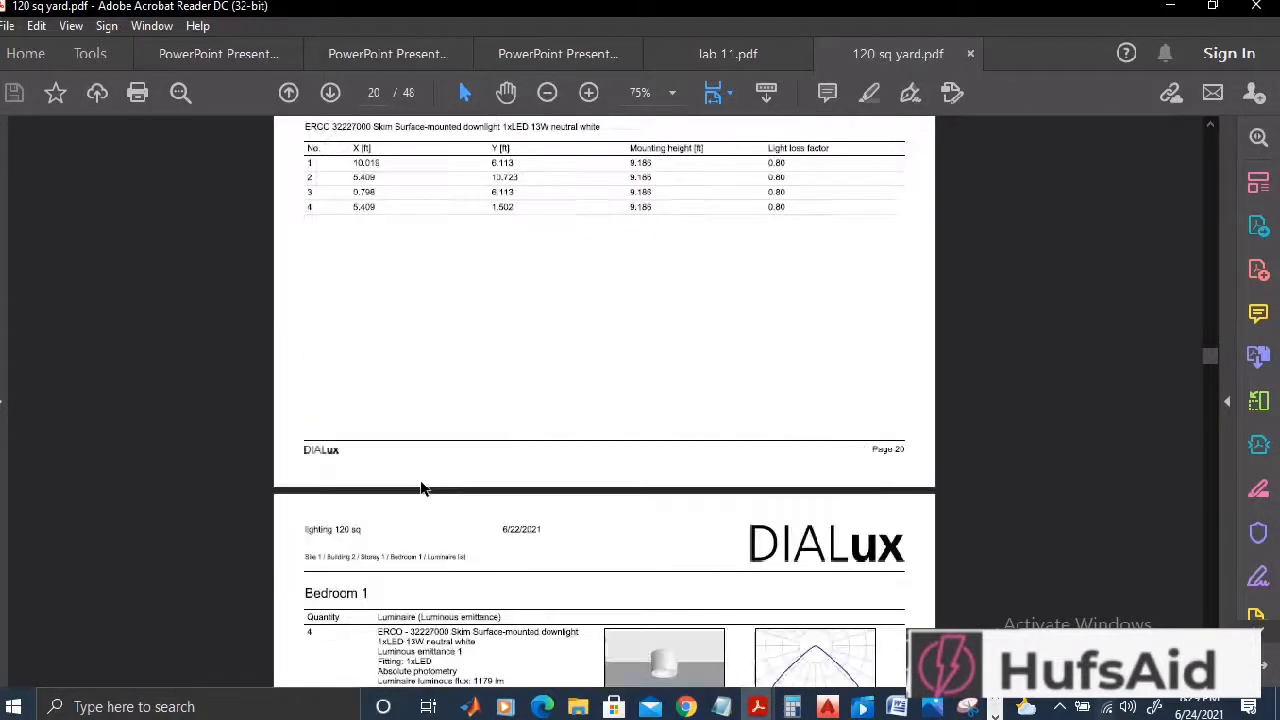
Step: Examine the report's Bedroom 2 workplane results, luminaire layout plan, luminaire list and illuminance isolines
scroll(571, 394, down, 5)
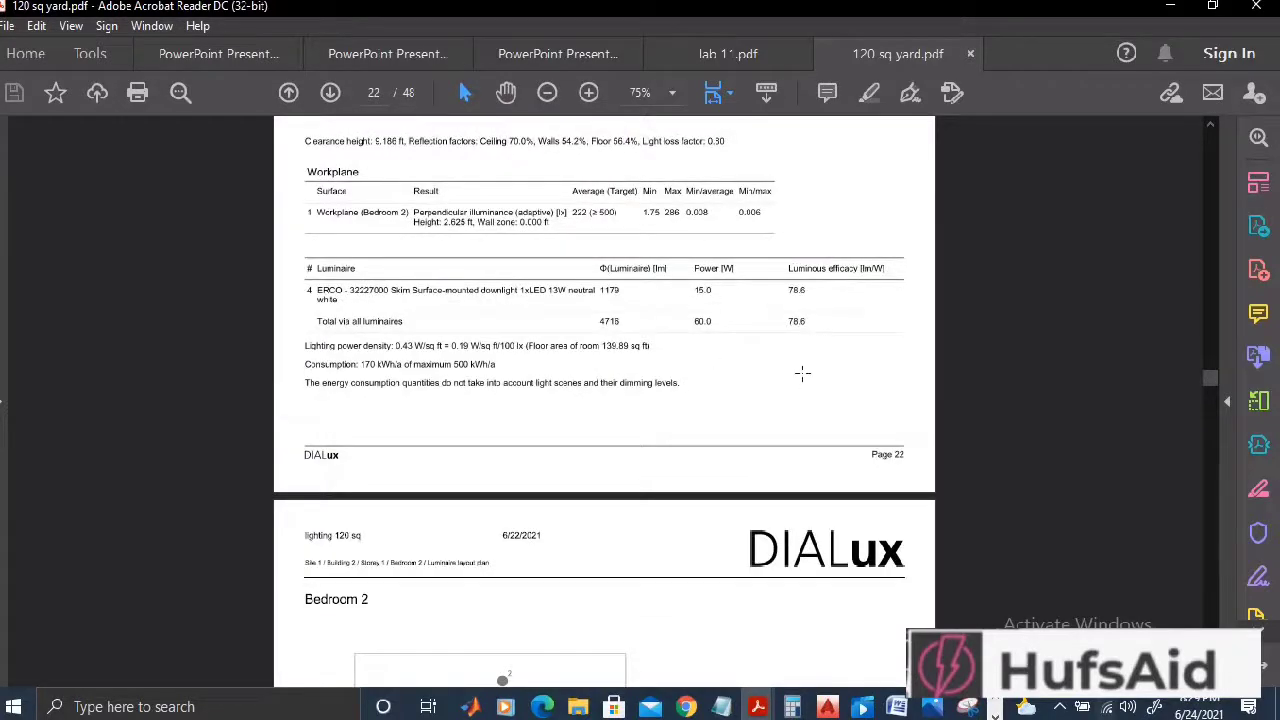
scroll(731, 505, down, 15)
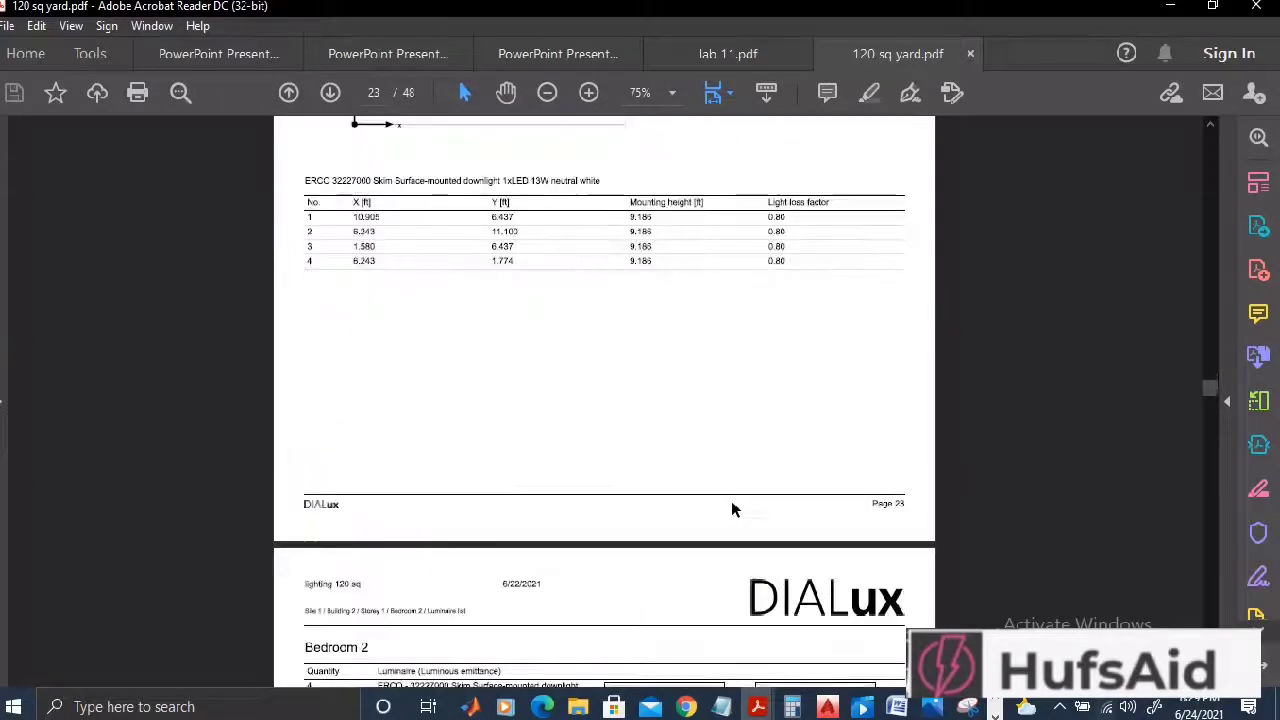
scroll(802, 373, up, 10)
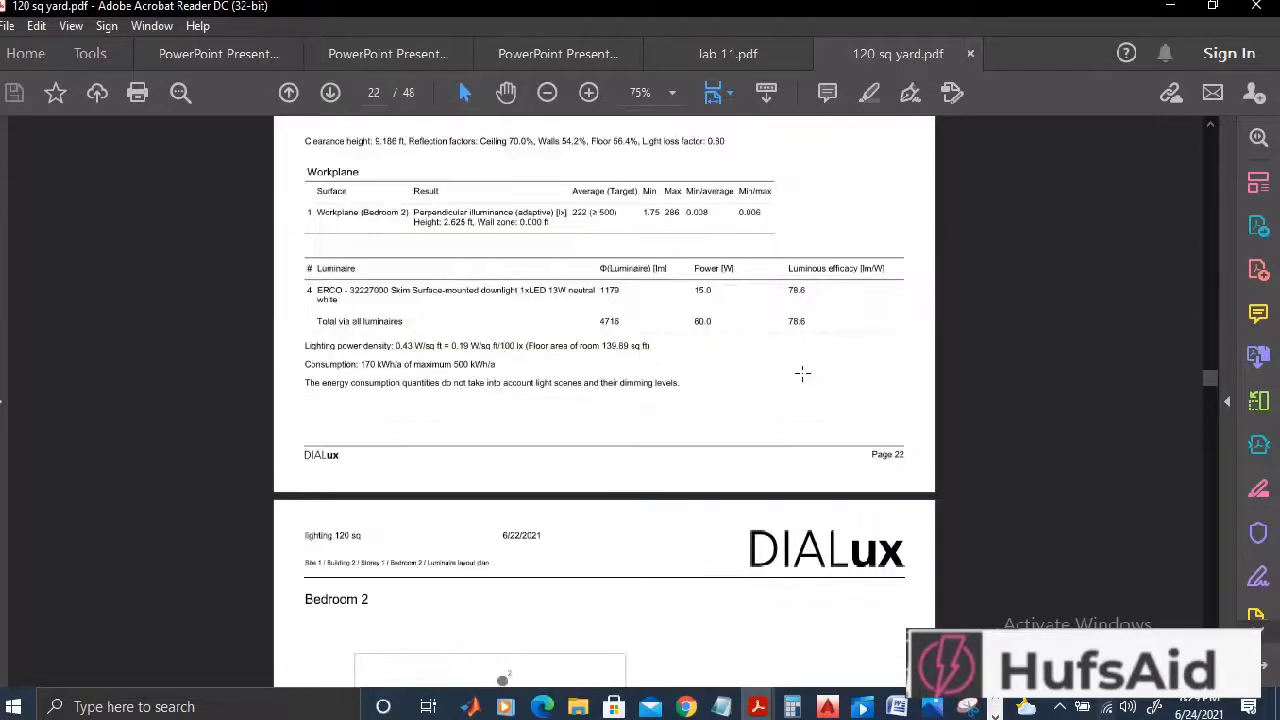
scroll(731, 500, down, 15)
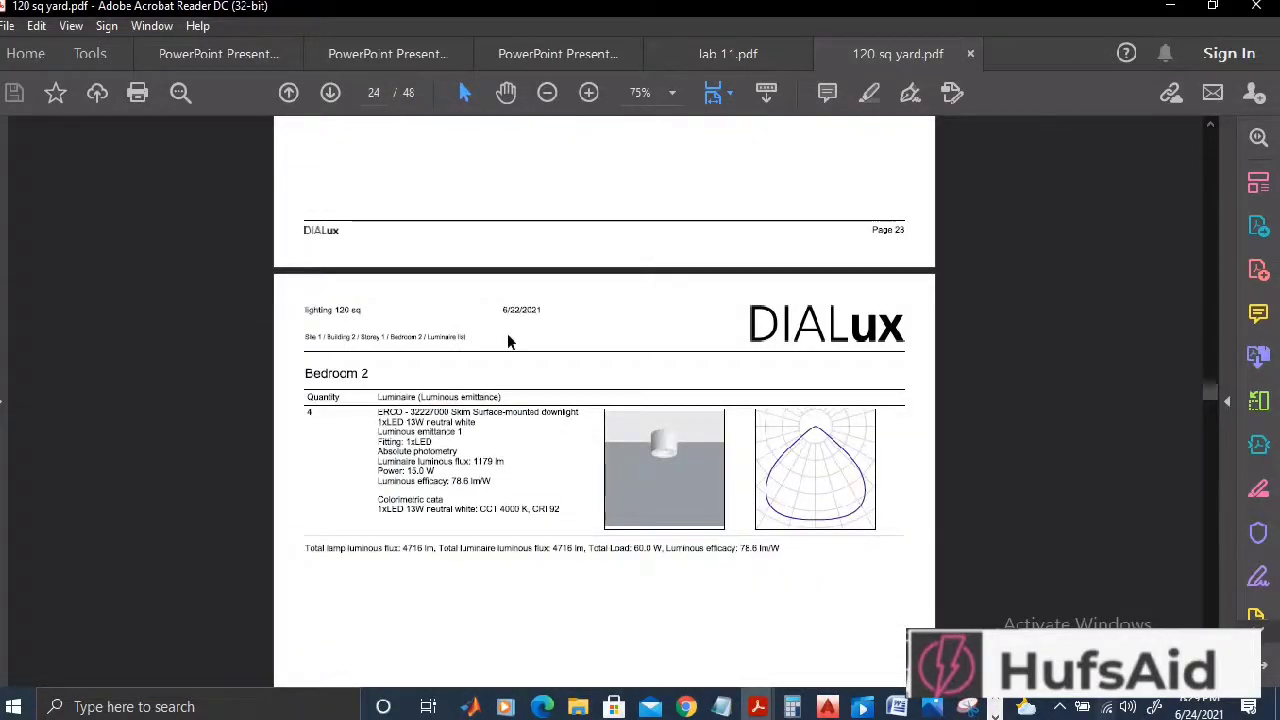
scroll(517, 388, down, 5)
scroll(520, 385, down, 10)
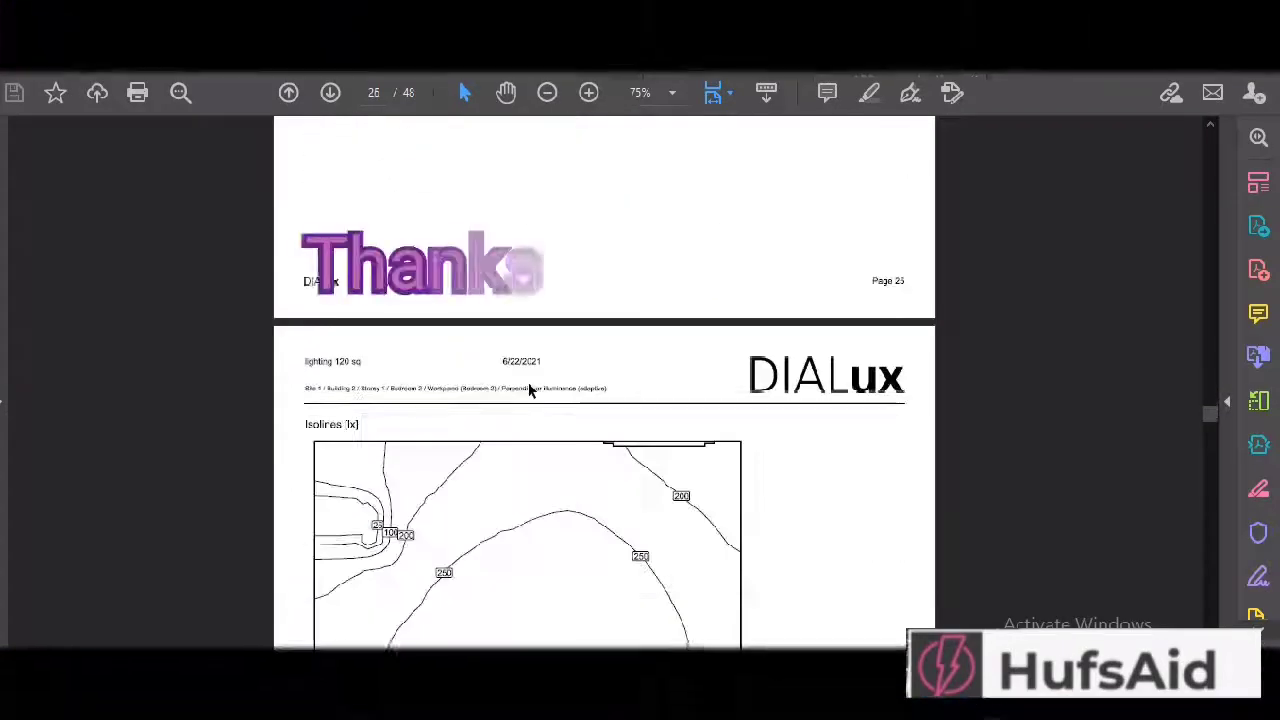